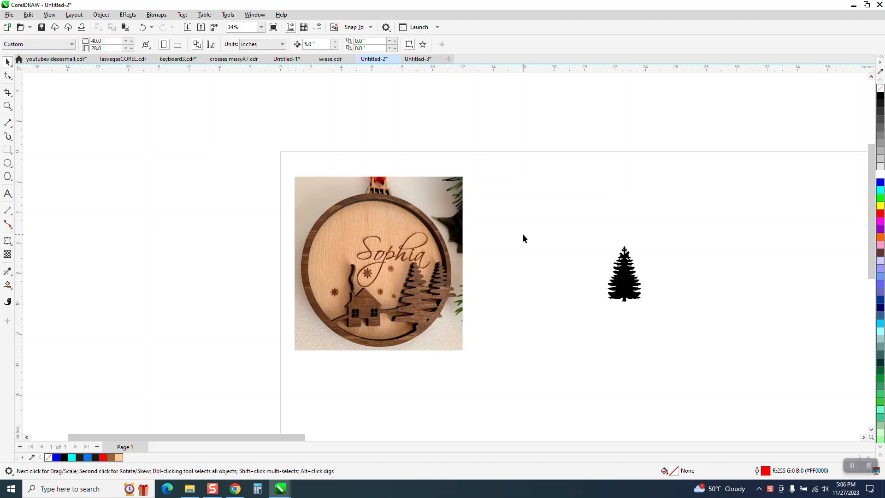
Remove the pine tree's black fill and give it a red hairline outline
left_click(628, 278)
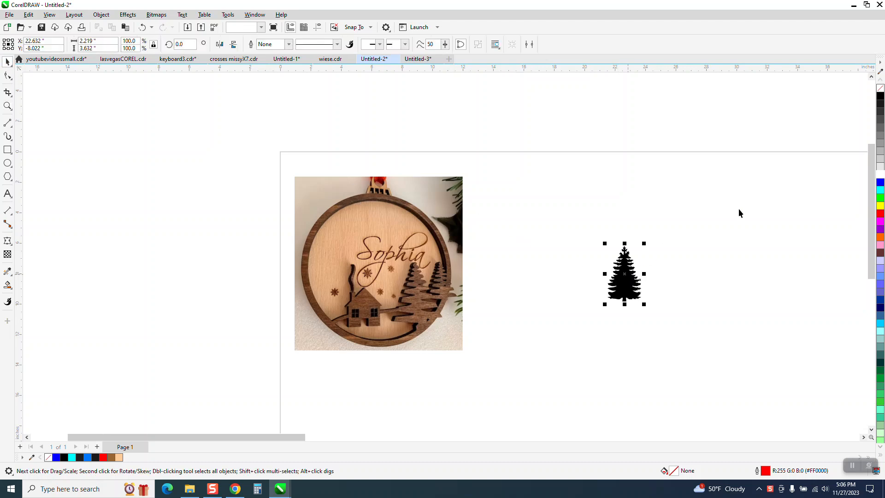
left_click(881, 89)
right_click(881, 214)
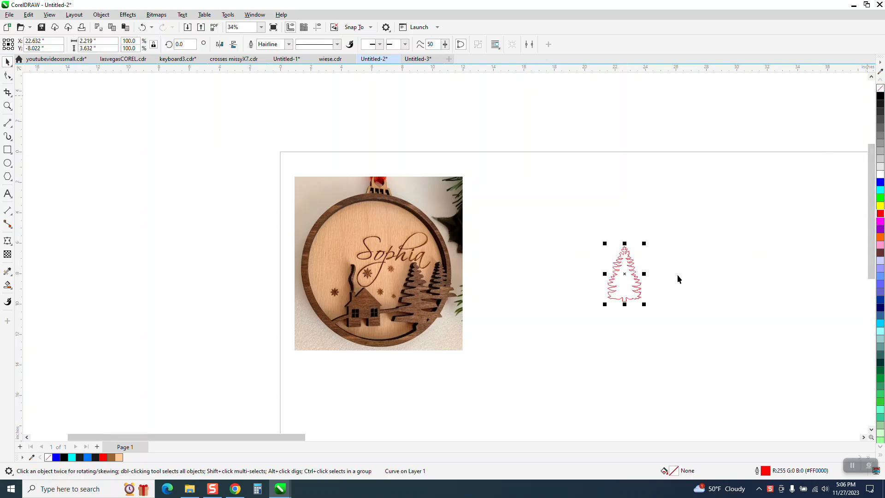
Move the tree up and right of the photo, then zoom in on the ornament
left_click_drag(629, 277, 685, 259)
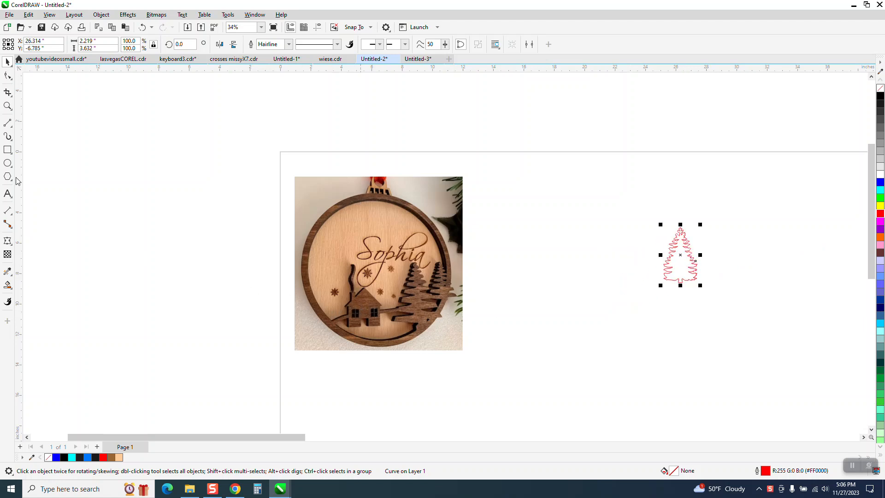
left_click(8, 106)
left_click_drag(281, 230, 532, 362)
scroll(273, 305, "down", 2)
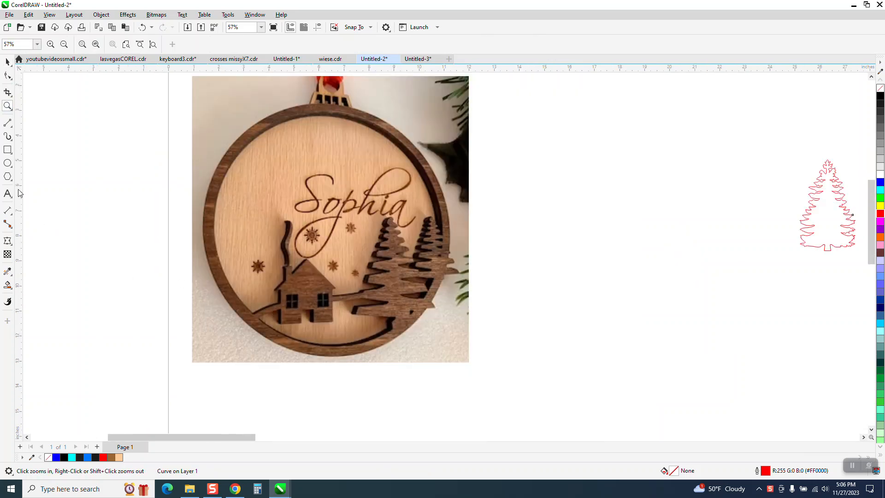
Draw a square beside the photo and a three-sided triangle above it
left_click(7, 150)
left_click_drag(556, 259, 586, 288)
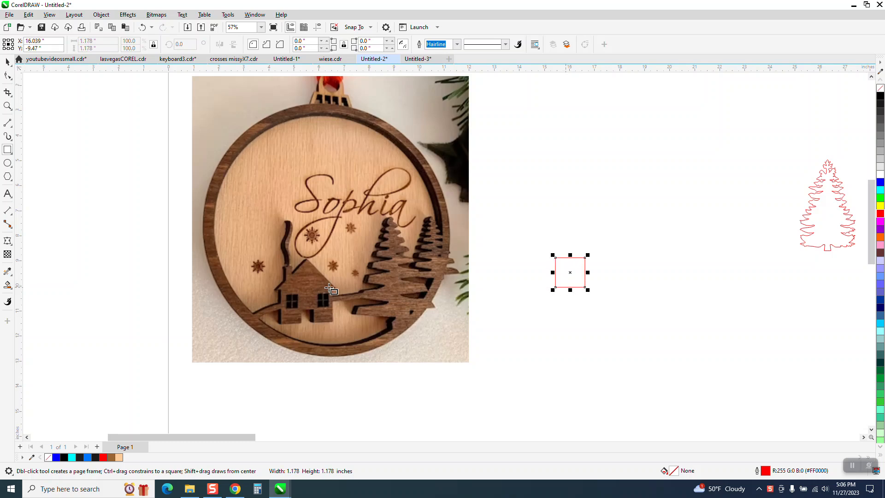
left_click(13, 182)
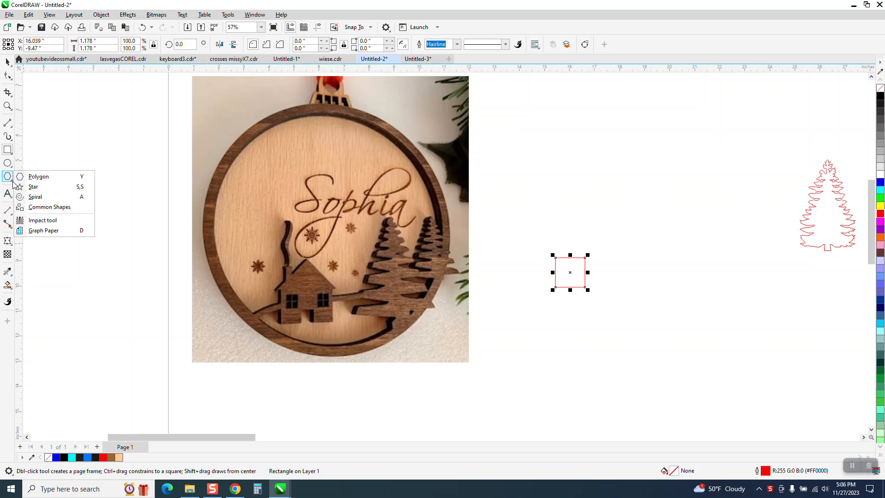
left_click(37, 177)
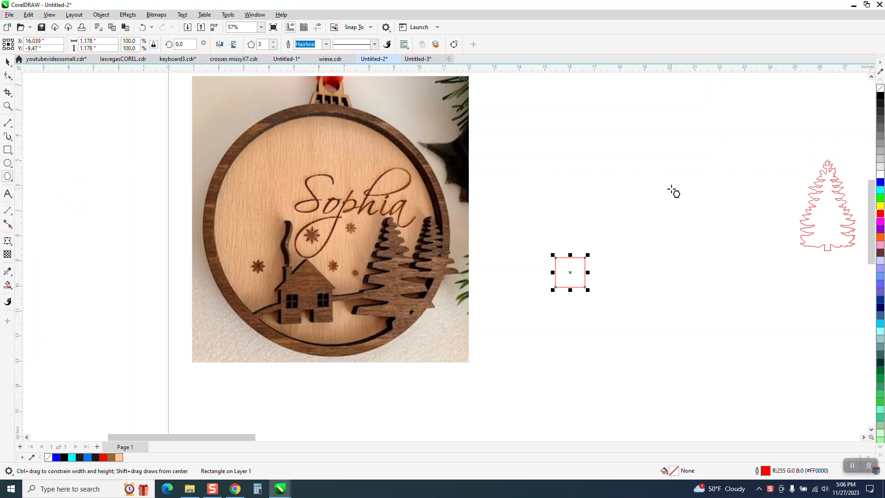
left_click_drag(613, 217, 560, 239)
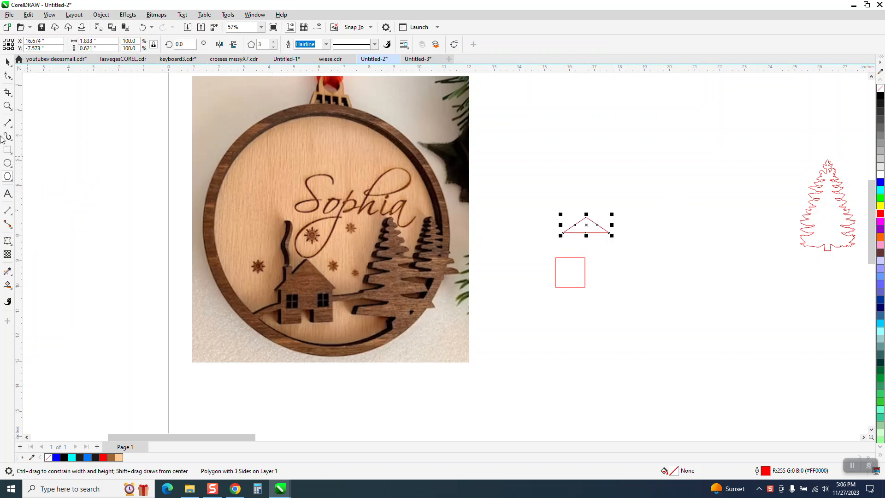
Select the square and triangle and centre-align them with C and E
key("space")
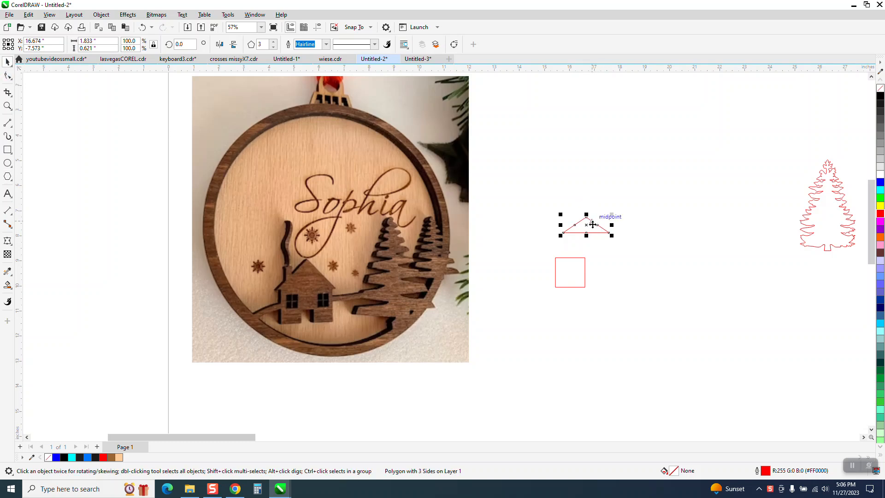
scroll(486, 262, "down", 2)
left_click_drag(503, 220, 609, 306)
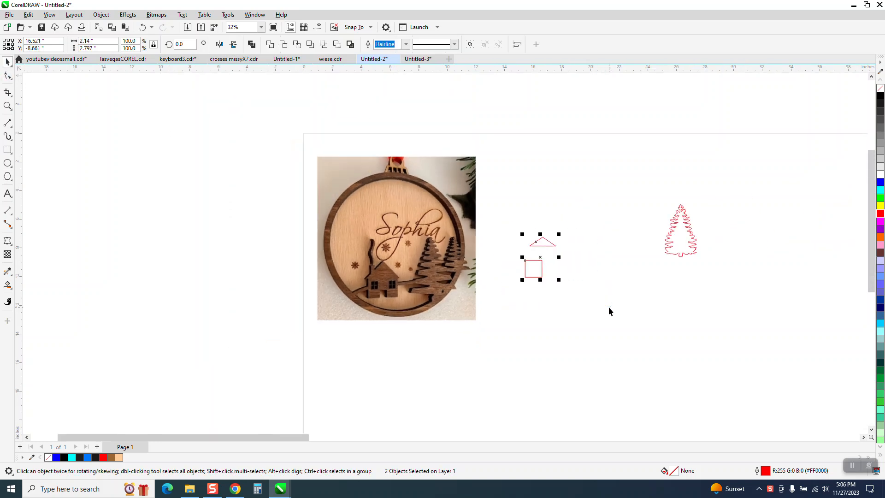
key("c")
key("e")
scroll(451, 295, "down", 1)
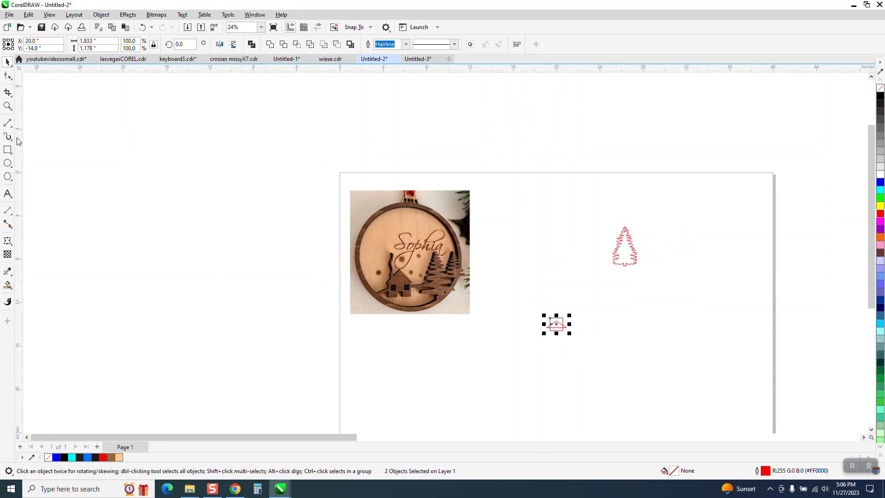
left_click(6, 106)
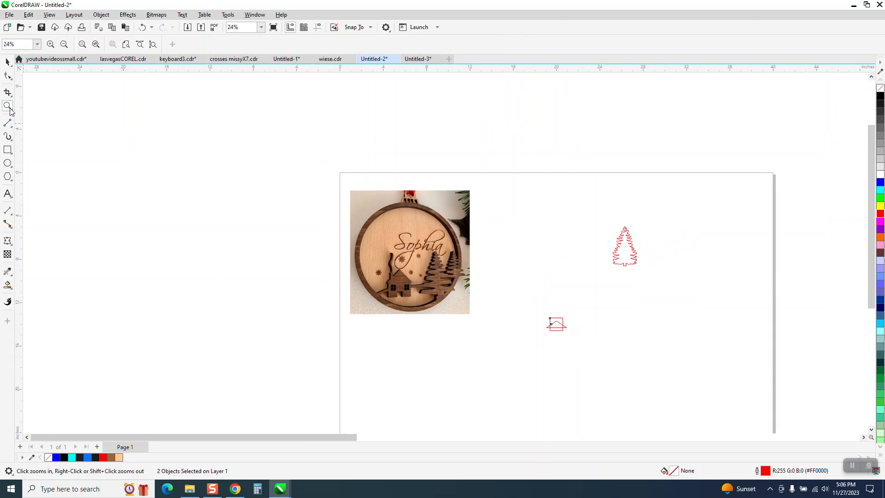
Move the ornament photo down and right, then zoom in on the square and triangle
left_click(8, 61)
left_click(460, 297)
left_click_drag(460, 298, 497, 330)
left_click(7, 106)
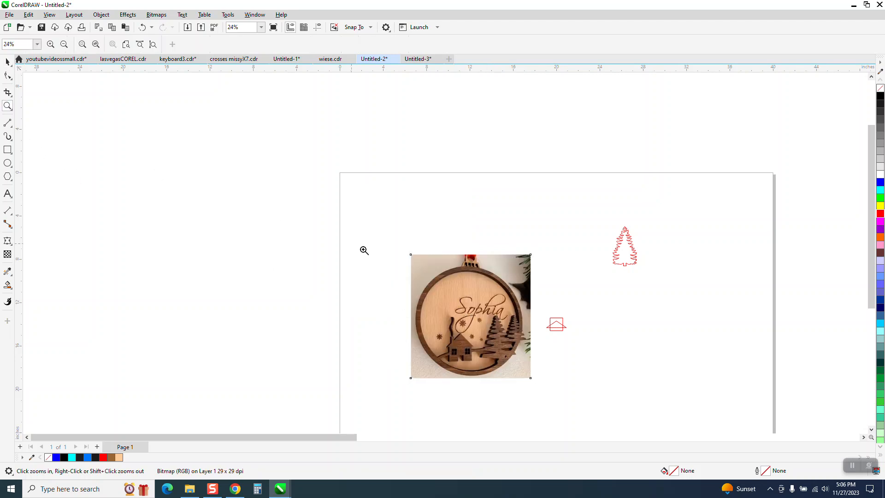
left_click_drag(476, 290, 615, 361)
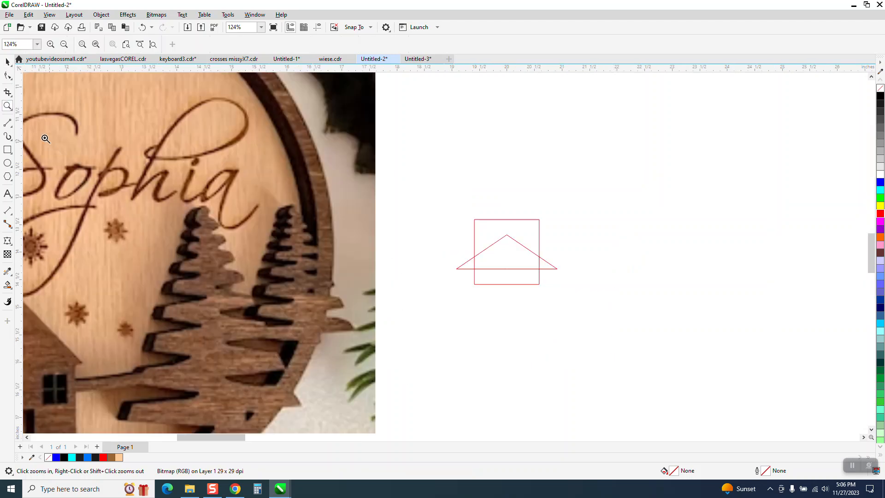
Top-align the shapes with T, then raise the triangle so it rests on the square as a roof
left_click(7, 61)
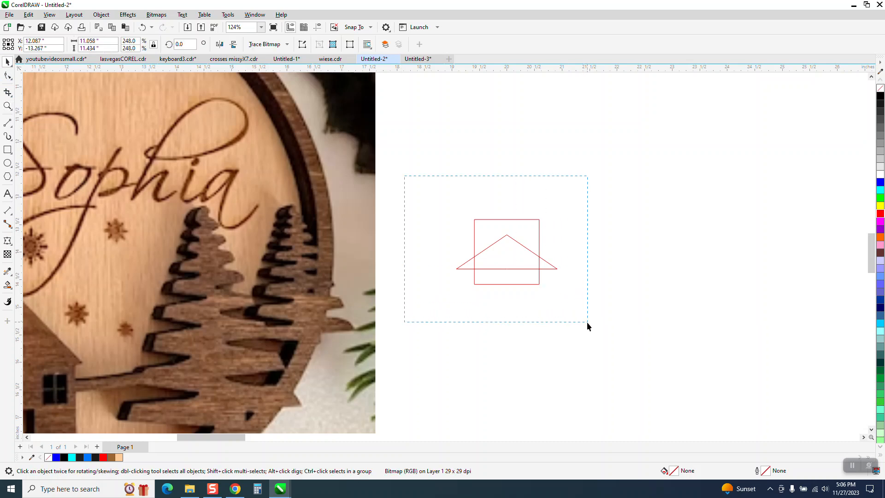
left_click_drag(586, 320, 588, 323)
key("t")
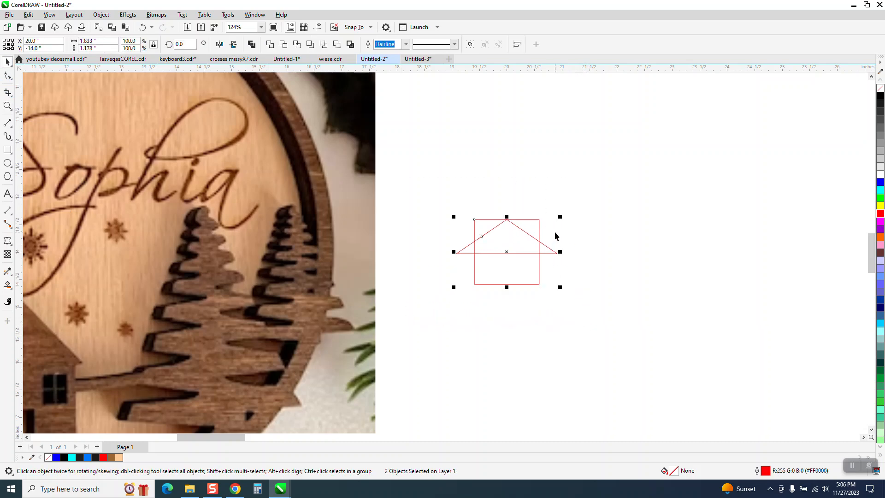
left_click(524, 249)
left_click(524, 252)
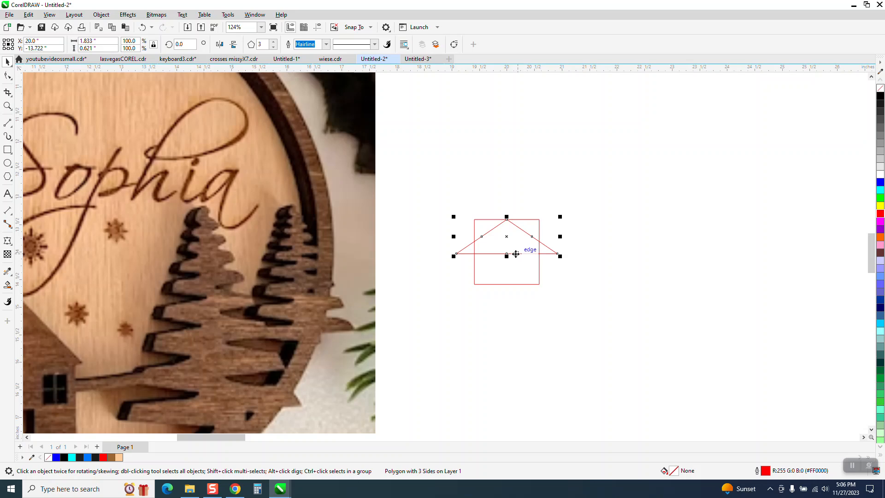
left_click_drag(509, 238, 505, 207)
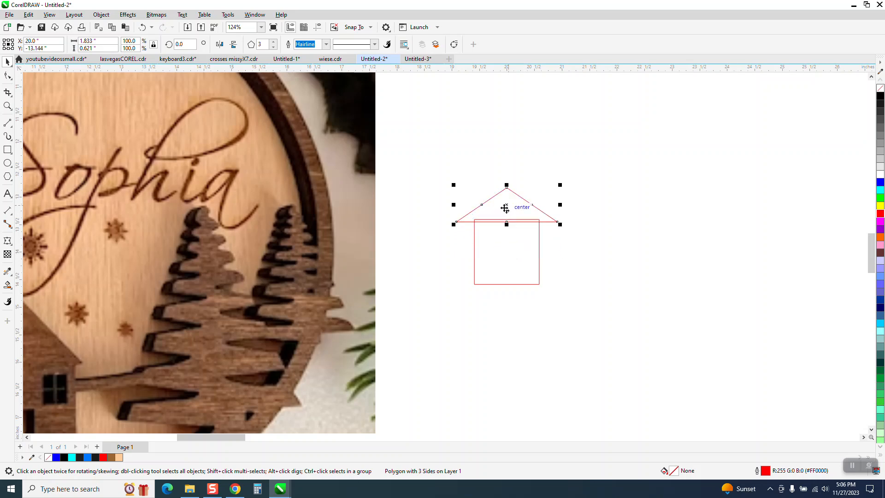
Remove the overlapping inner lines of the house with Virtual Segment Delete
left_click(10, 96)
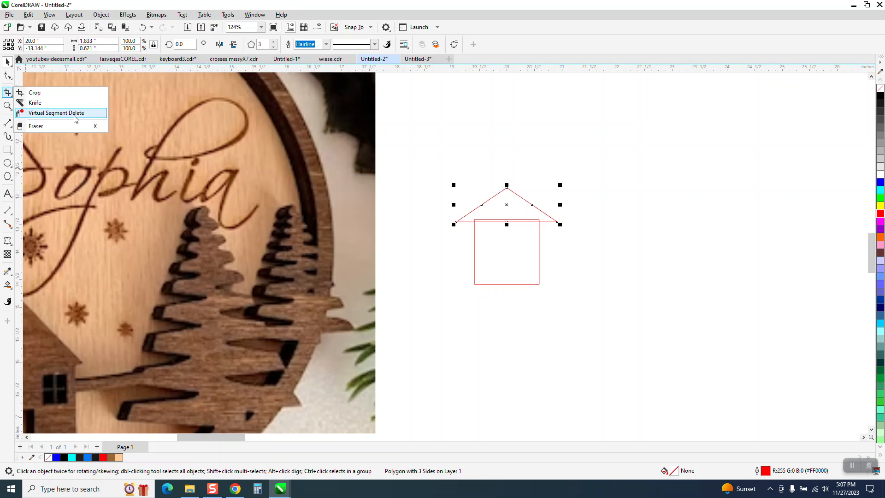
left_click(76, 113)
left_click(498, 226)
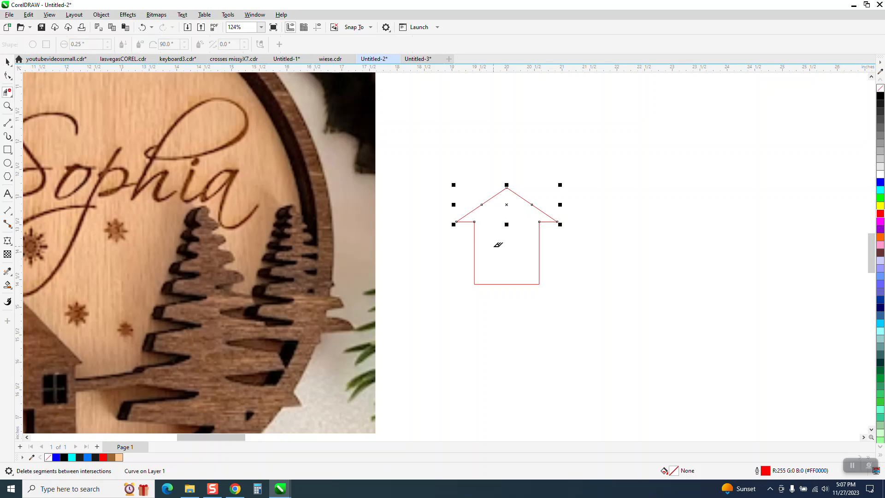
left_click(7, 61)
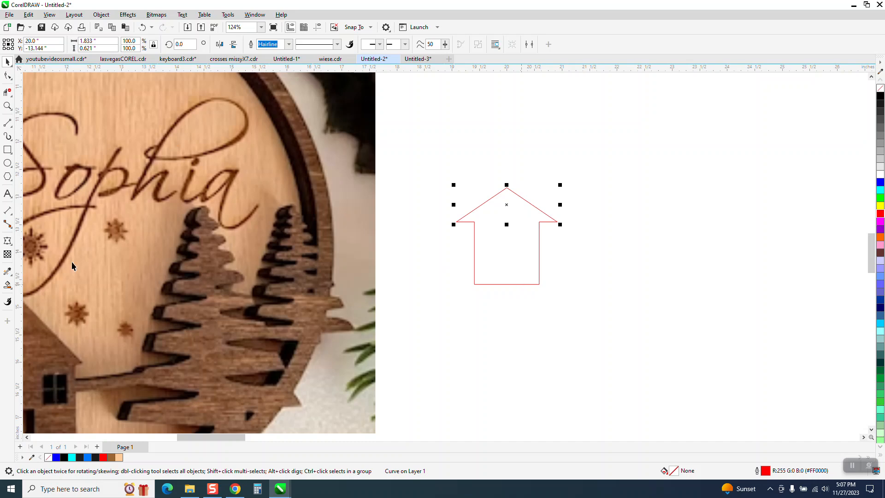
Smart Fill the house, move the filled copy to the right and remove its fill
left_click(7, 284)
left_click(522, 243)
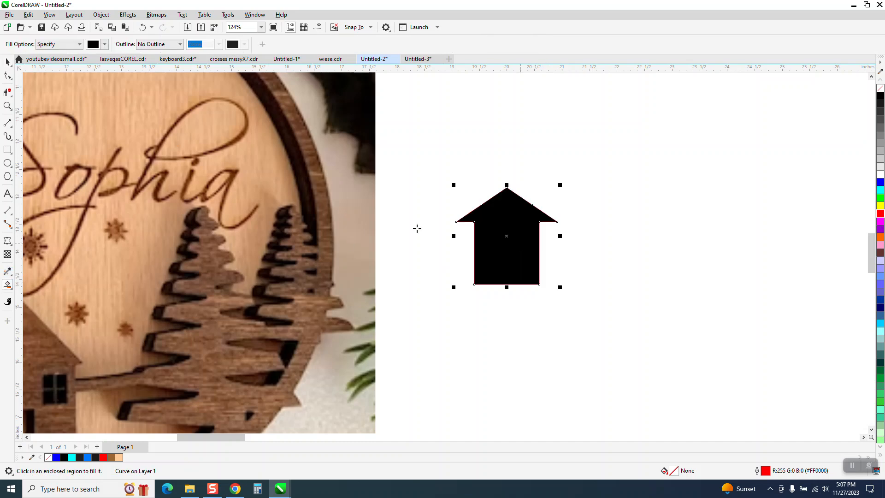
left_click(7, 61)
left_click_drag(489, 224, 640, 228)
left_click(879, 88)
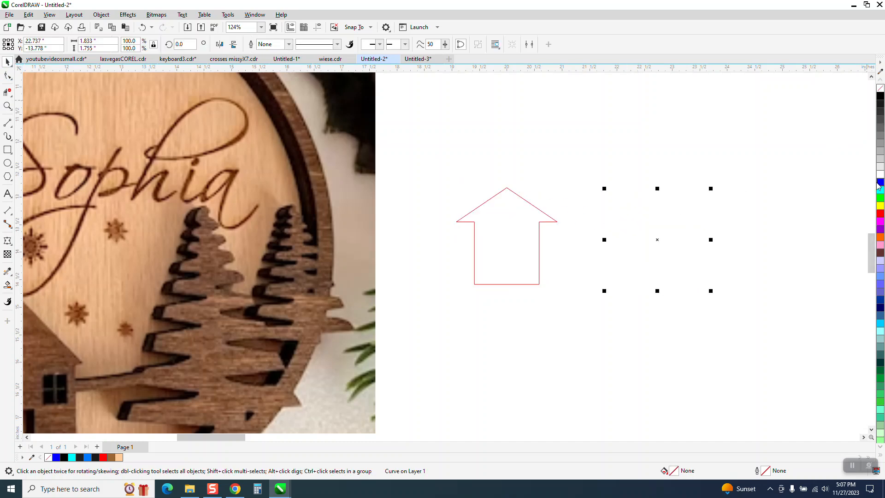
Give the copied house a red outline and shorten it to 78.2% height
right_click(881, 213)
left_click_drag(658, 291, 655, 270)
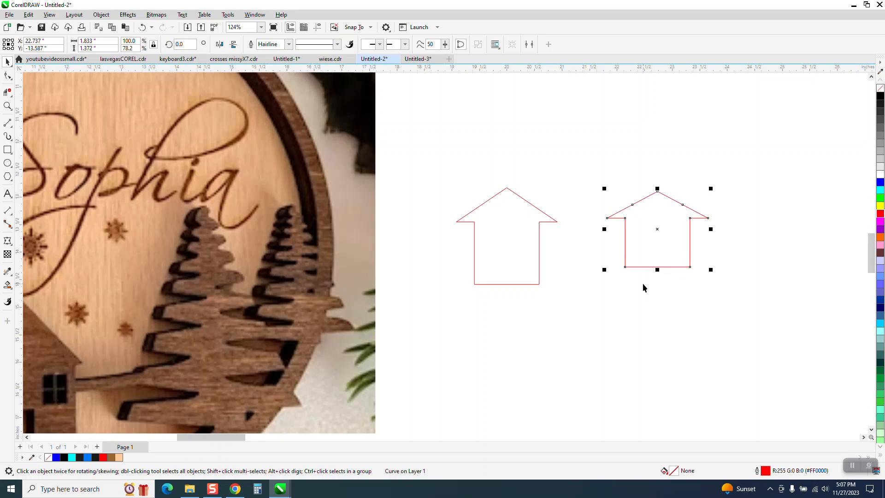
scroll(642, 287, "down", 1)
Delete the old house body and move the shorter red house into its place
left_click(533, 271)
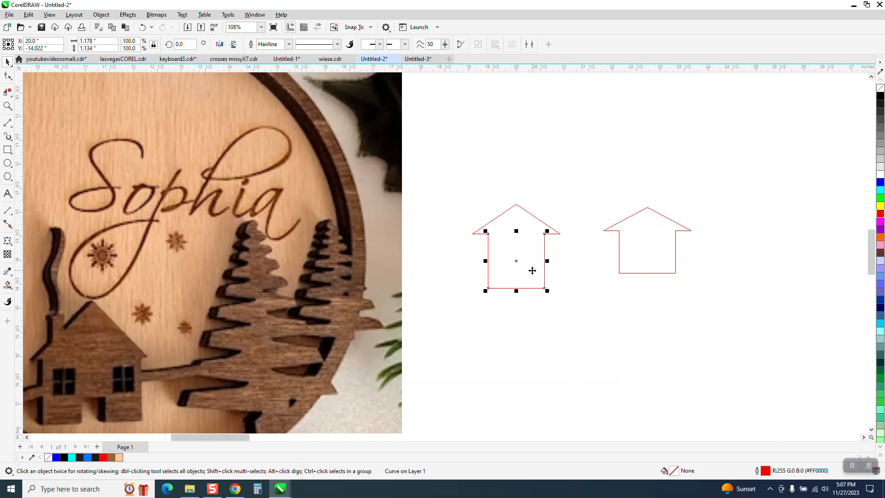
key("Delete")
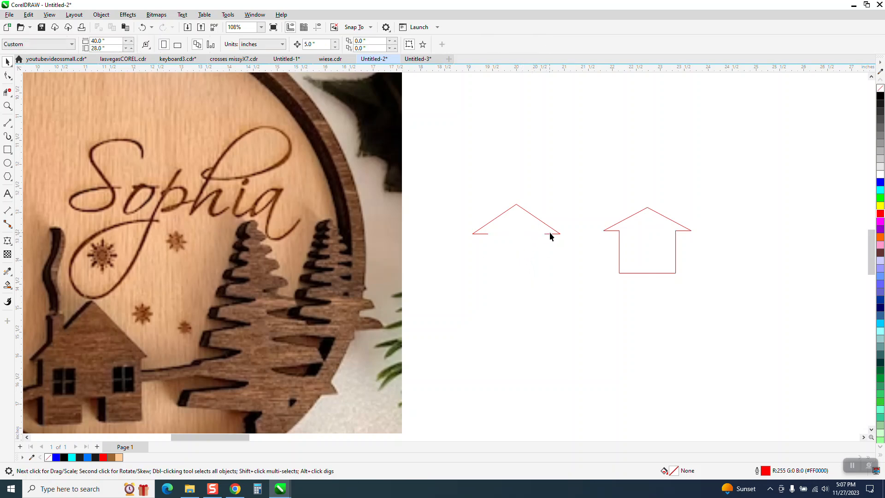
left_click(646, 241)
left_click_drag(646, 239, 515, 258)
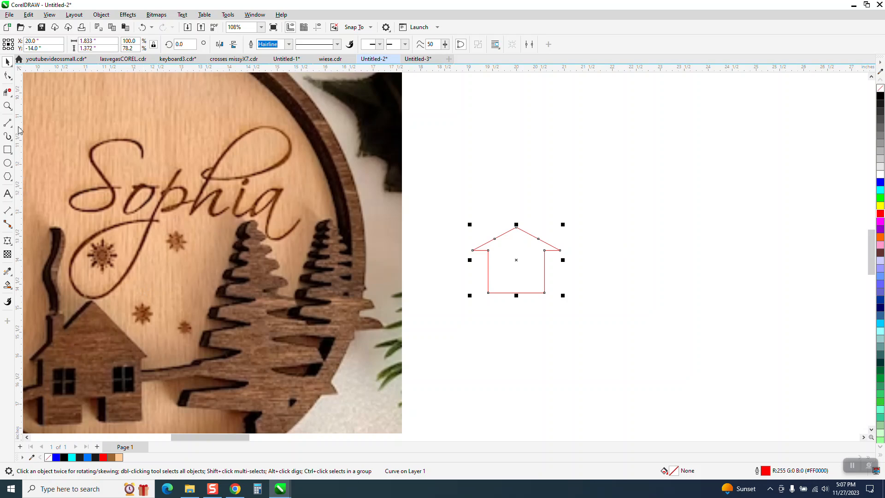
left_click(7, 106)
Zoom in on the photo's house and the red house outline, ready to draw rectangles
left_click_drag(88, 328, 159, 384)
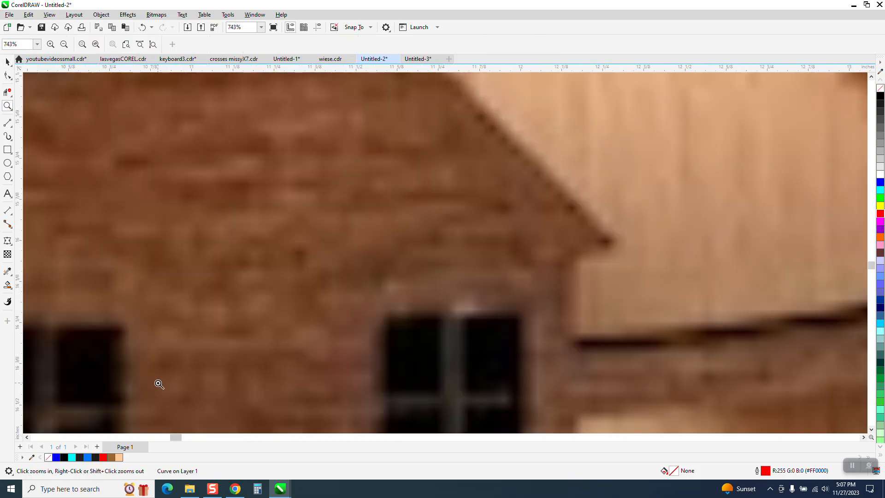
scroll(361, 366, "down", 2)
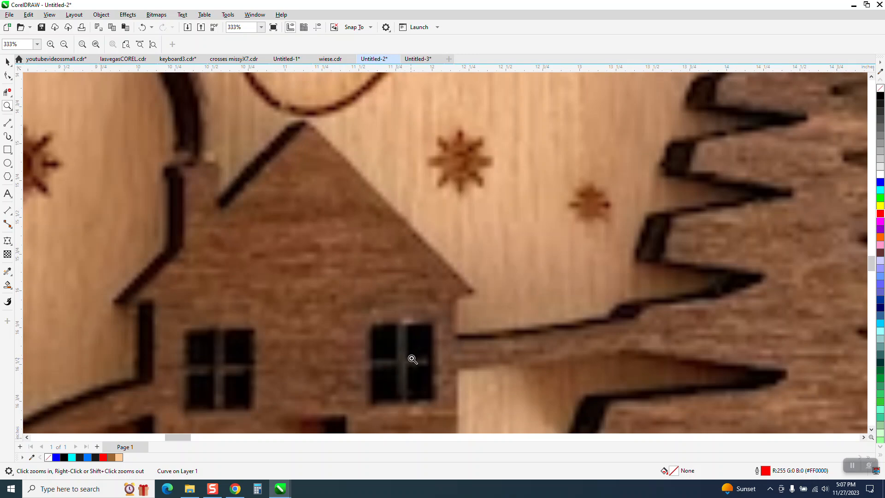
scroll(166, 291, "down", 1)
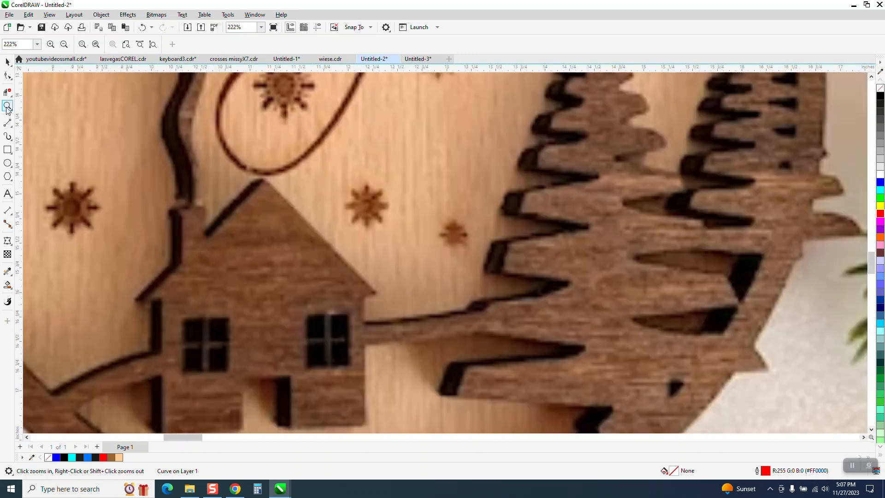
scroll(281, 254, "down", 2)
scroll(623, 277, "down", 1)
left_click_drag(590, 167, 695, 241)
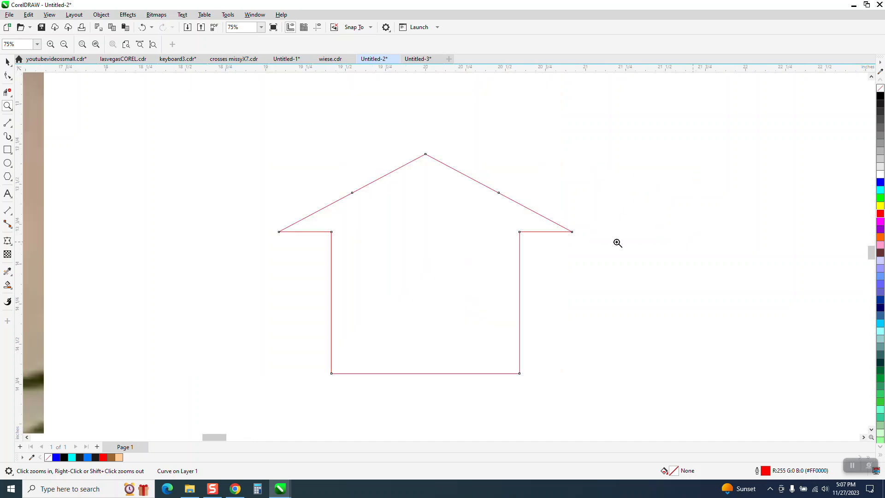
left_click(7, 165)
left_click(8, 150)
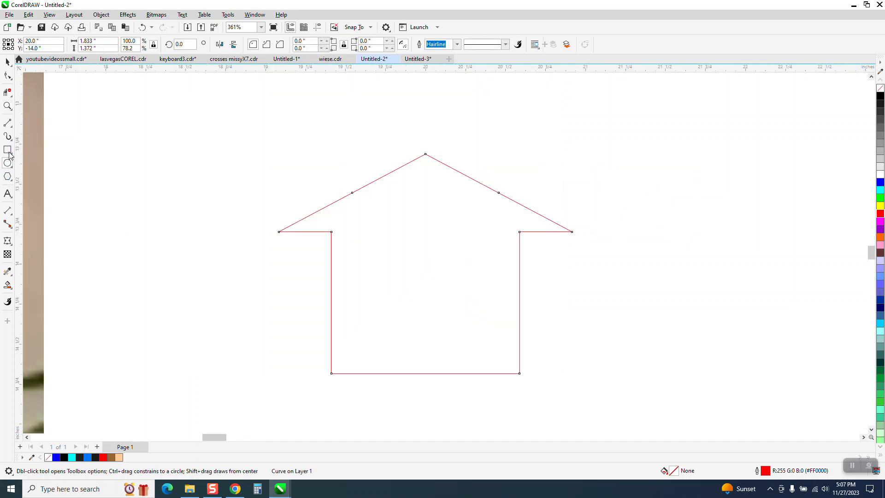
Draw a small square window inside the house and a vertical two-point line beside it
left_click_drag(386, 240, 367, 286)
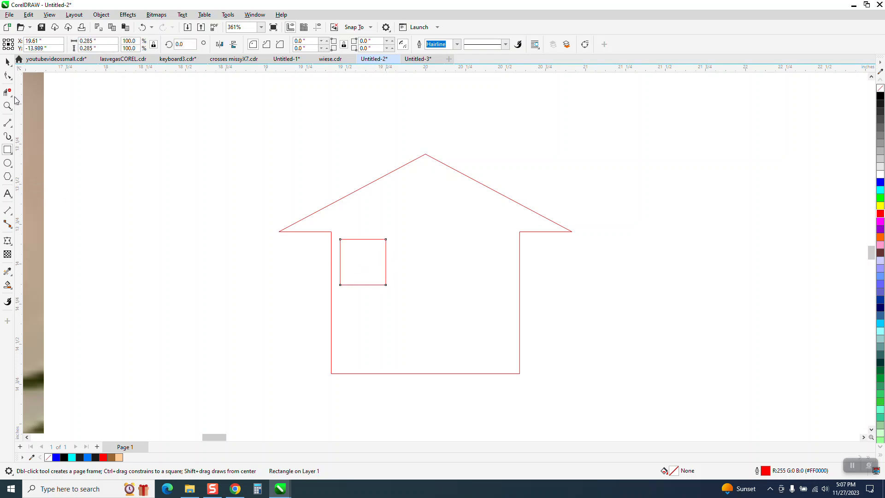
left_click(10, 65)
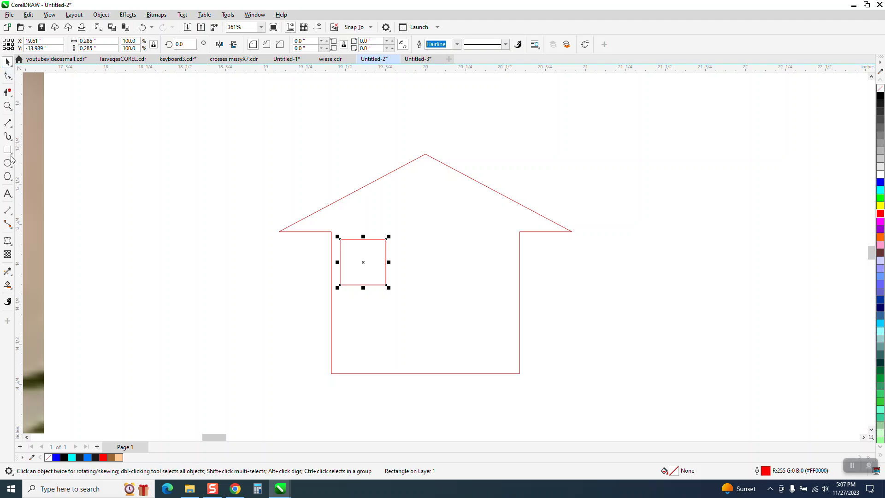
left_click(11, 125)
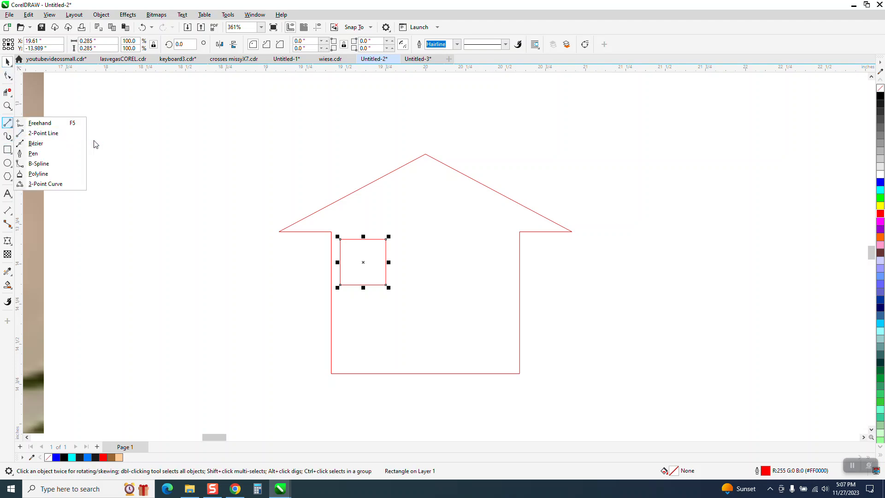
left_click(59, 136)
left_click_drag(235, 153, 235, 279)
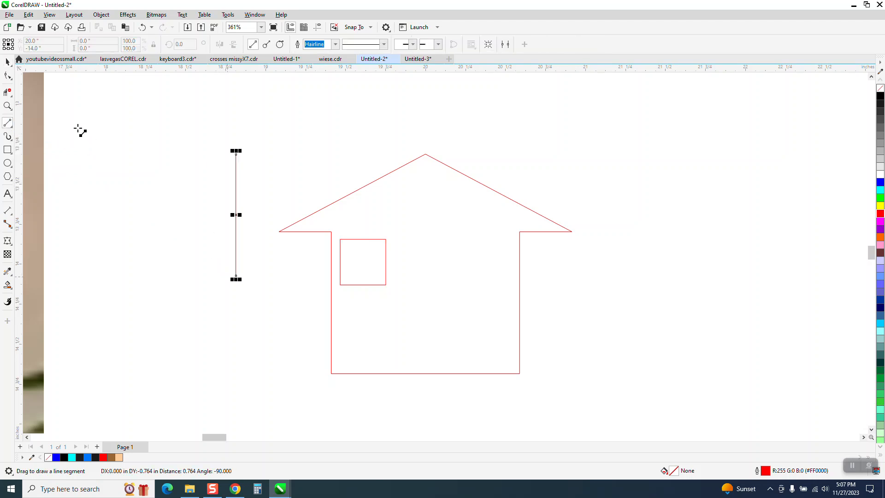
Centre the line on the window square and add a horizontal copy rotated 90°
left_click(7, 62)
left_click_drag(234, 214, 363, 263)
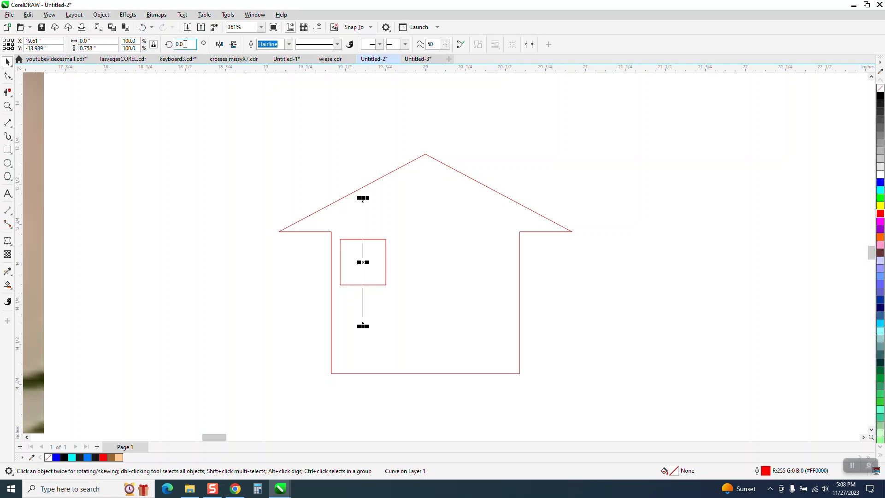
type("90")
key("Return")
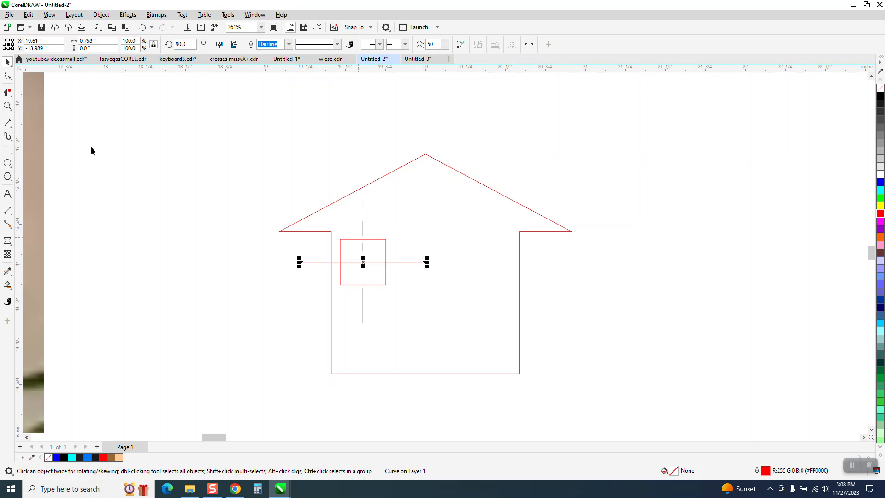
left_click(8, 92)
Trim the cross lines' overhangs to the window square, restoring the accidentally deleted wall
left_click(324, 263)
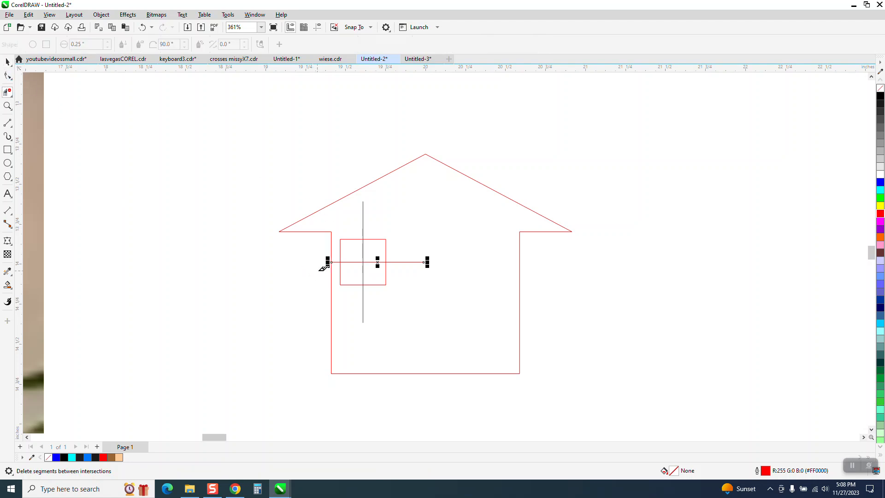
left_click(336, 262)
left_click_drag(404, 247, 331, 309)
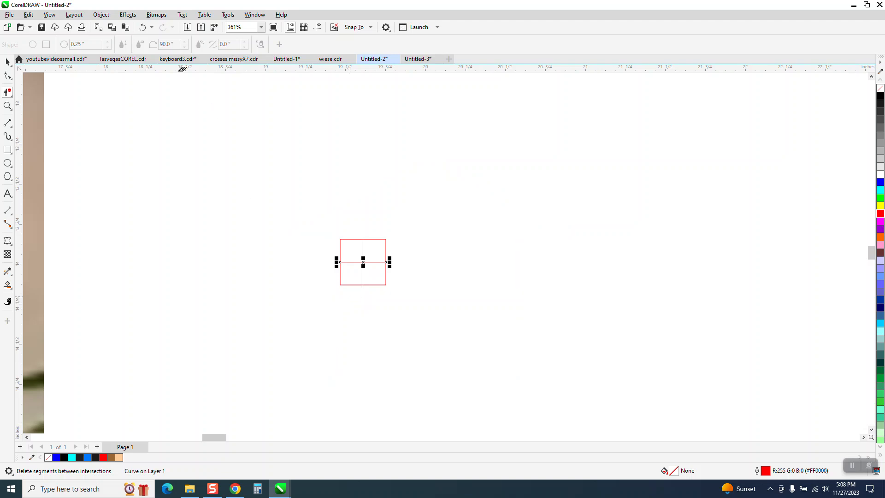
left_click(143, 27)
left_click_drag(356, 300, 410, 312)
Select both window cross lines together
key("space")
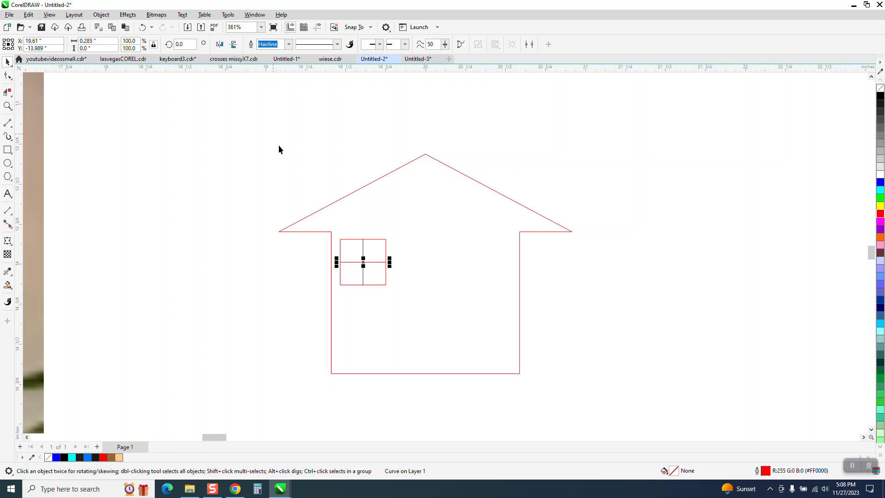
left_click(364, 246, "shift")
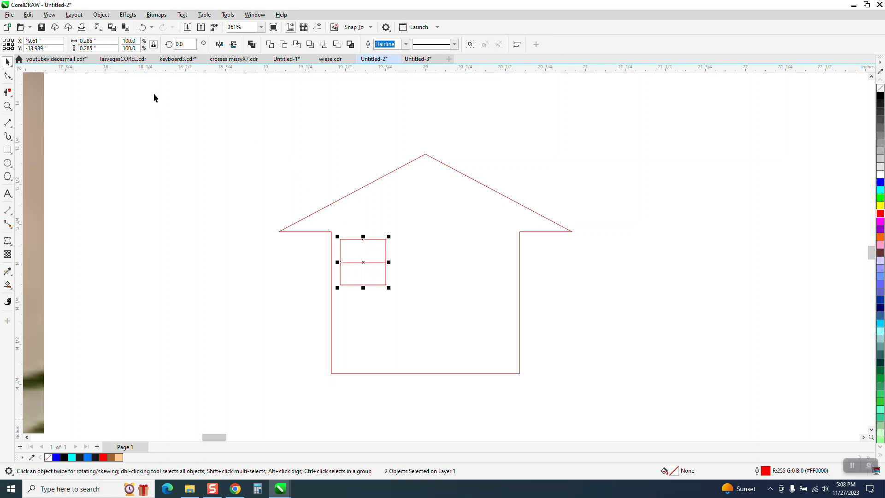
left_click(405, 43)
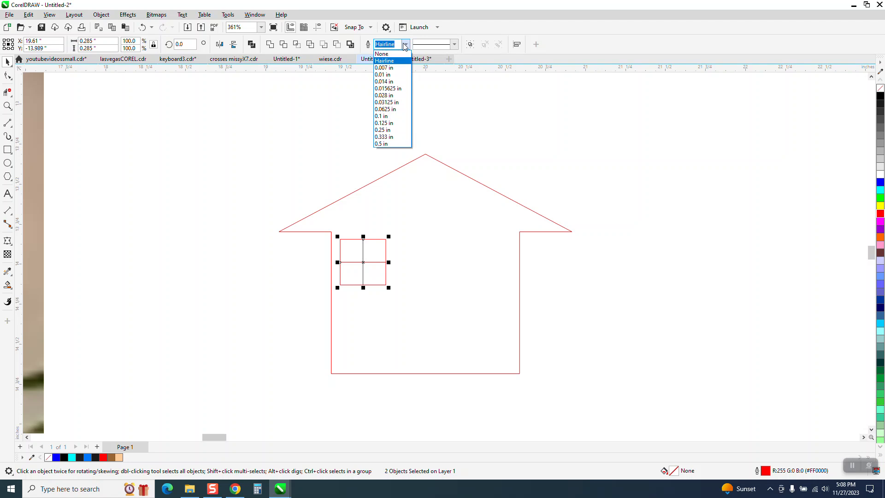
Set the cross lines to 0.016 in, convert them to objects, and outline them in black hairline
left_click(383, 89)
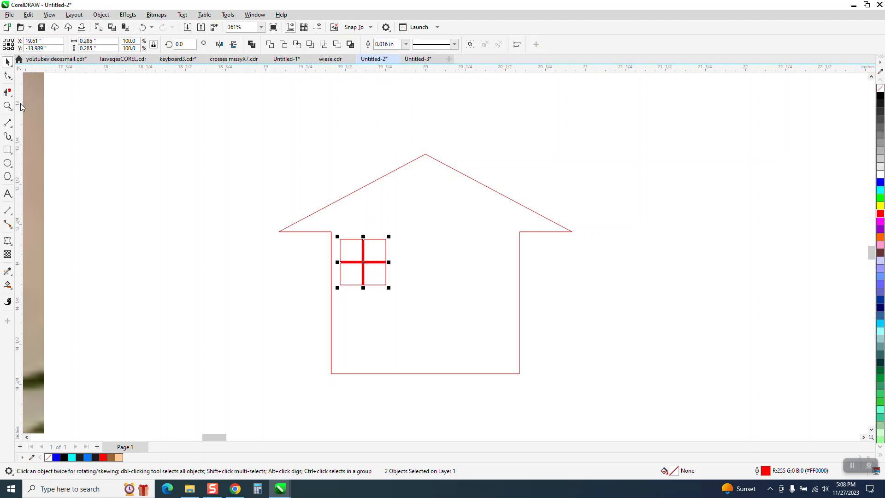
left_click(101, 15)
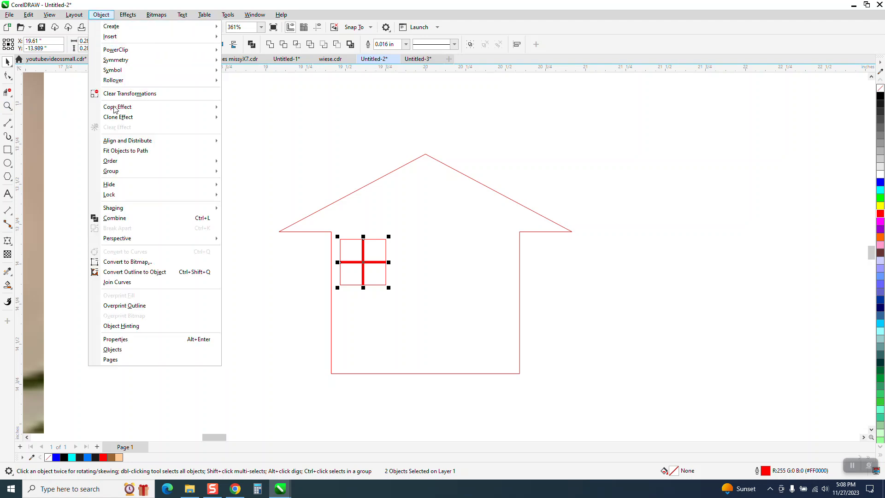
left_click(149, 272)
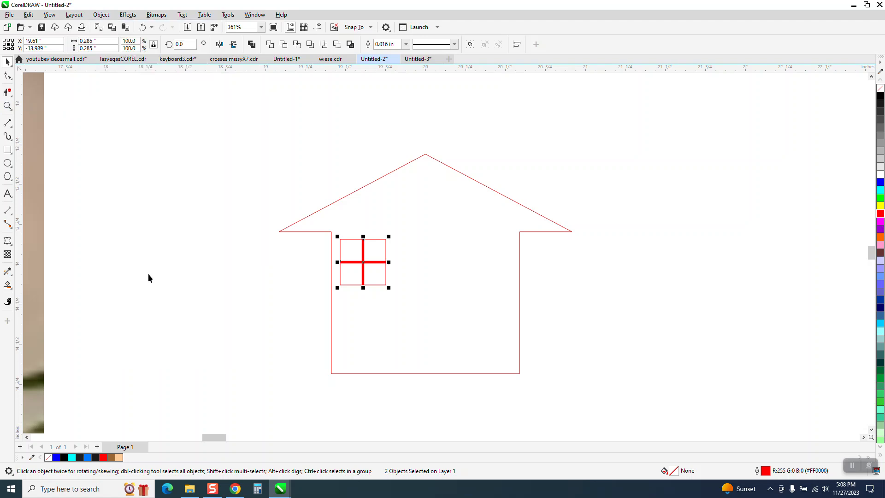
right_click(880, 88)
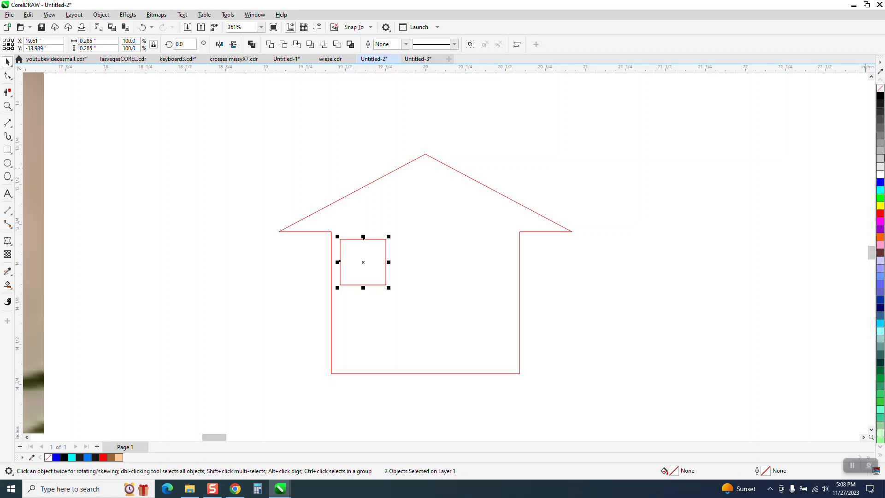
right_click(880, 97)
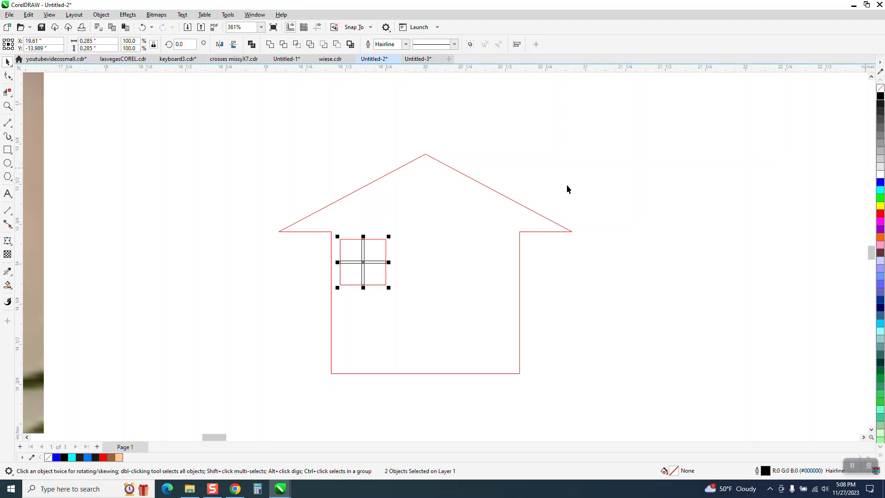
left_click(7, 106)
left_click_drag(330, 217, 474, 312)
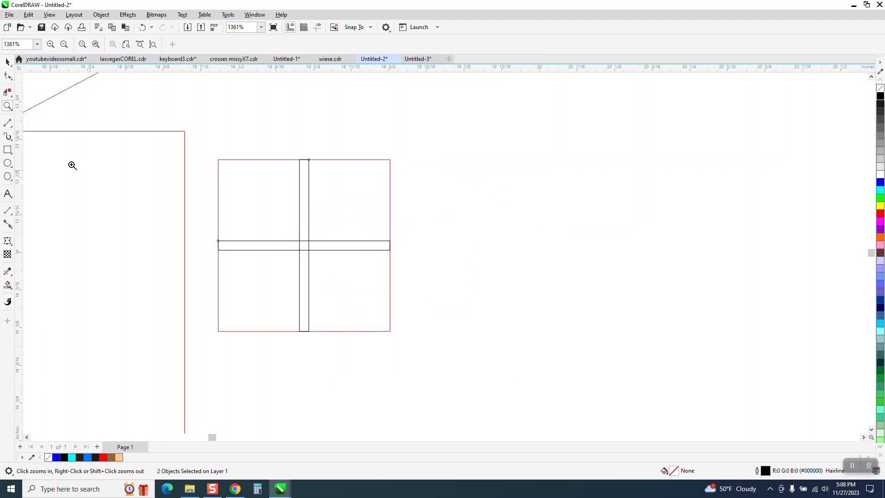
left_click(7, 62)
left_click_drag(203, 164, 411, 343)
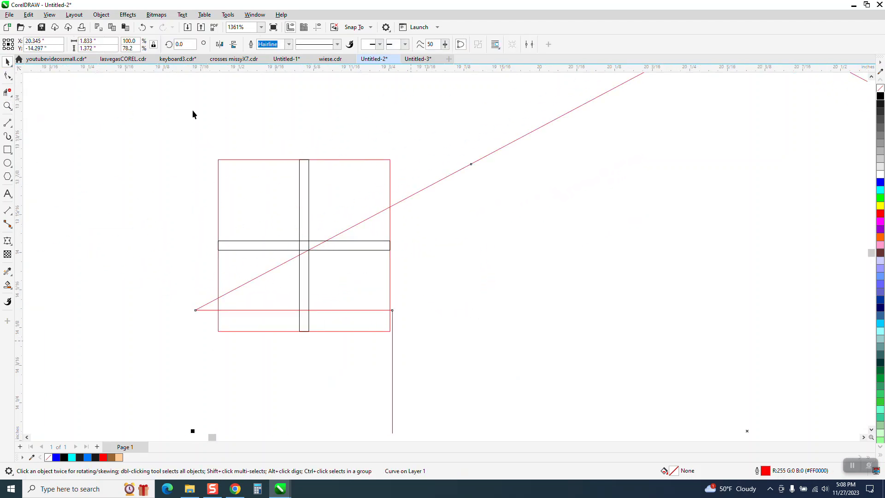
left_click(143, 29)
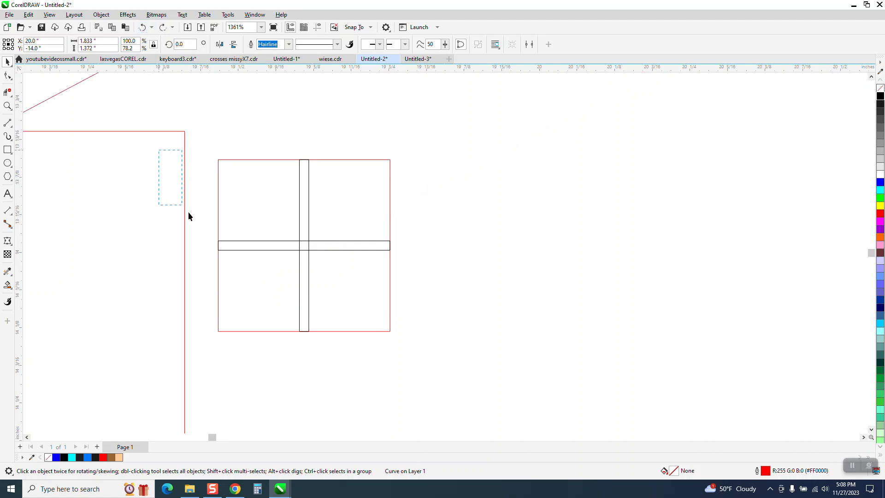
left_click_drag(446, 340, 447, 340)
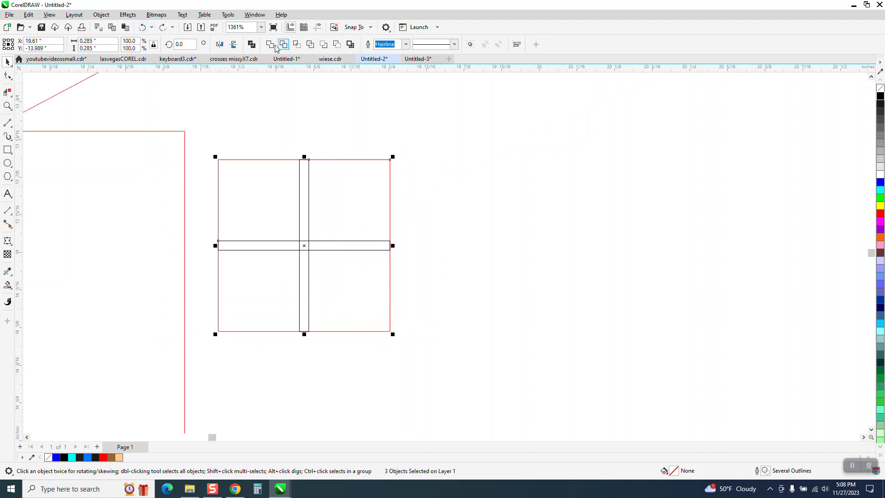
left_click(270, 44)
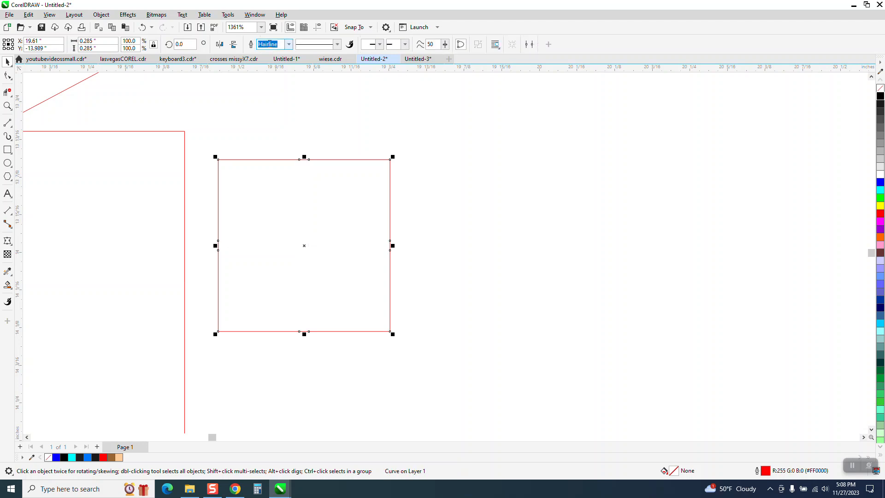
left_click(143, 27)
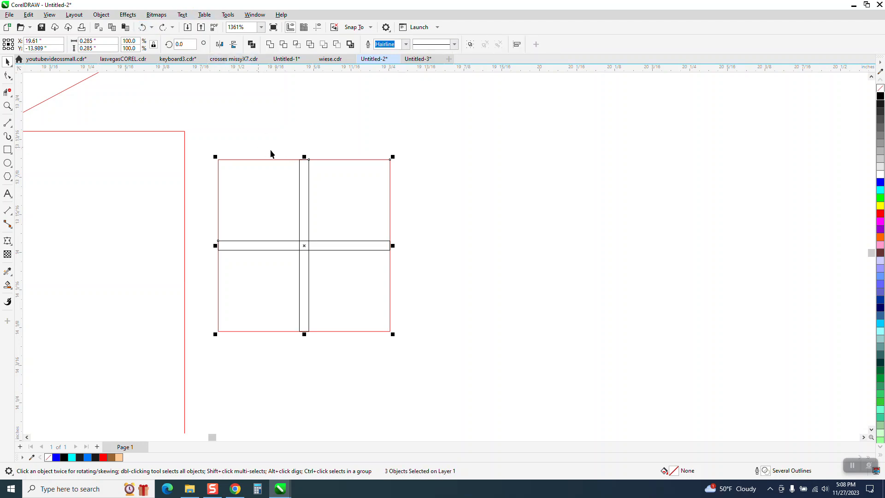
left_click(318, 171)
left_click(306, 173)
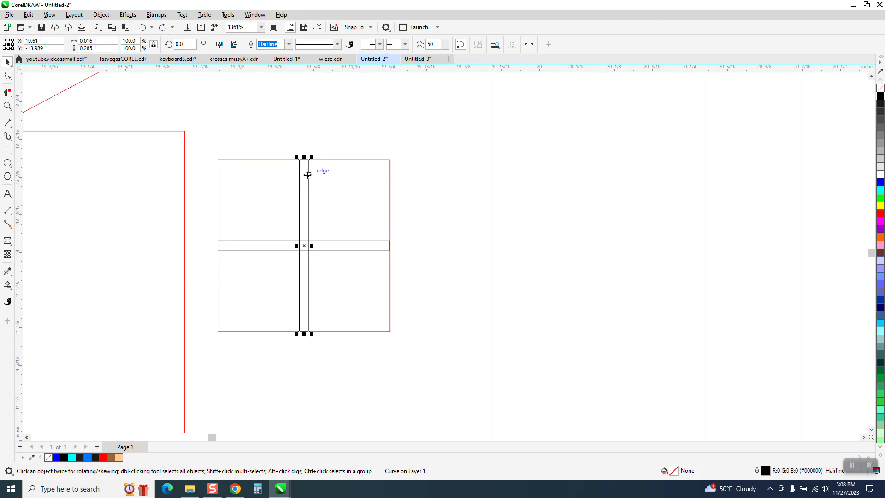
left_click(283, 246, "shift")
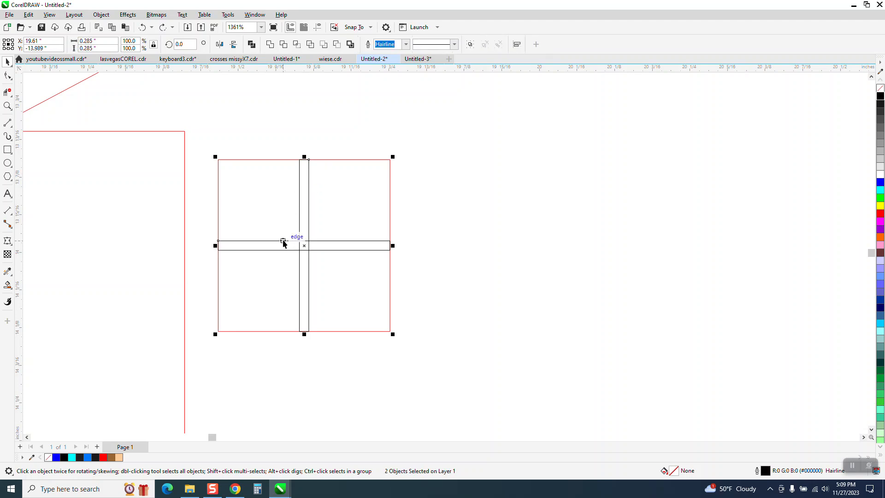
left_click(320, 121)
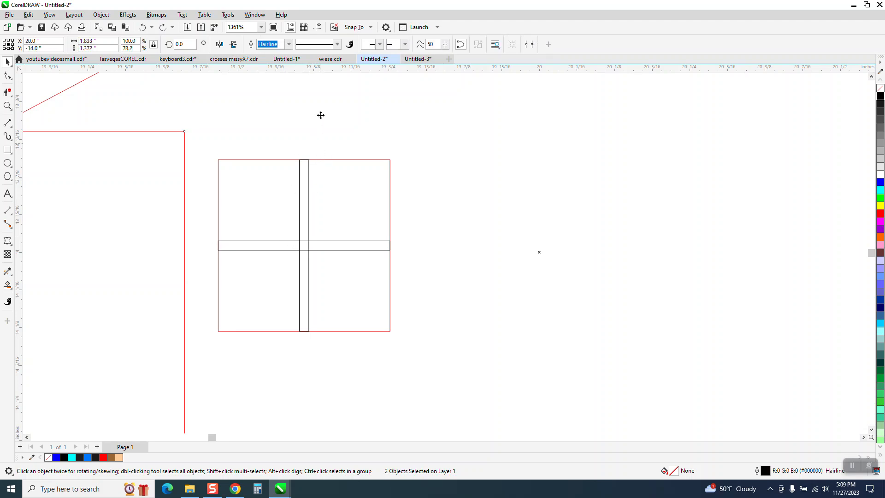
left_click(51, 76)
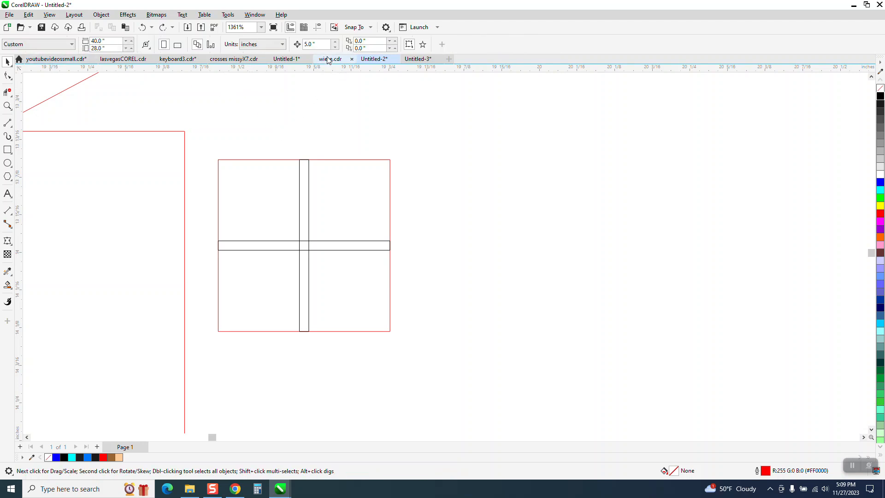
Delete the old window frame and weld the two cross bars into one outline
type("2")
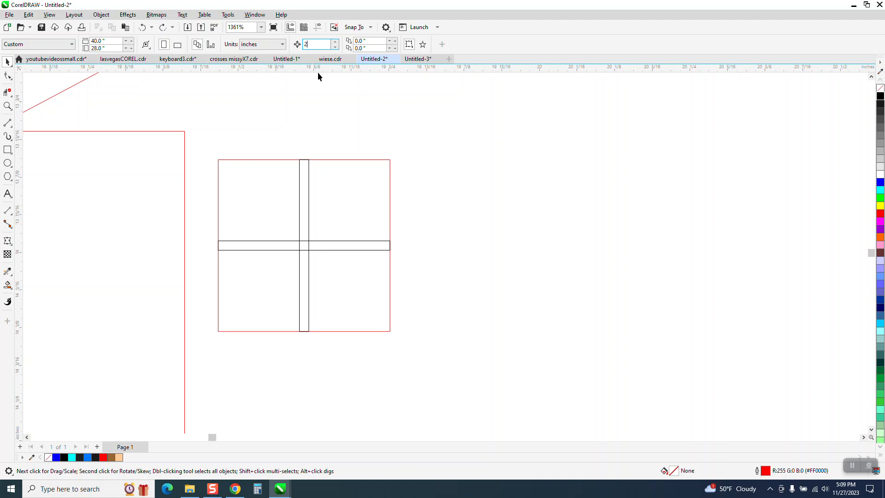
left_click(361, 160)
key("Delete")
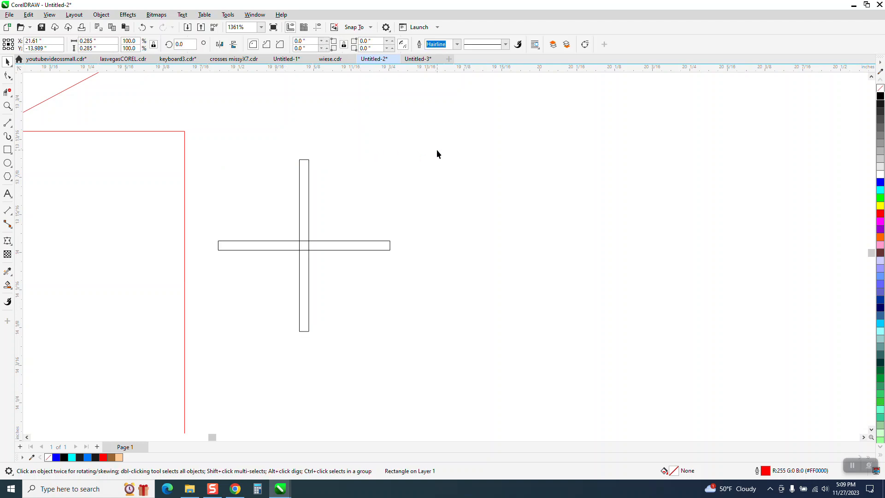
left_click_drag(201, 147, 440, 356)
left_click(143, 27)
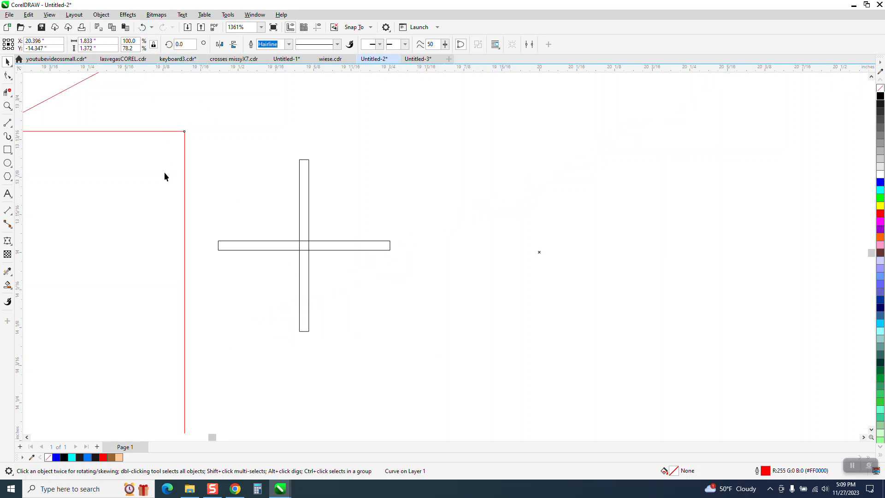
left_click_drag(124, 157, 392, 312)
left_click_drag(136, 149, 462, 331)
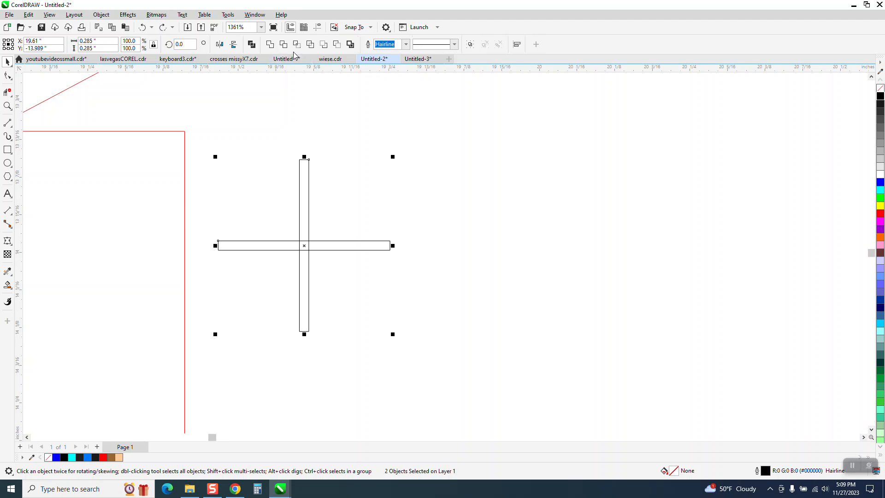
left_click(271, 44)
Move the small square outline onto the cross inside the house and zoom in on the window
scroll(555, 272, "down", 1)
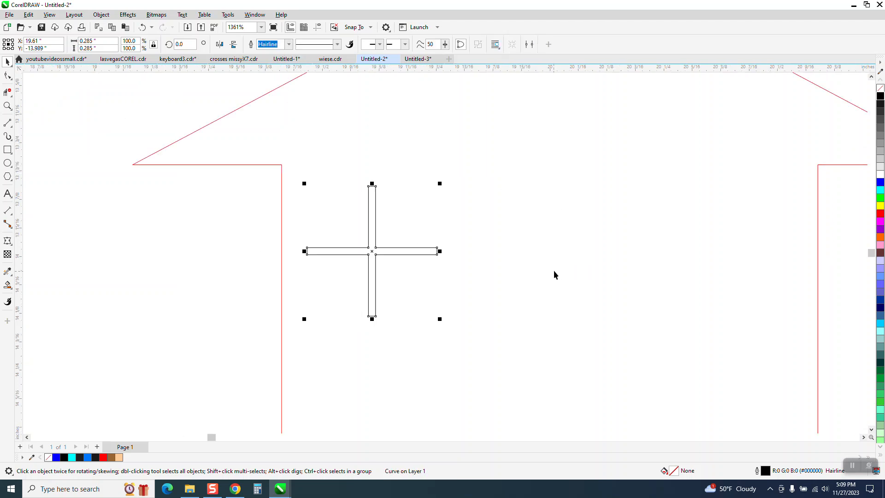
scroll(596, 294, "down", 4)
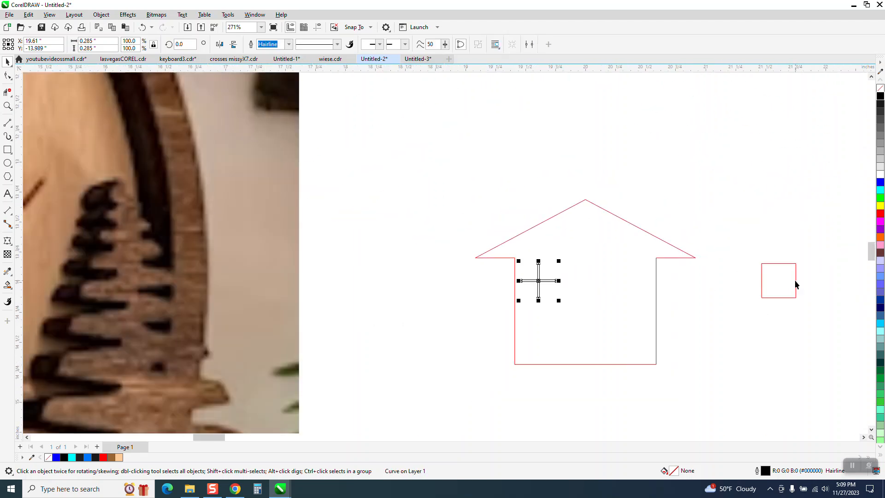
left_click(793, 281)
left_click_drag(792, 281, 556, 281)
left_click(7, 106)
left_click_drag(492, 257, 586, 322)
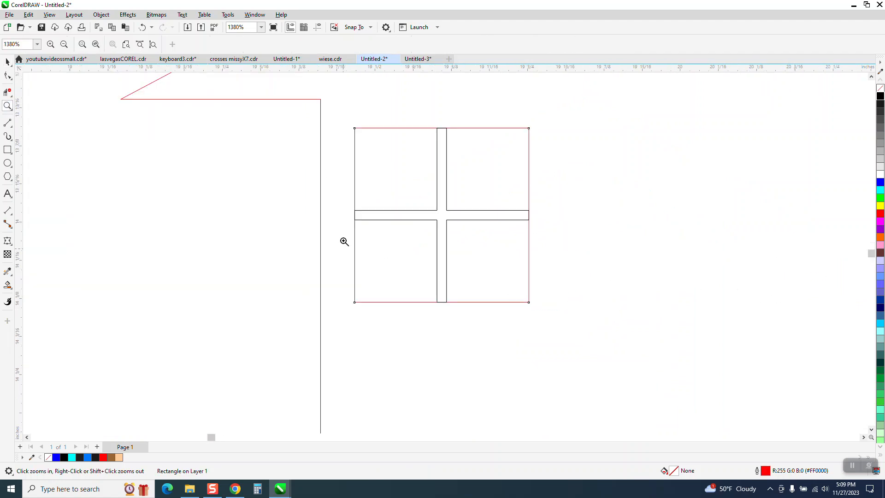
left_click(7, 92)
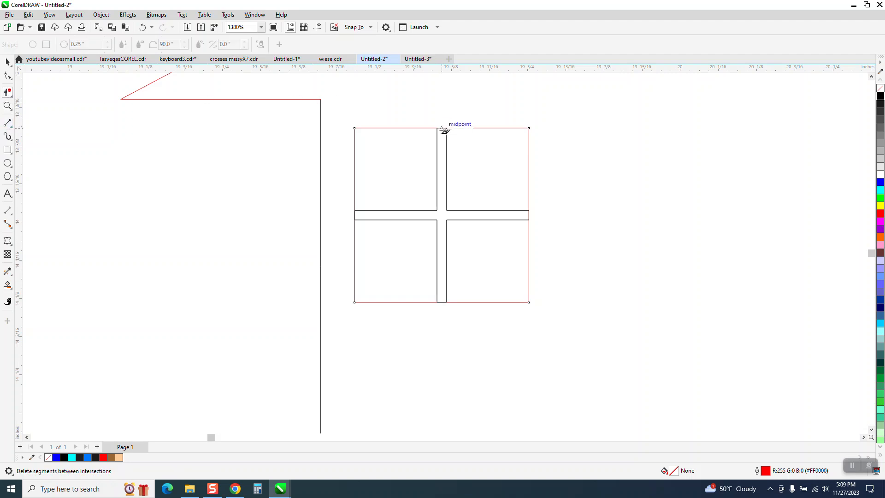
Delete the top, left and bottom cross segments overlapping the window's square frame
left_click(441, 128)
left_click(353, 215)
left_click(442, 302)
Undo the accidental window move and marquee-select all four panes
left_click(7, 61)
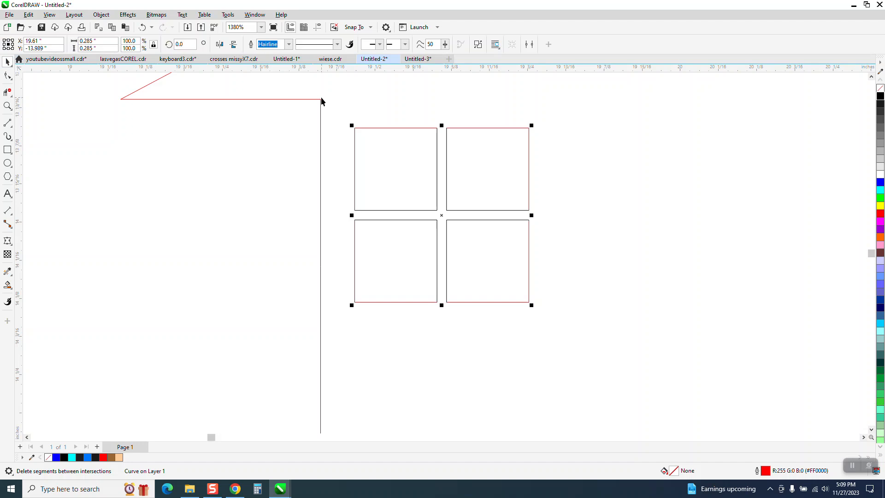
left_click_drag(343, 151, 547, 310)
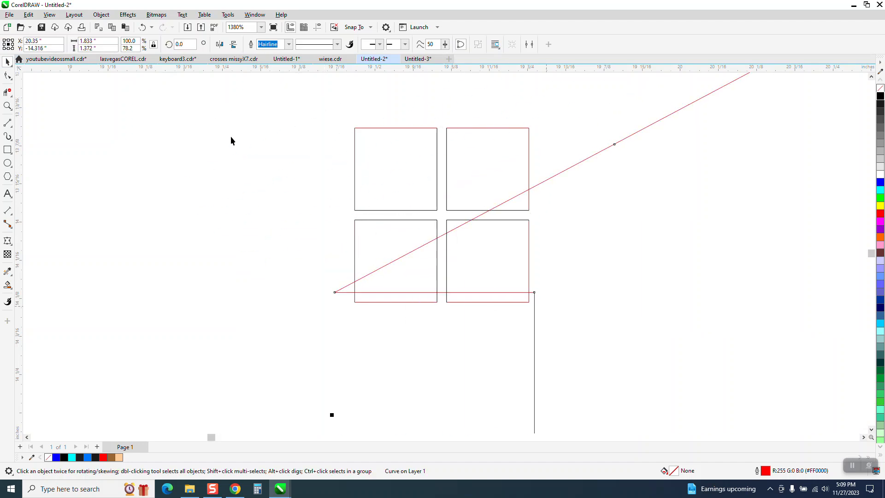
left_click(141, 28)
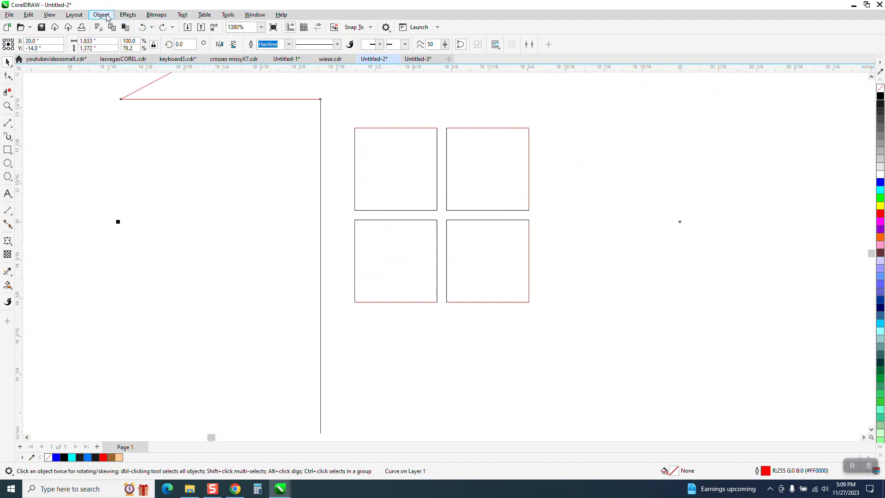
left_click(248, 146)
left_click_drag(290, 113, 598, 363)
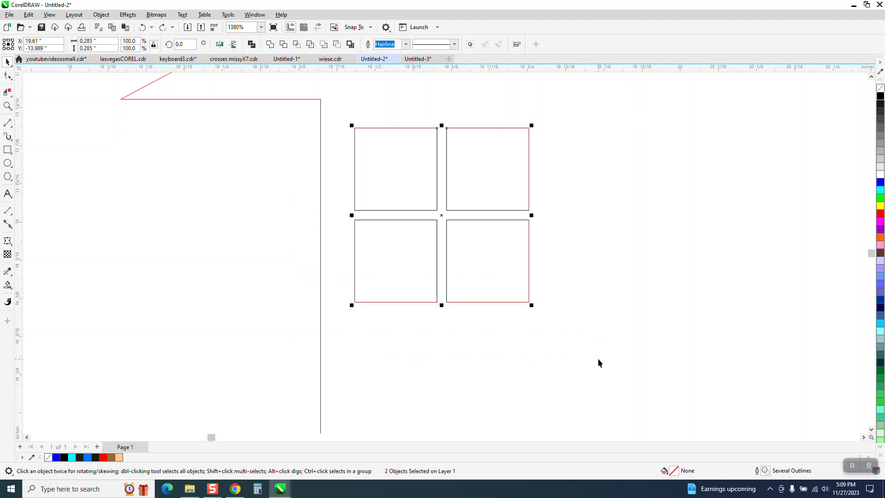
Group the four panes, center the group, and drag it toward the house's left wall
key("ctrl+g")
scroll(258, 295, "down", 2)
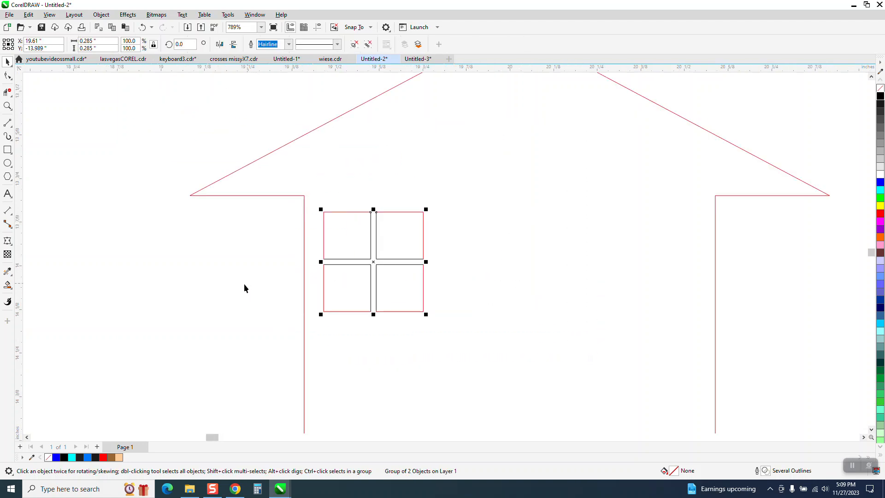
key("p")
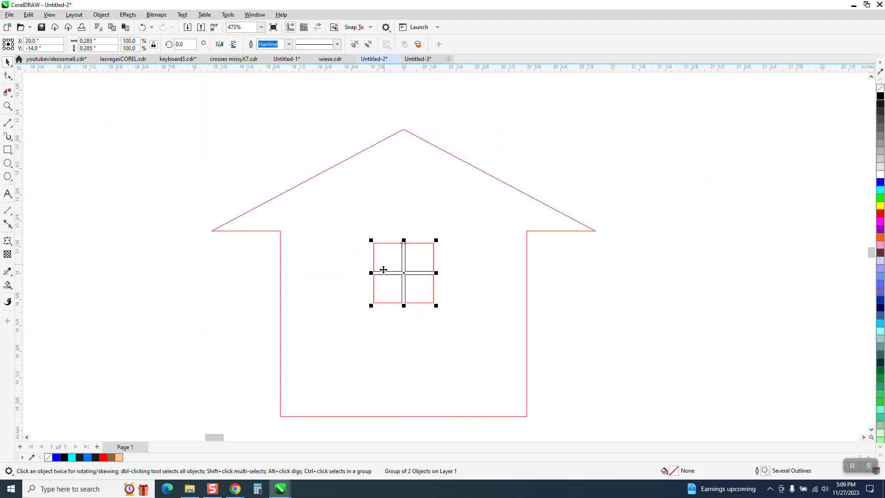
left_click_drag(374, 272, 275, 272)
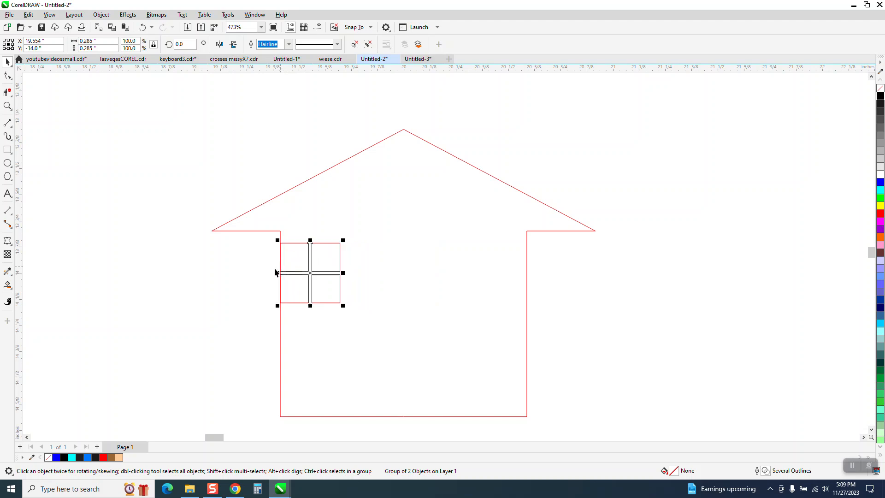
Set the nudge distance to .25 and test-nudge the window right and back left
left_click(290, 157)
left_click(305, 45)
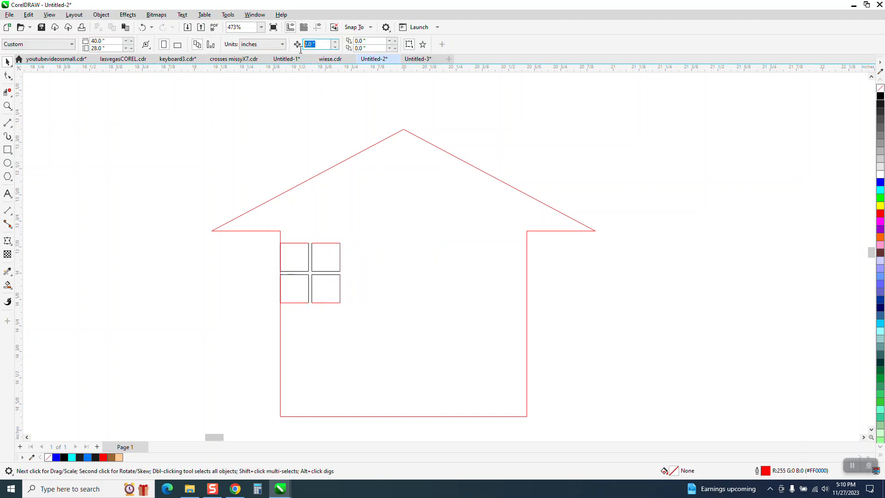
type(".25")
left_click(329, 250)
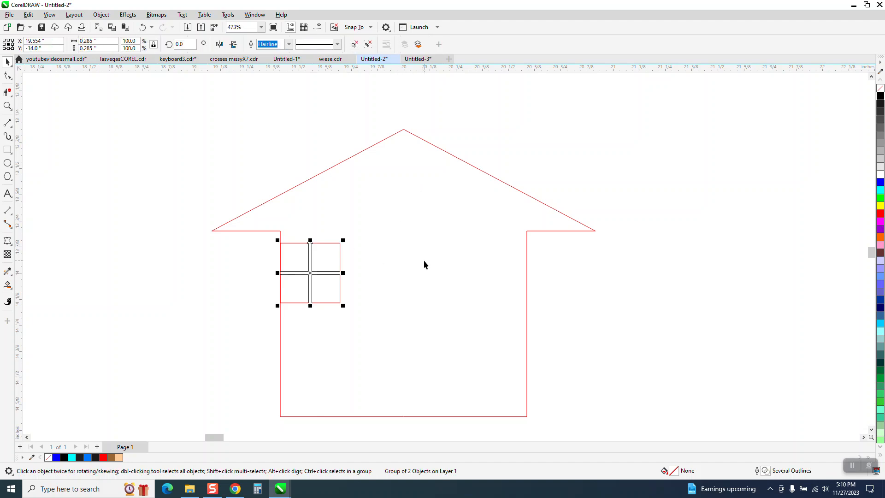
key("Right")
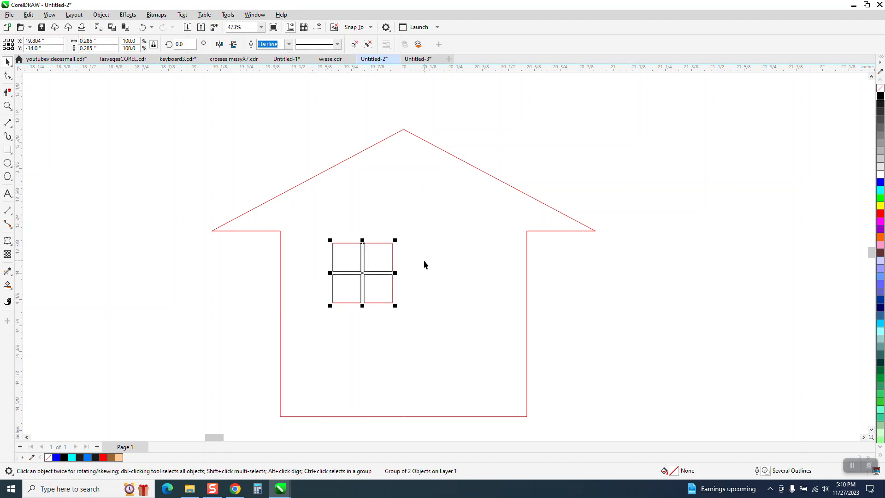
key("Left")
Change the nudge distance and nudge the window right by the smaller 0.125 in step
left_click(339, 110)
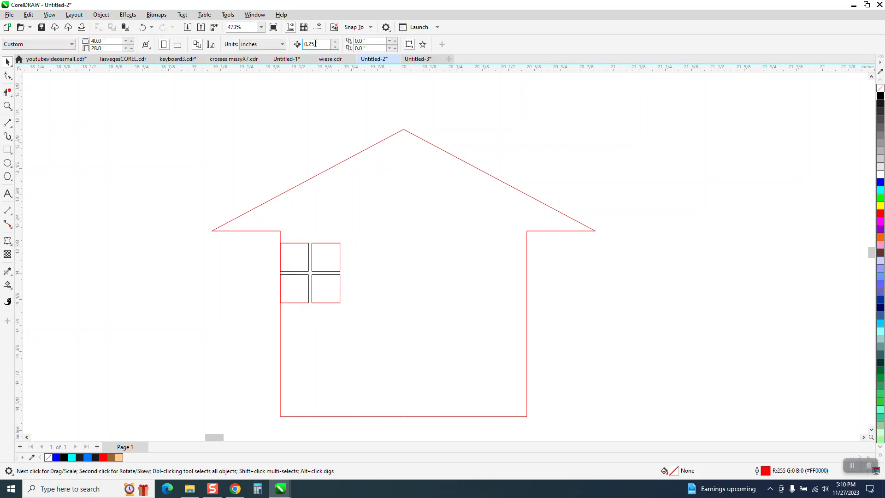
type("1")
left_click(331, 245)
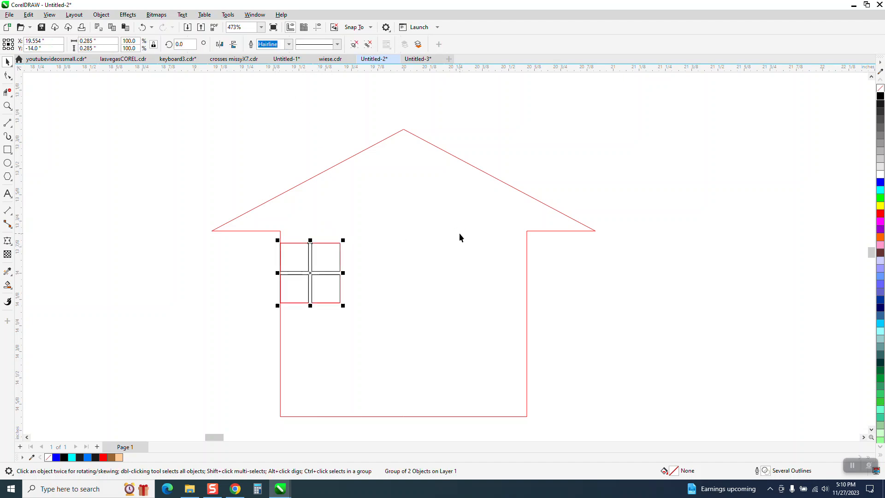
key("Right")
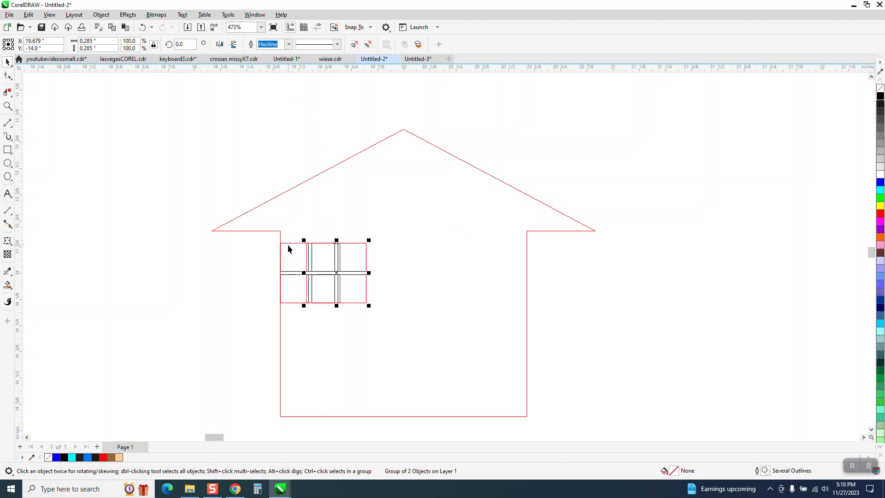
Nudge the window back, then place a copy on the house's right side and nudge it into position
key("Left")
left_click_drag(310, 273, 480, 273)
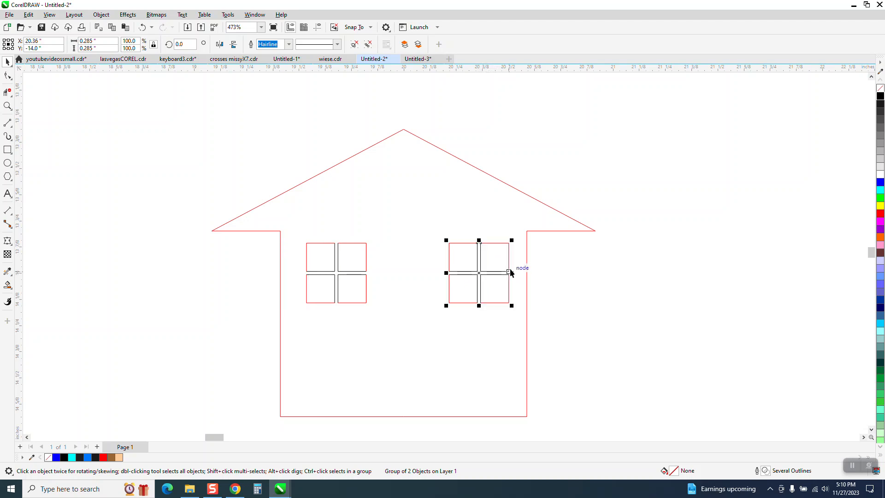
left_click_drag(510, 273, 526, 265)
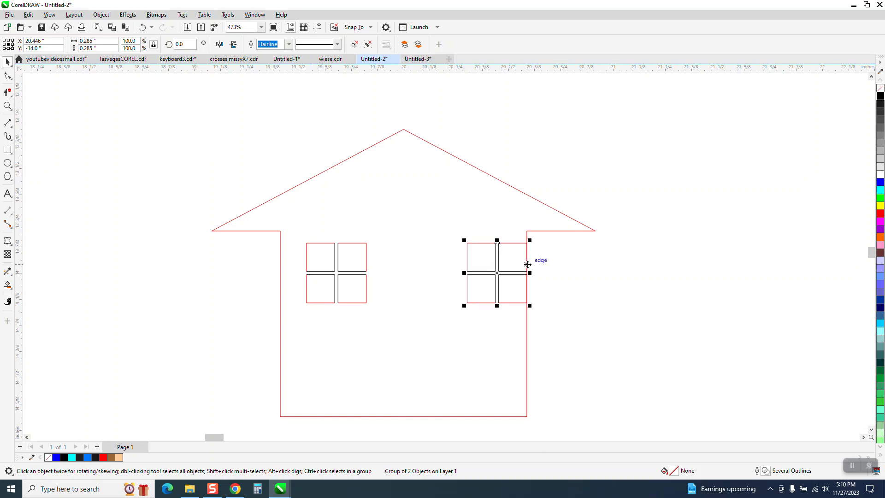
key("Left")
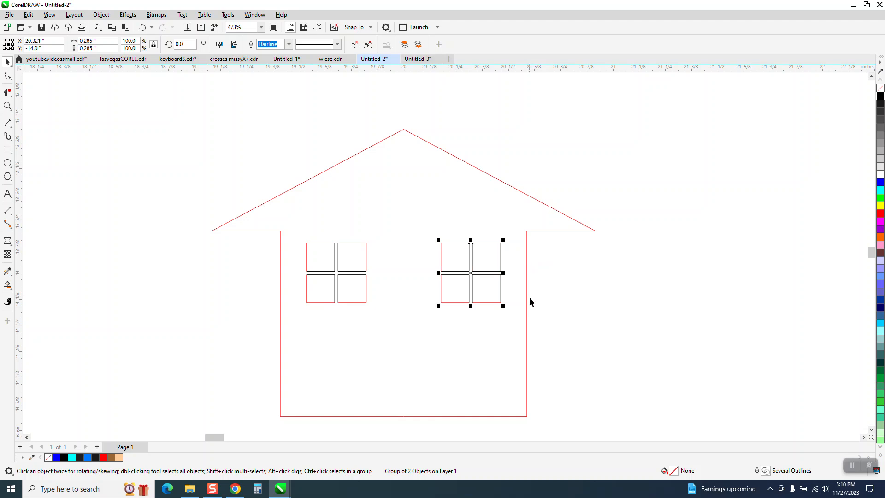
left_click(516, 308)
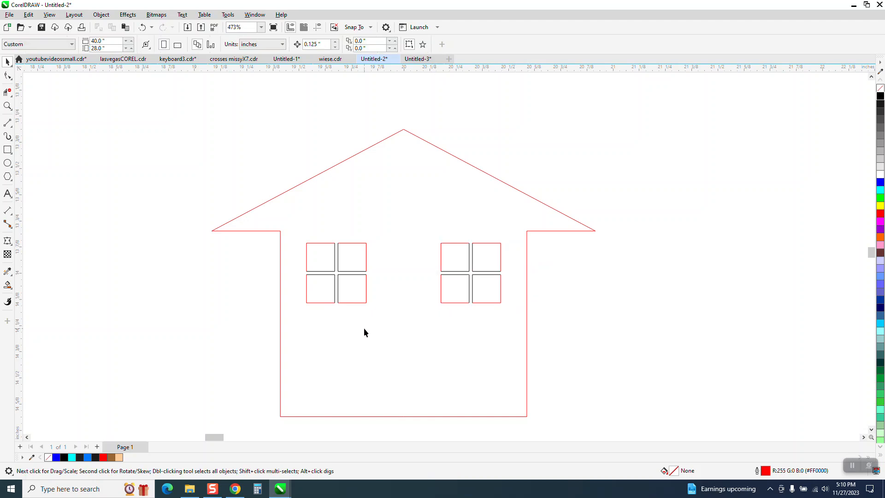
scroll(367, 283, "down", 2)
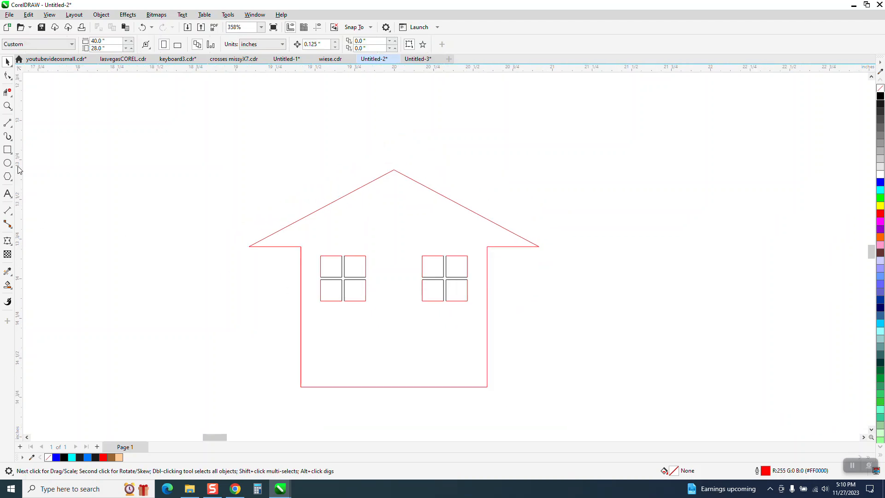
left_click(8, 150)
scroll(381, 278, "down", 4)
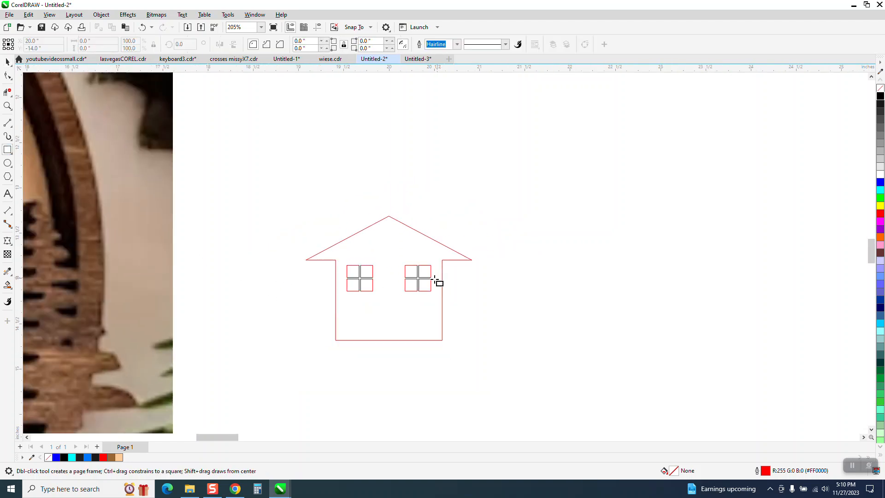
scroll(437, 279, "down", 7)
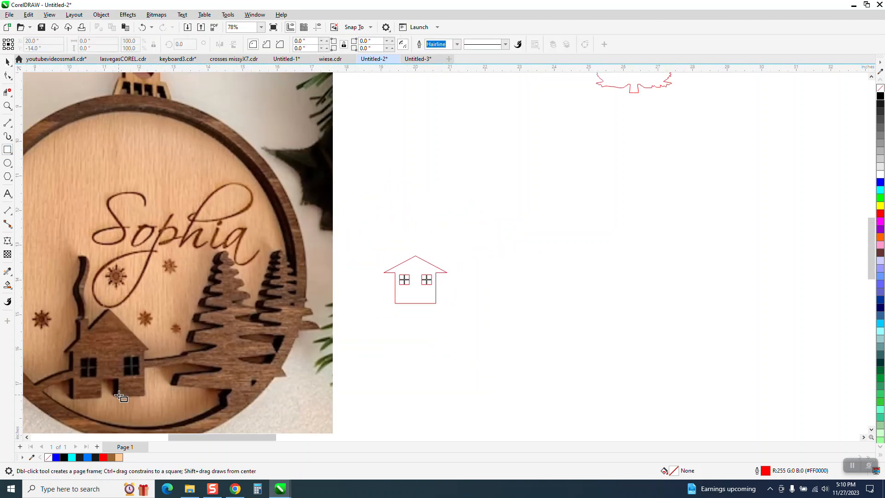
Draw a tall narrow door rectangle, center it, and move it down to the house base
left_click(7, 106)
left_click_drag(379, 252, 440, 305)
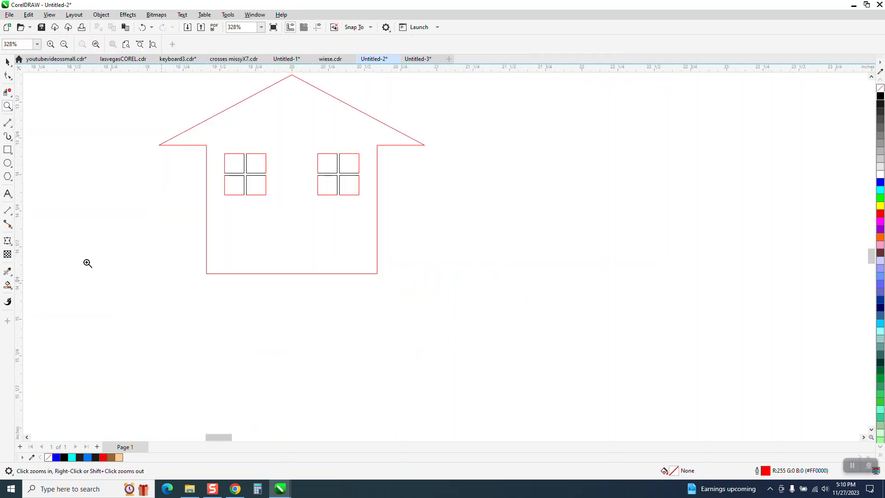
left_click(8, 149)
left_click_drag(161, 207, 192, 274)
key("p")
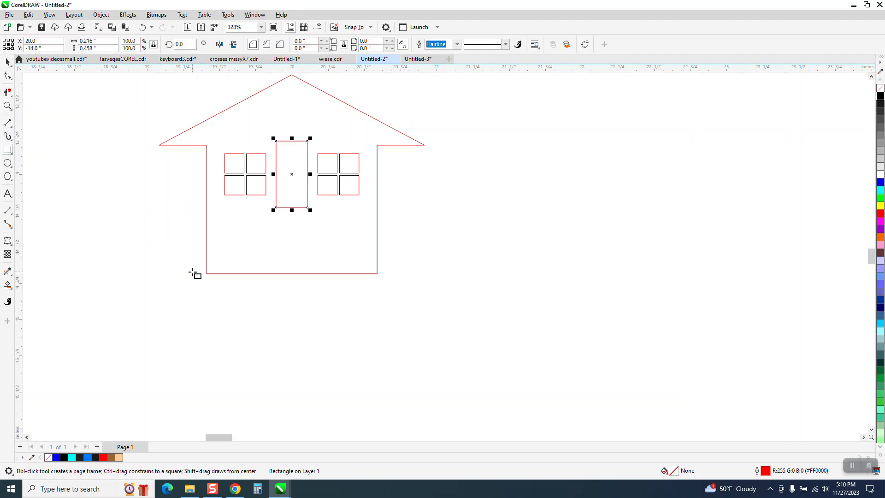
left_click(7, 61)
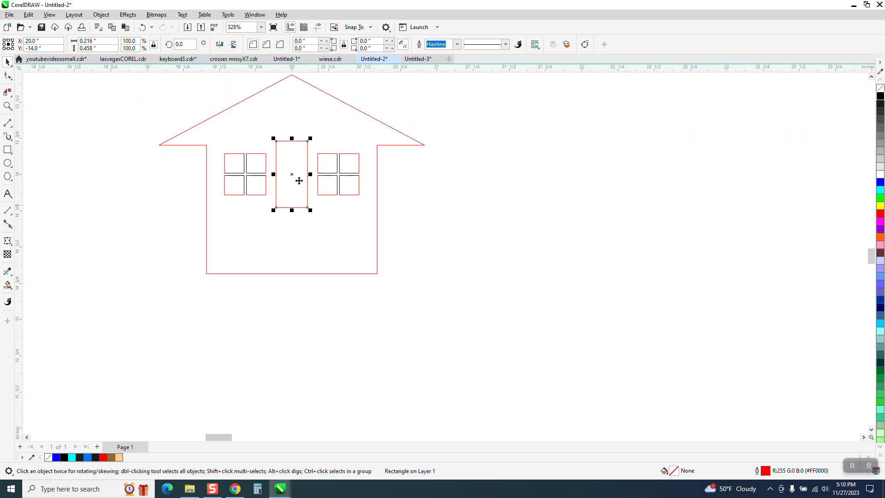
left_click_drag(298, 178, 301, 249)
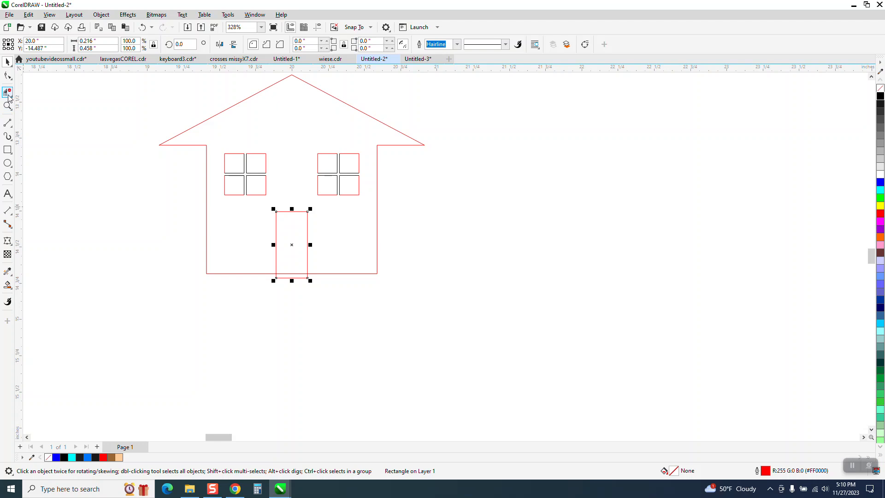
Delete the door's bottom edge and the base line between its sides
left_click(7, 94)
left_click_drag(304, 294, 299, 318)
scroll(291, 313, "down", 5)
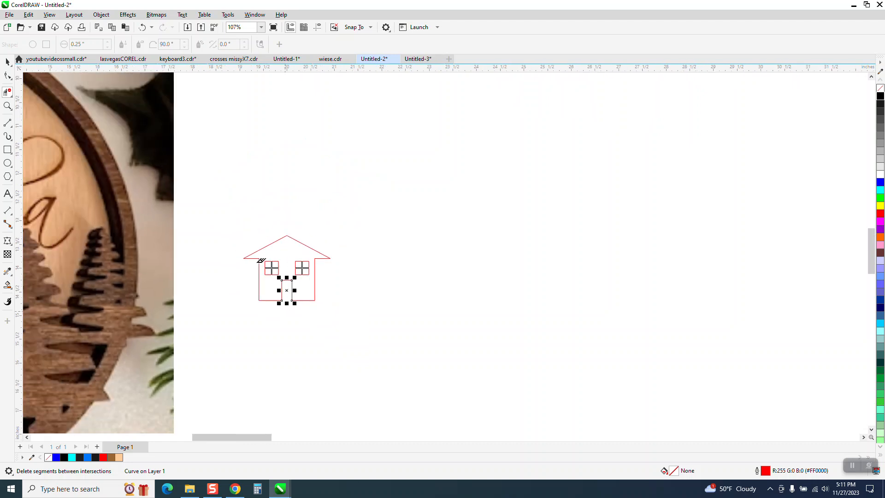
Draw a tall thin chimney on the left roof slope with a flat cap on top
left_click(7, 108)
left_click_drag(197, 213, 399, 317)
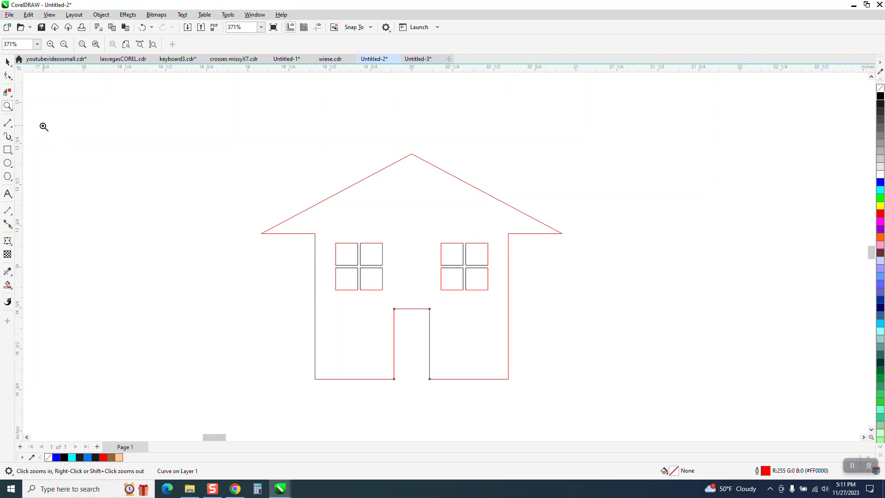
left_click(8, 150)
left_click_drag(352, 145, 367, 196)
key("z")
left_click_drag(323, 122, 521, 194)
left_click(8, 150)
left_click_drag(126, 195, 238, 207)
Trim the overlapping cap segments and the roof line crossing inside the chimney
left_click(8, 92)
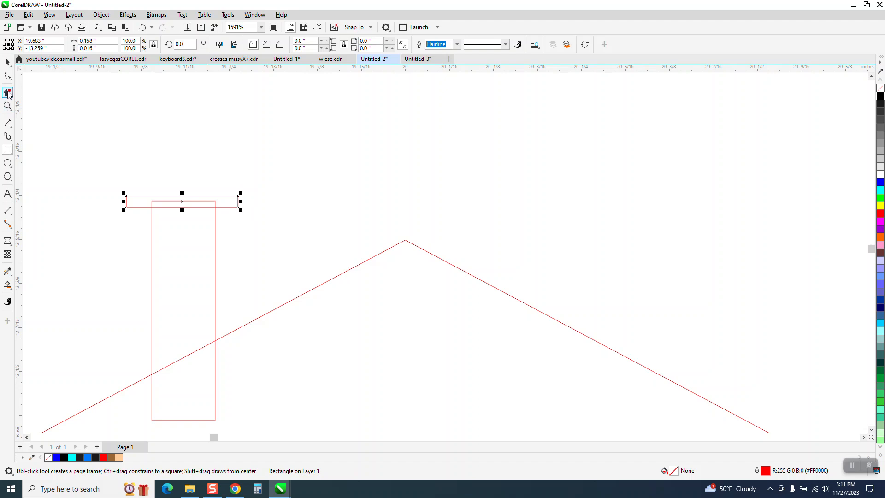
left_click(184, 202)
left_click(190, 207)
scroll(198, 203, "down", 3)
left_click_drag(187, 275, 197, 337)
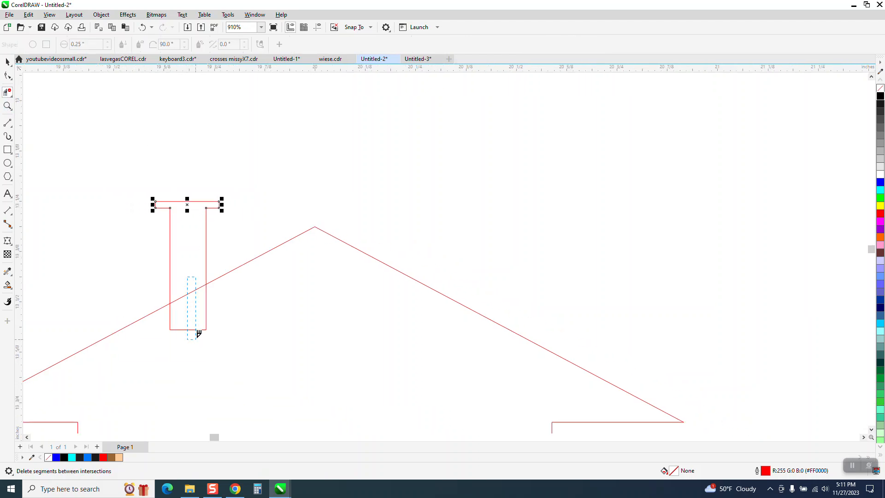
scroll(123, 259, "down", 2)
Smart Fill the house into one shape, move it aside, and delete the red outline pieces
left_click(11, 79)
left_click(11, 95)
left_click(10, 287)
left_click(8, 286)
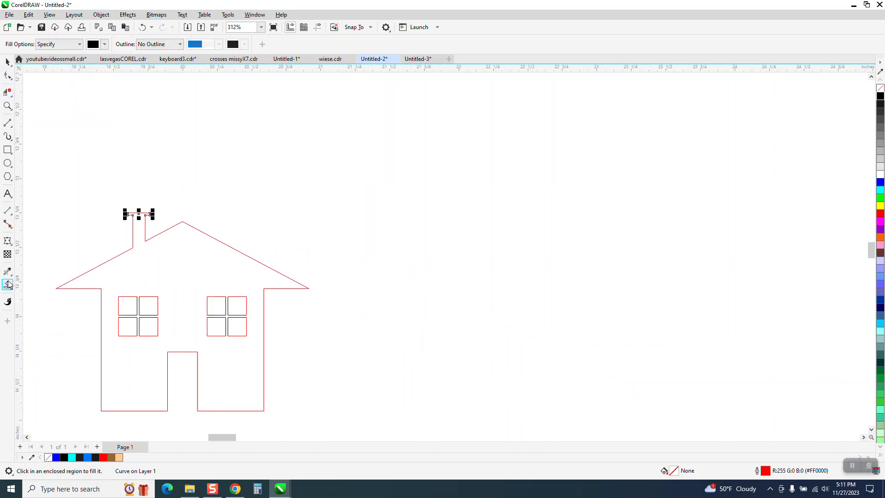
left_click(209, 286)
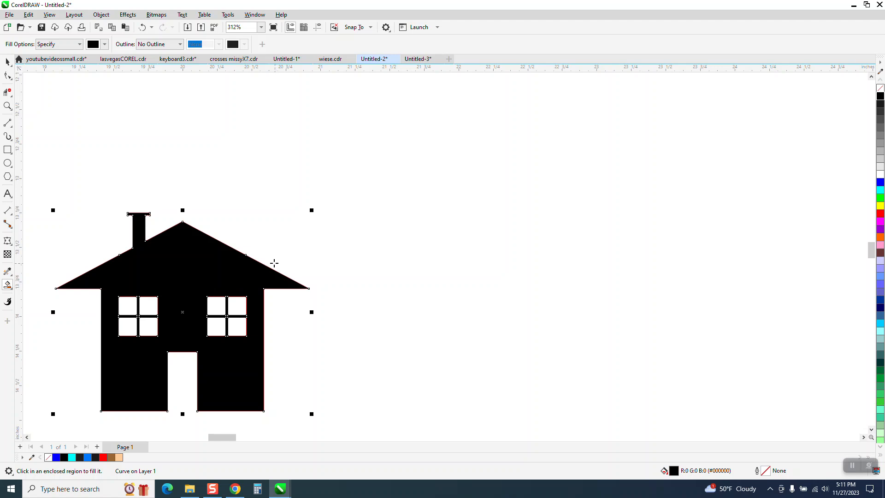
key("Right")
key("Right")
key("Right")
key("Right")
key("Right")
key("Right")
key("Right")
key("Right")
key("Right")
key("Right")
key("Right")
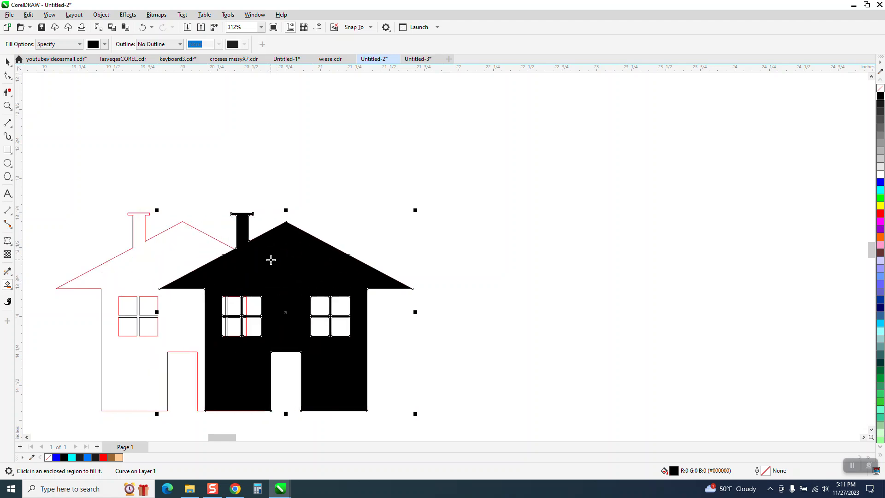
key("Right")
key("Right")
key("Right")
key("Right")
key("Right")
key("Right")
key("Right")
key("Right")
key("Right")
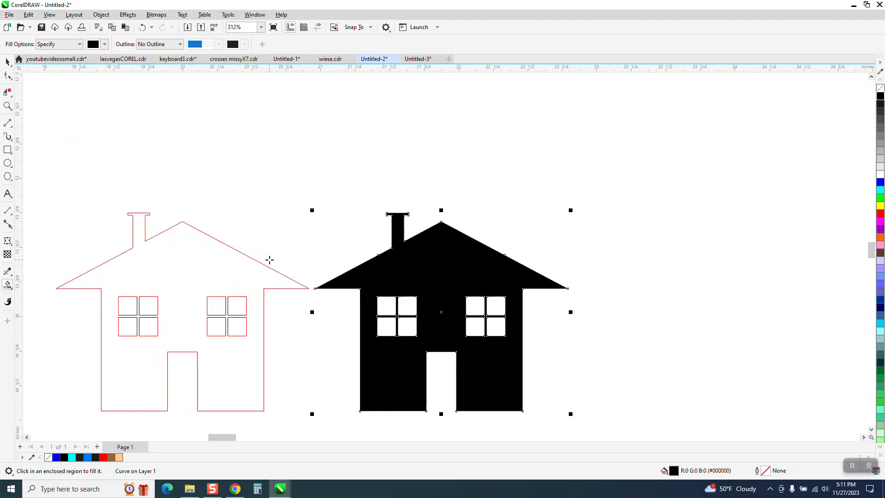
key("space")
scroll(135, 215, "down", 2)
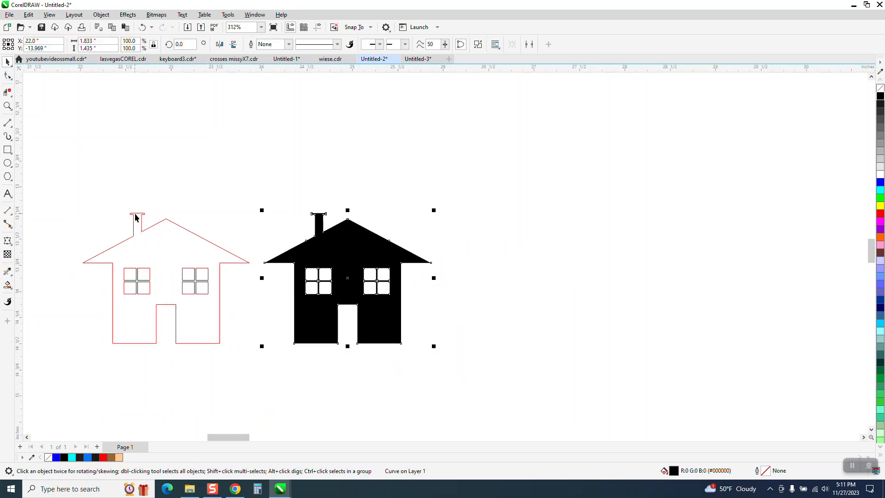
left_click_drag(63, 180, 253, 353)
key("Delete")
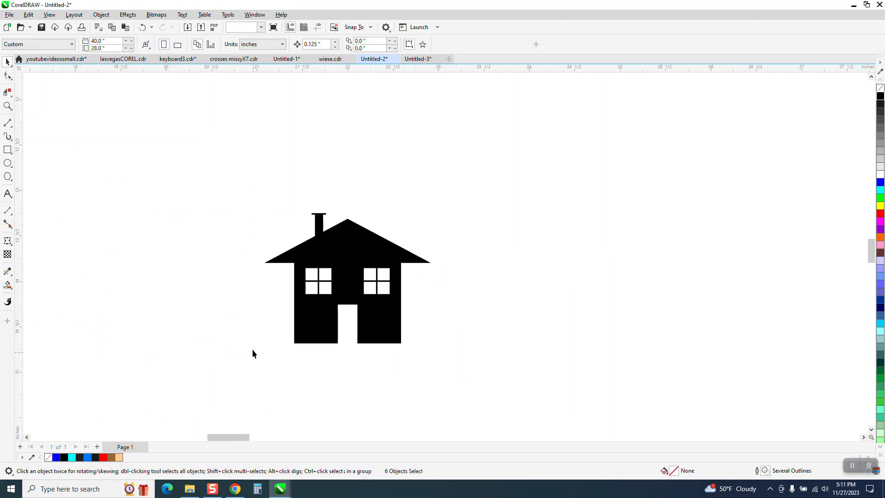
Remove the merged house's fill and give it a black outline
left_click(344, 264)
scroll(343, 263, "down", 2)
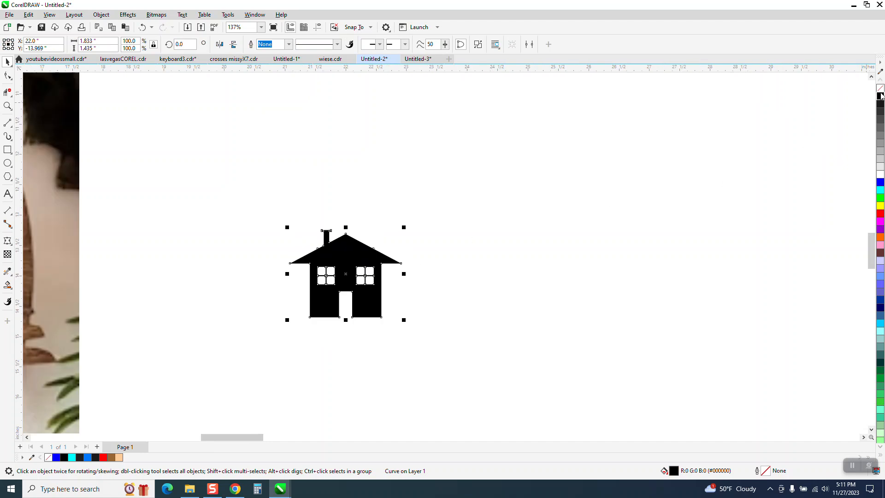
left_click(881, 88)
right_click(881, 95)
scroll(321, 256, "down", 3)
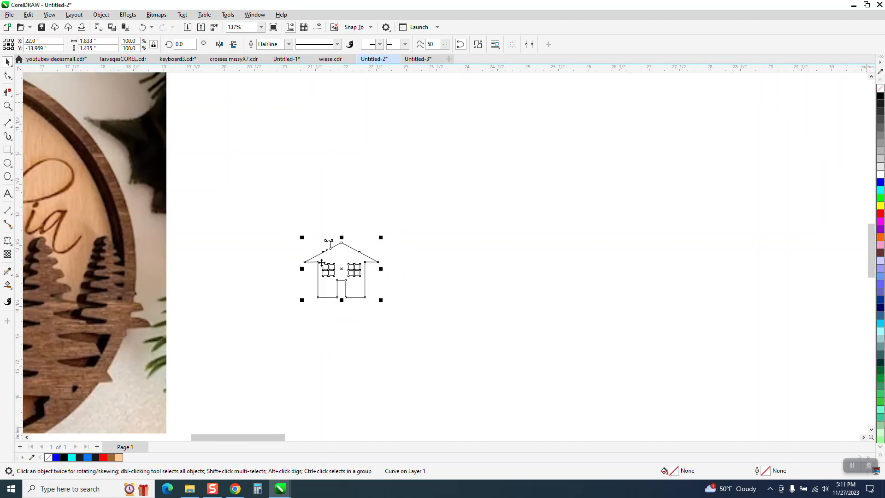
scroll(351, 267, "down", 2)
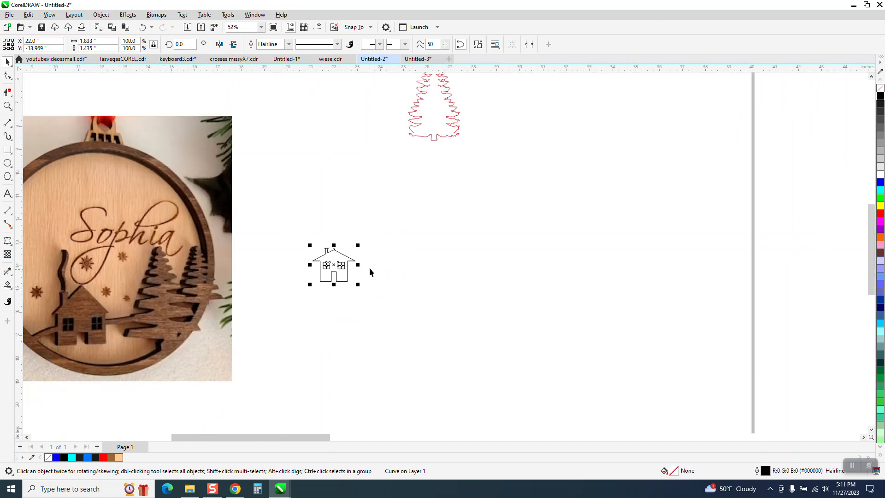
Draw a circle right of the house and set its size to 4.0"
left_click(7, 163)
left_click_drag(572, 176, 416, 332)
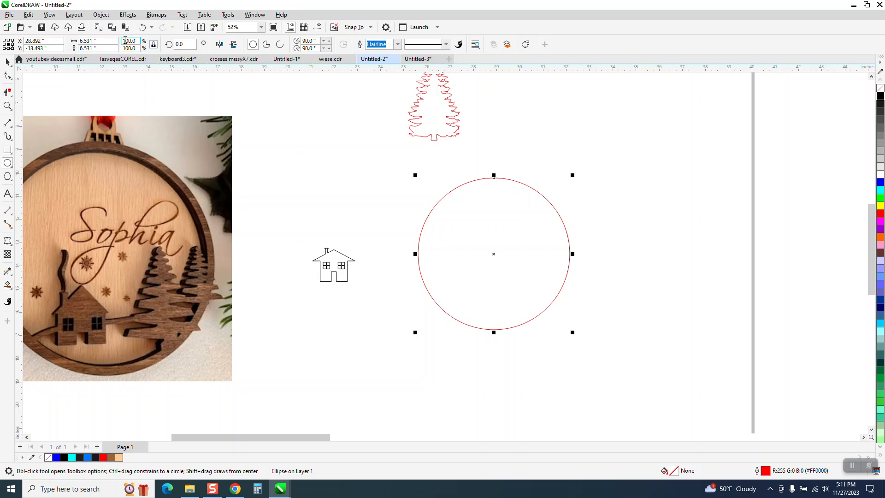
double_click(112, 41)
type("4")
key("Return")
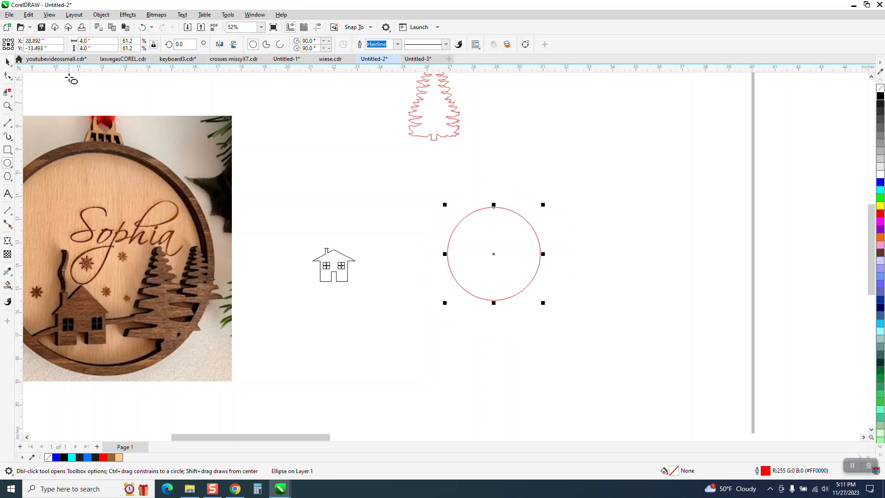
Move the pine tree beside the circle and shrink it to about three-quarters size
left_click(8, 62)
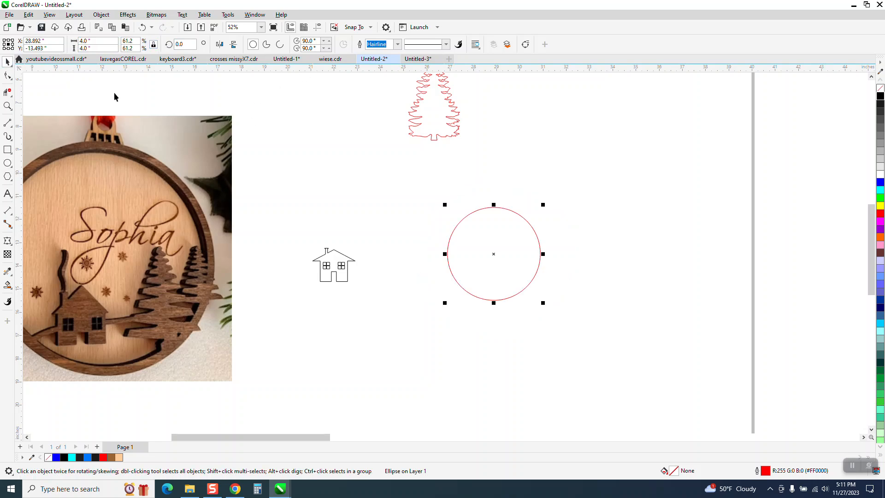
left_click_drag(424, 136, 562, 284)
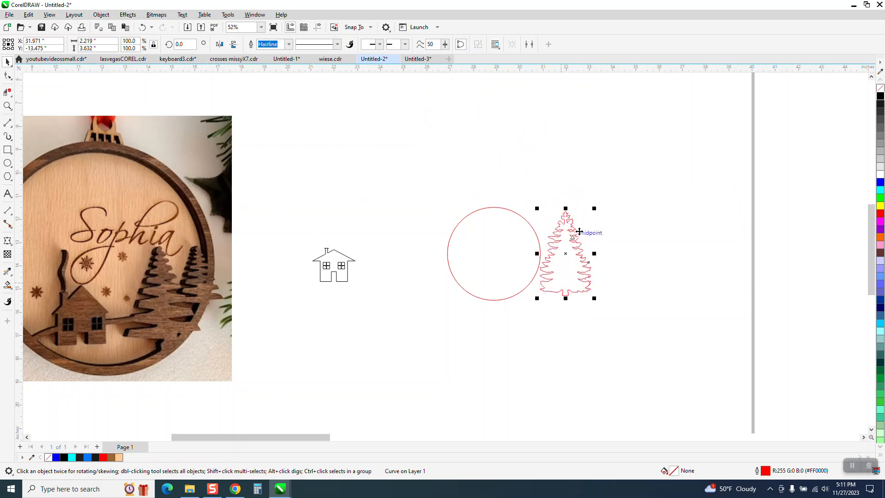
left_click_drag(594, 209, 537, 260)
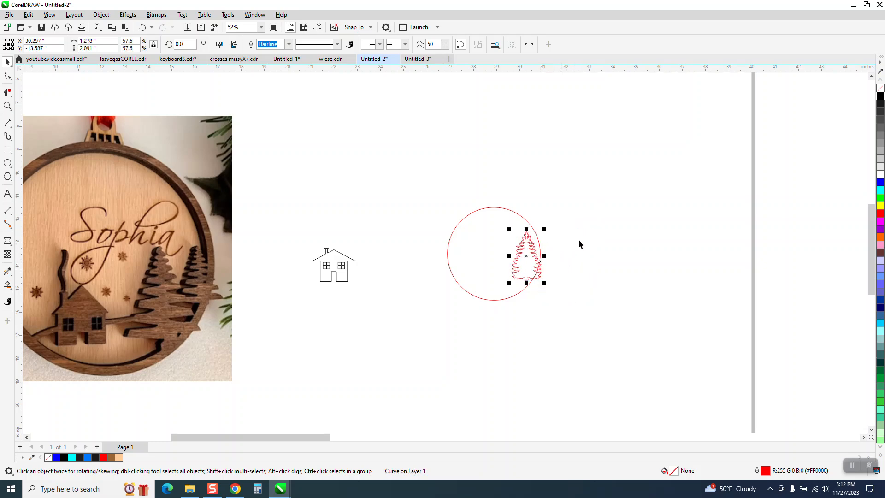
Place a copy of the tree lower inside the circle and shrink the upper-right tree
left_click(8, 106)
left_click_drag(425, 181, 636, 338)
left_click(7, 62)
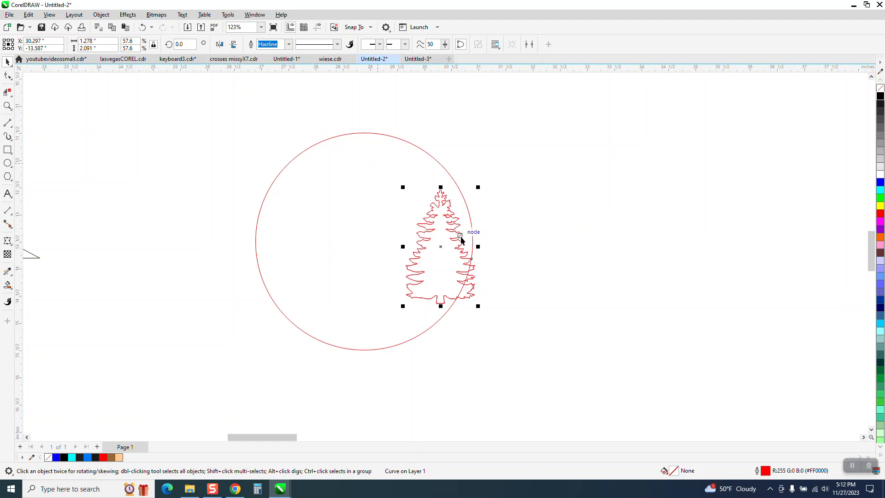
left_click_drag(441, 246, 400, 290)
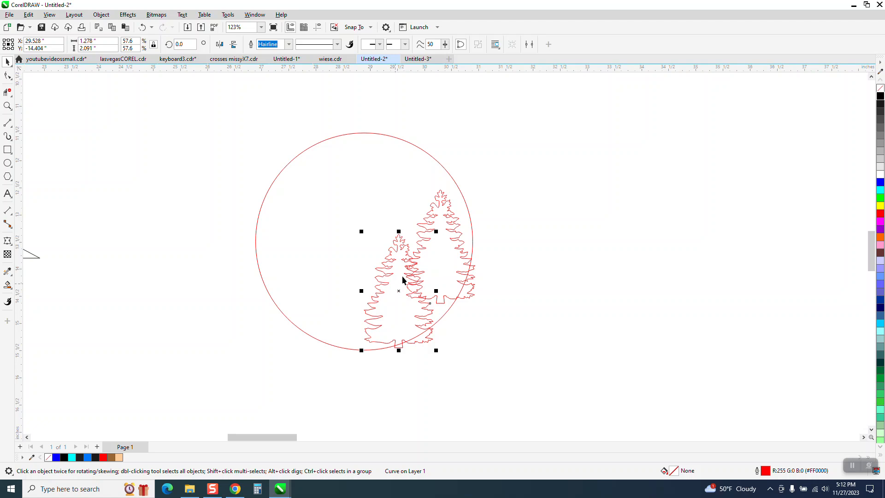
left_click(448, 217)
left_click_drag(479, 187, 468, 204)
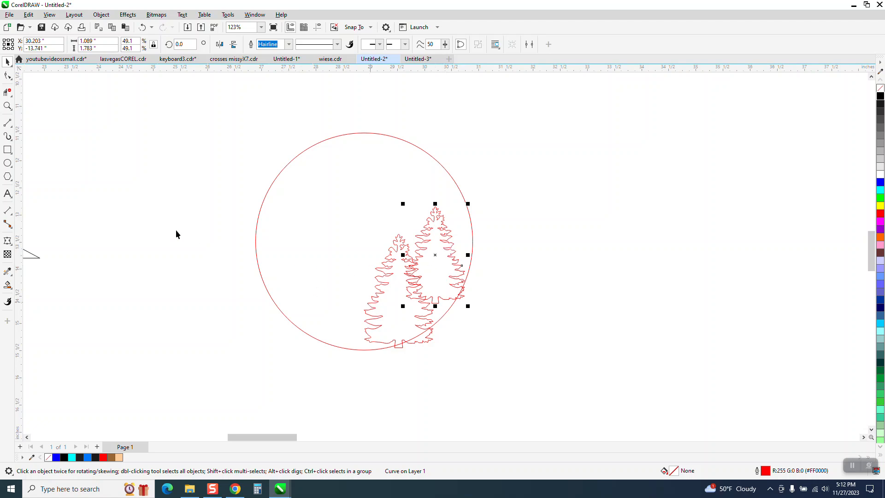
left_click(8, 106)
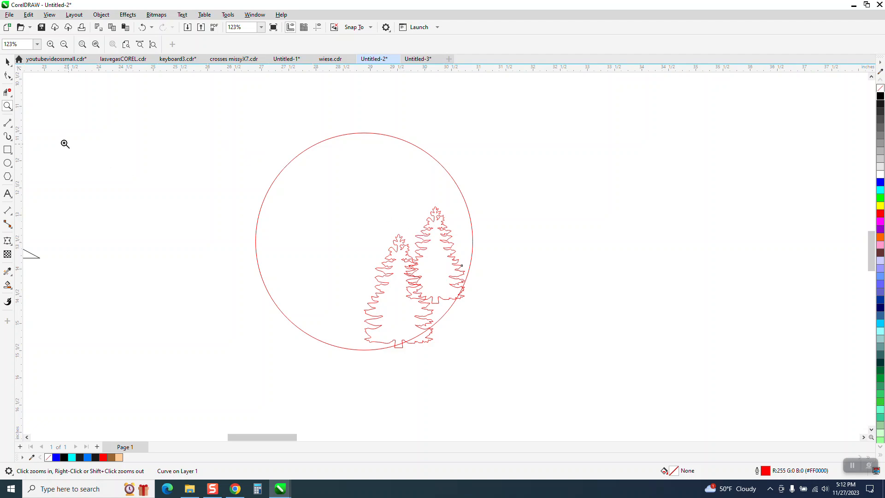
Duplicate the circle and set the copy's size to 4.5"
left_click(7, 61)
left_click(359, 133)
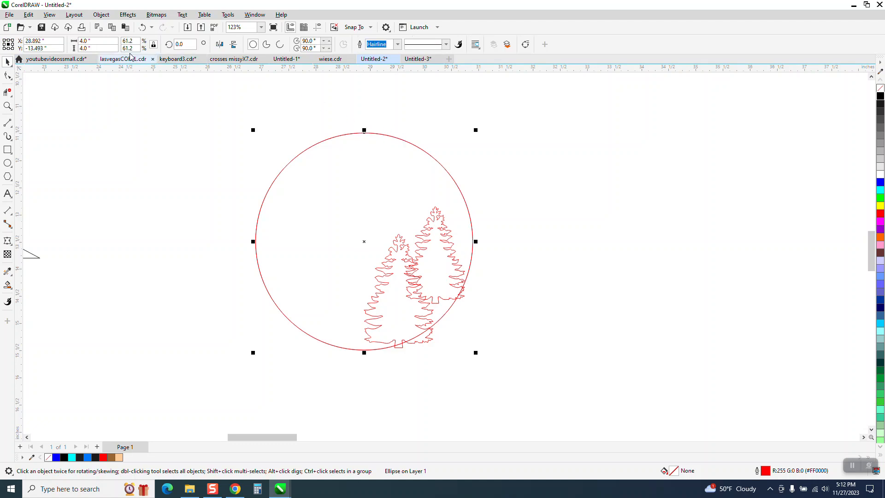
type("4.5")
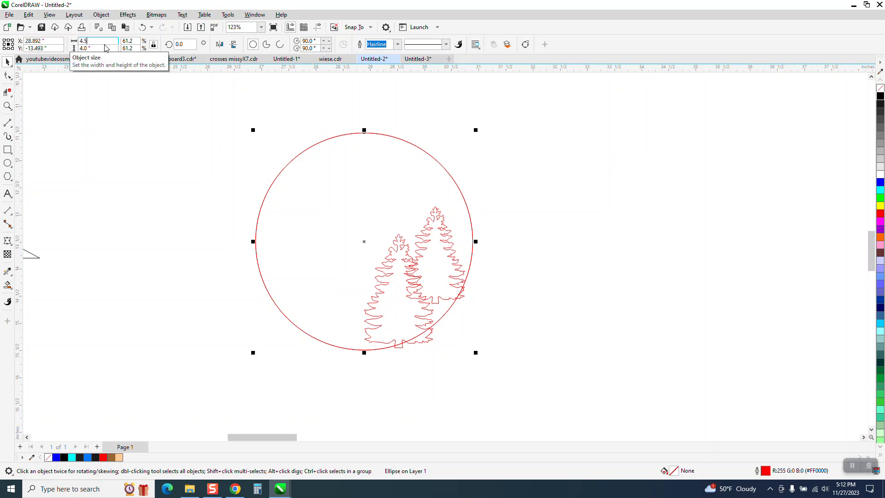
key("Return")
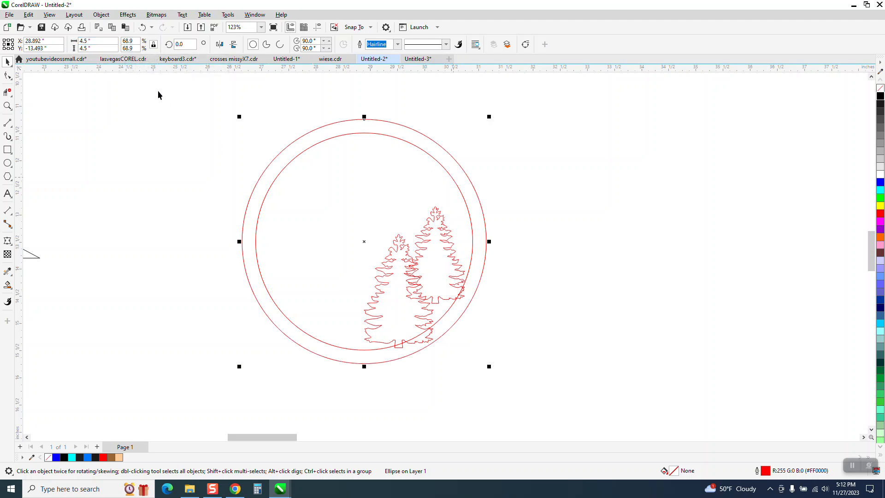
Set the nudge distance to 5" and nudge the 4.5" circle to the right
left_click(145, 102)
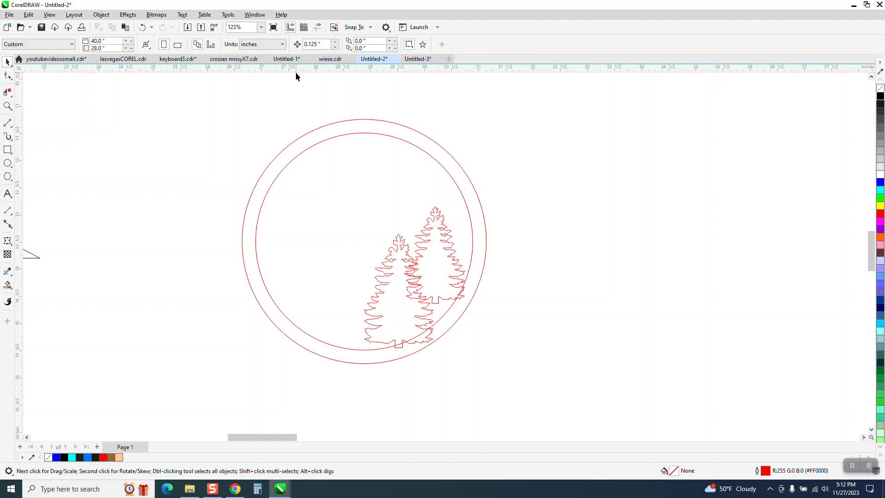
left_click(317, 45)
type("5")
left_click(449, 155)
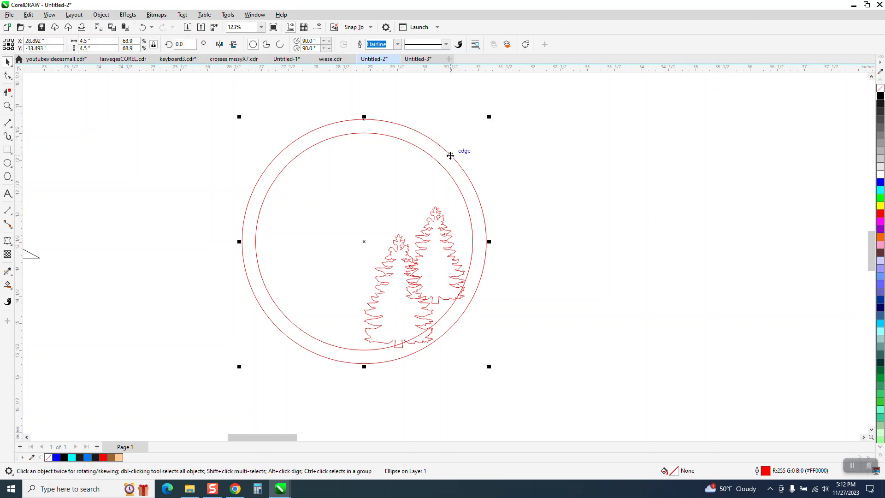
key("Right")
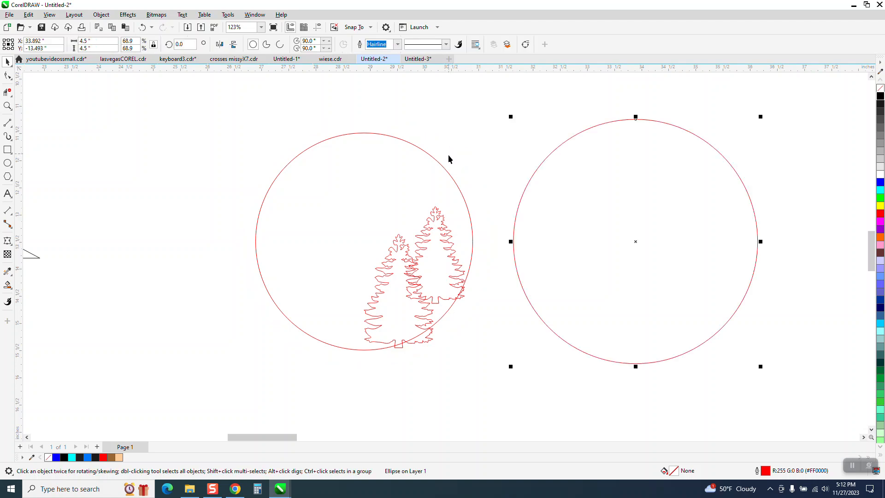
Zoom in on the two trees and delete the trunk, right-tree and arc segments overlapping them
left_click(7, 106)
left_click_drag(334, 225, 556, 387)
left_click(8, 93)
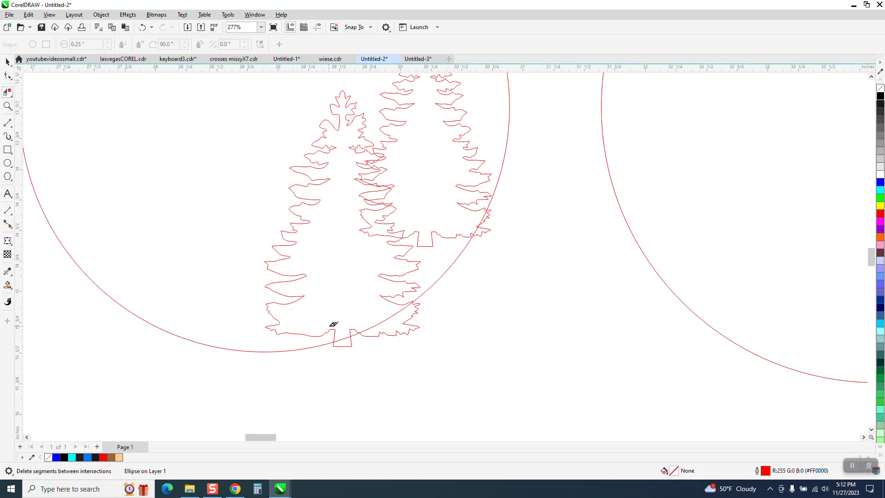
left_click(342, 331)
left_click(348, 352)
left_click(410, 334)
left_click(385, 316)
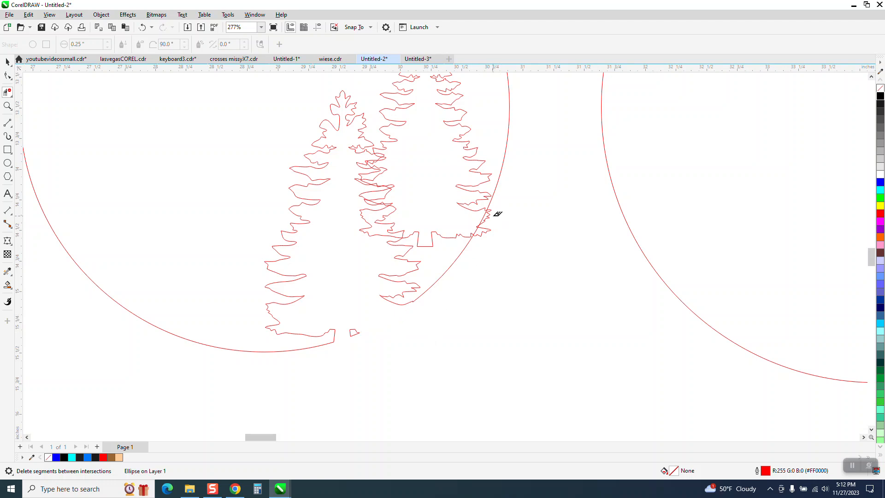
left_click(488, 225)
left_click(482, 226)
left_click(475, 230)
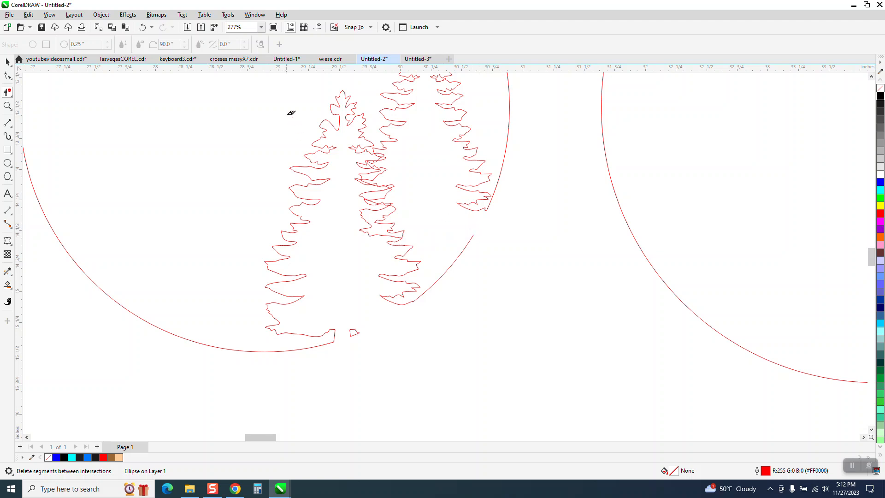
left_click(142, 27)
scroll(421, 219, "down", 2)
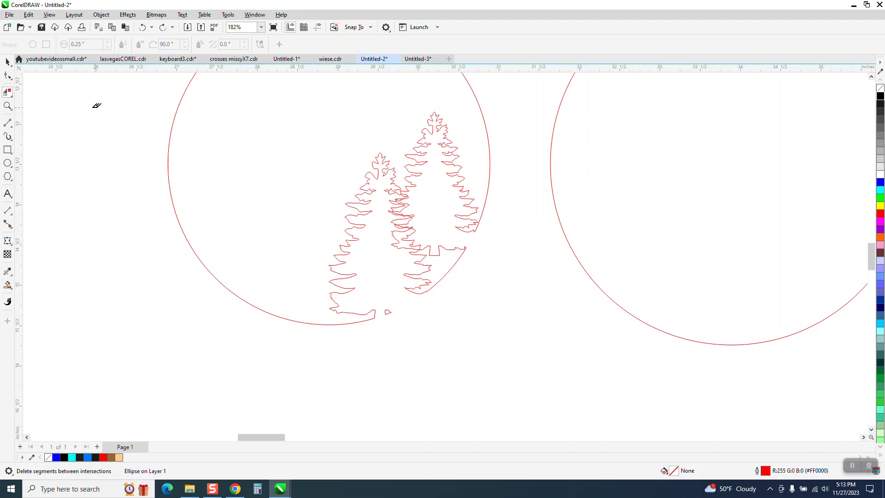
Try combining the two trees into one outline, then undo the merge
left_click(8, 61)
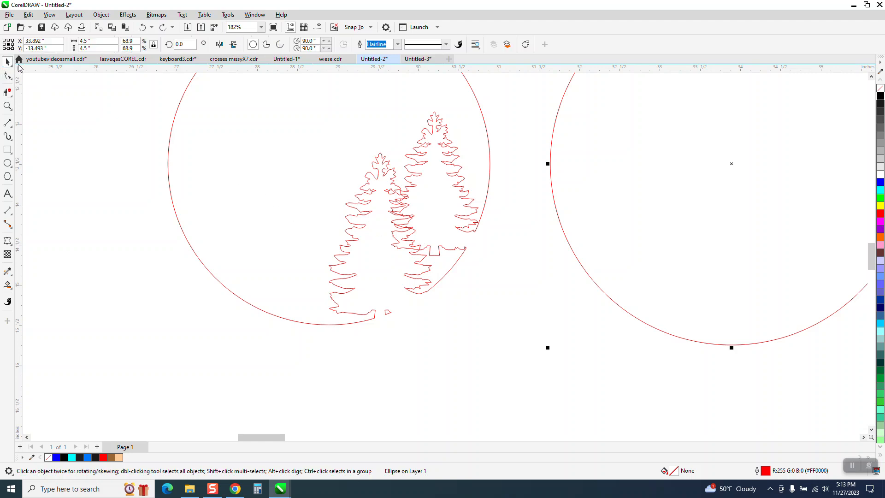
left_click_drag(365, 317, 298, 342)
left_click(271, 47)
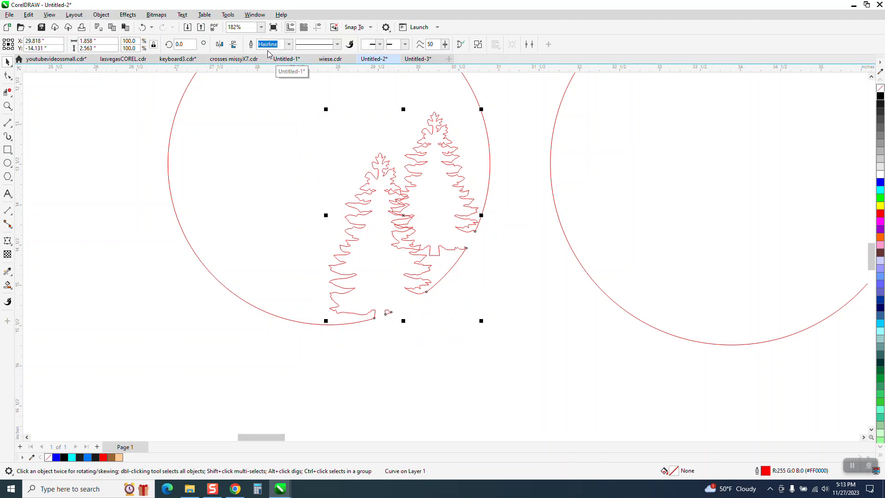
left_click(519, 229)
left_click(427, 201)
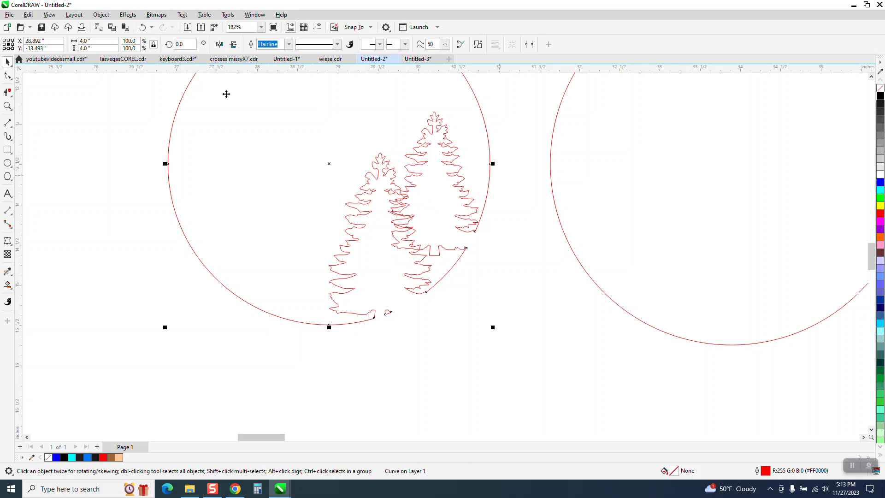
left_click(143, 28)
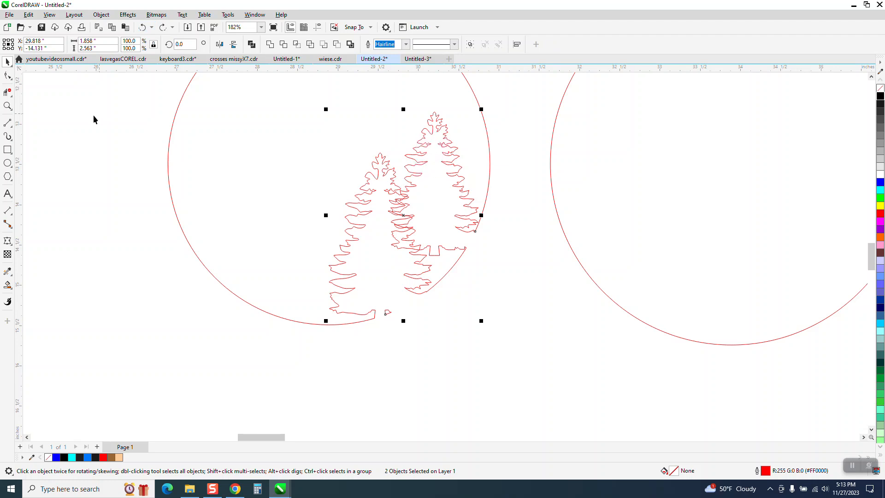
Zoom closer and delete the overlapping segments where the two trees' branches cross
left_click(8, 106)
left_click_drag(299, 146, 498, 276)
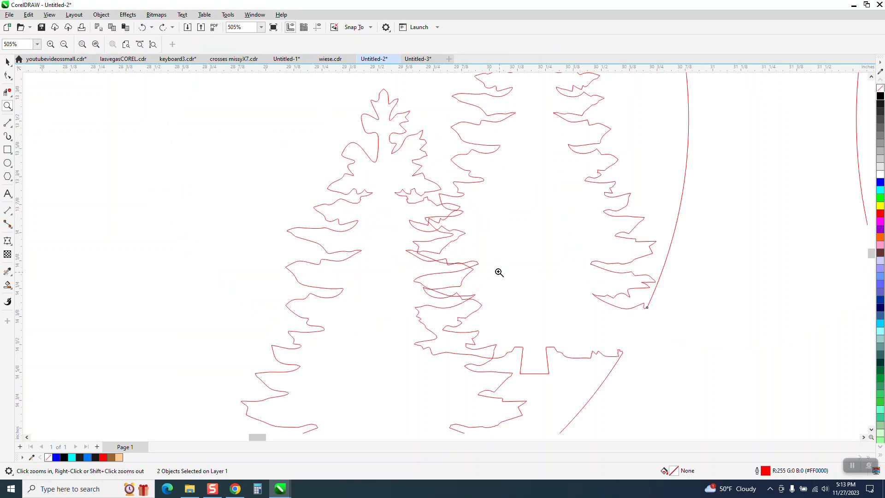
left_click(8, 93)
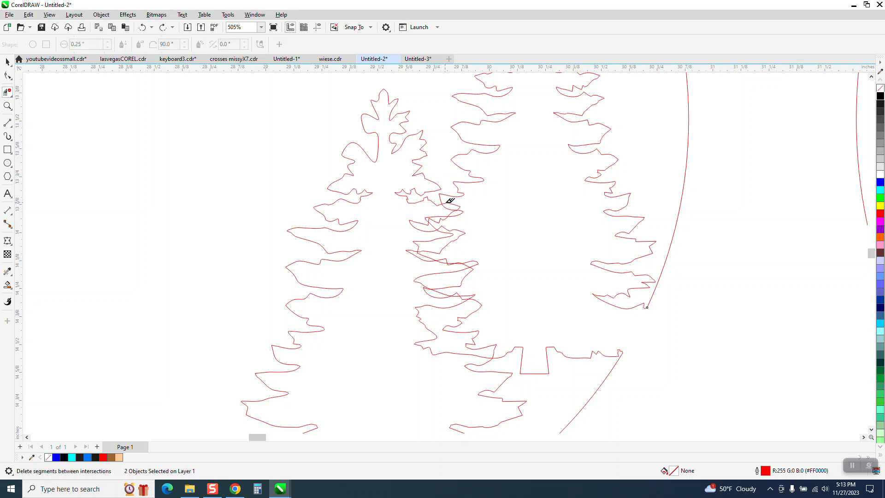
left_click(460, 207)
left_click(456, 215)
left_click(446, 214)
left_click(436, 226)
left_click(436, 226)
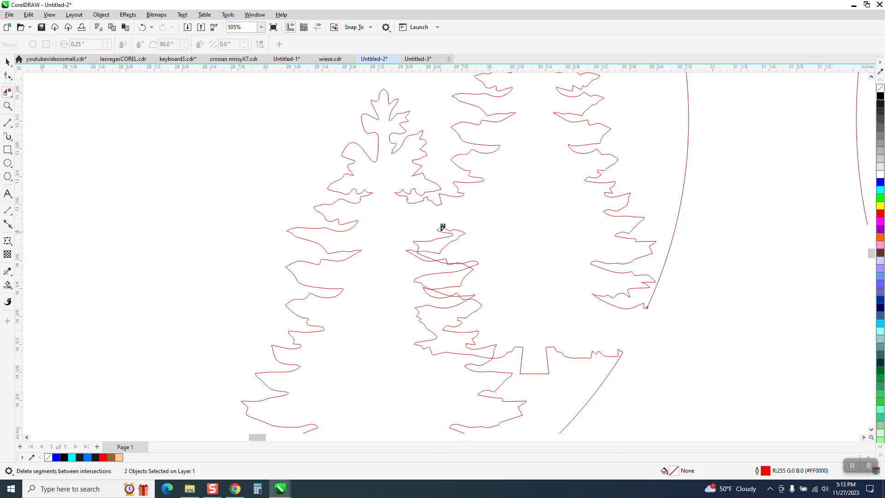
left_click(448, 232)
left_click(449, 231)
Clear the small leftover branch pieces and the notched segment between intersections near the tree base
left_click(430, 256)
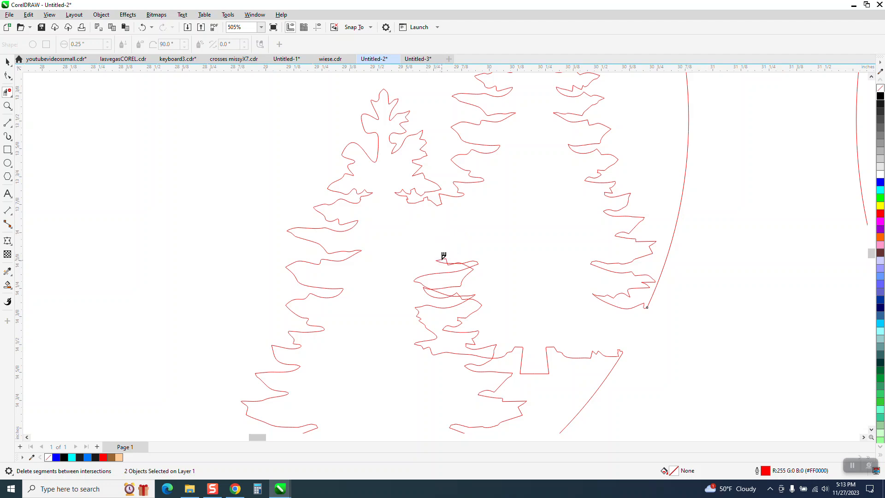
left_click(451, 261)
left_click_drag(428, 252, 485, 261)
left_click(458, 264)
left_click(427, 290)
scroll(514, 295, "down", 2)
scroll(514, 293, "up", 1)
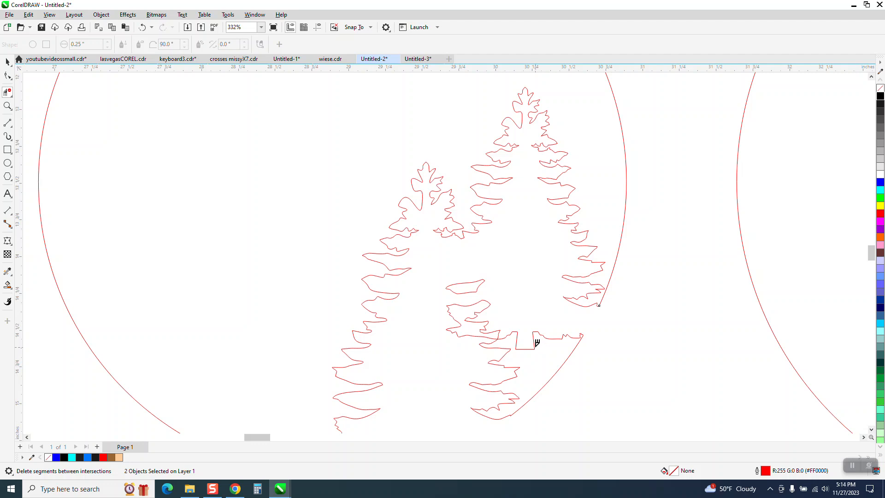
left_click_drag(523, 320, 551, 360)
left_click(517, 417)
left_click(143, 27)
Break the curve apart at its end node and delete the stray lower and diagonal segments
left_click(7, 106)
left_click_drag(422, 393, 565, 450)
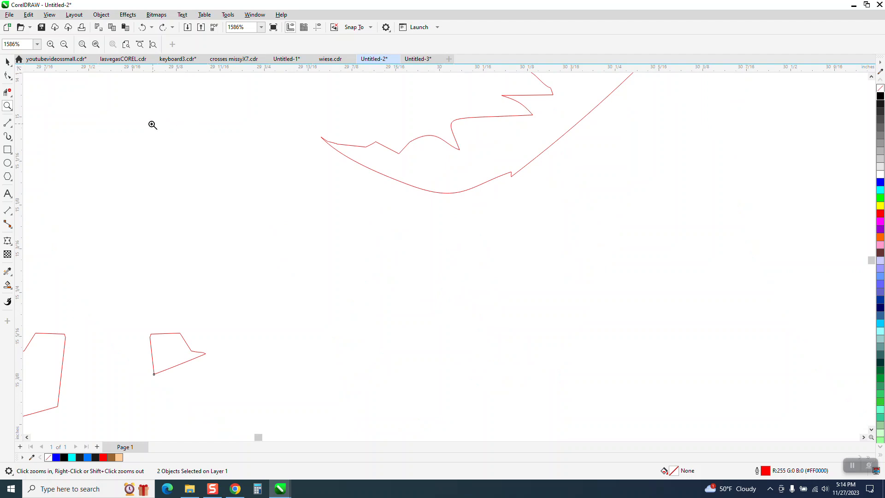
left_click(7, 75)
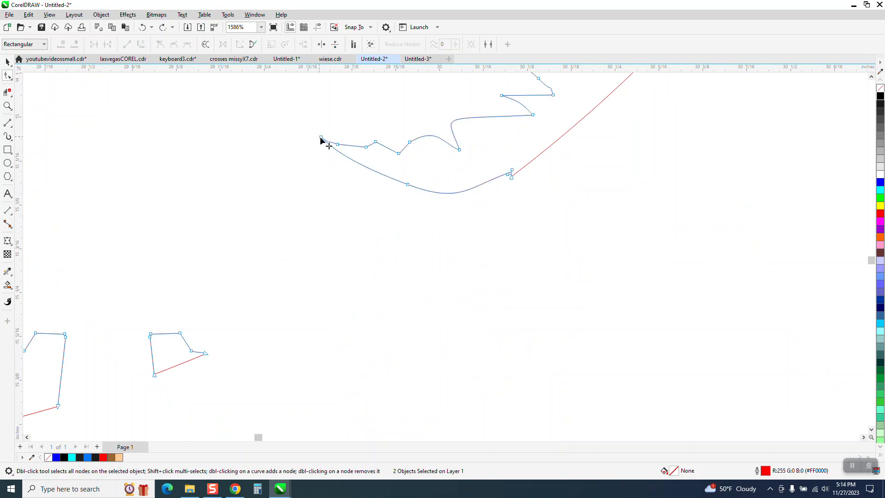
right_click(322, 137)
left_click(344, 176)
left_click(8, 93)
left_click_drag(446, 202, 447, 203)
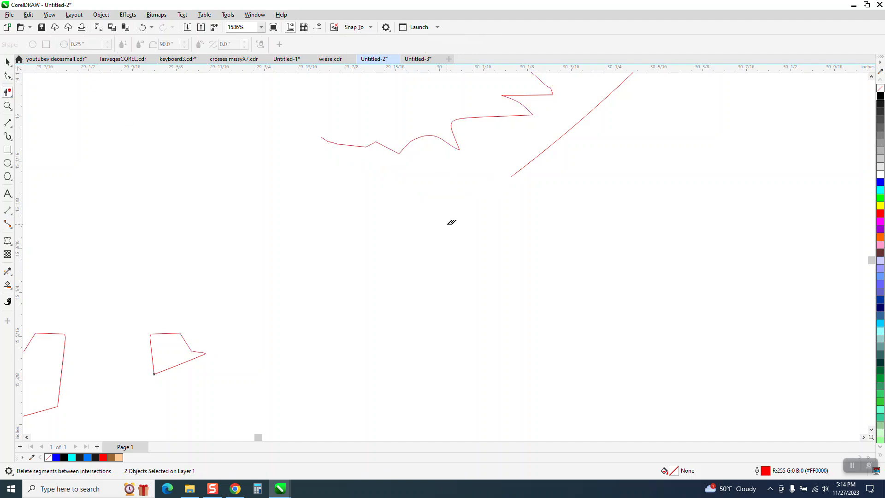
left_click(518, 168)
scroll(461, 240, "down", 6)
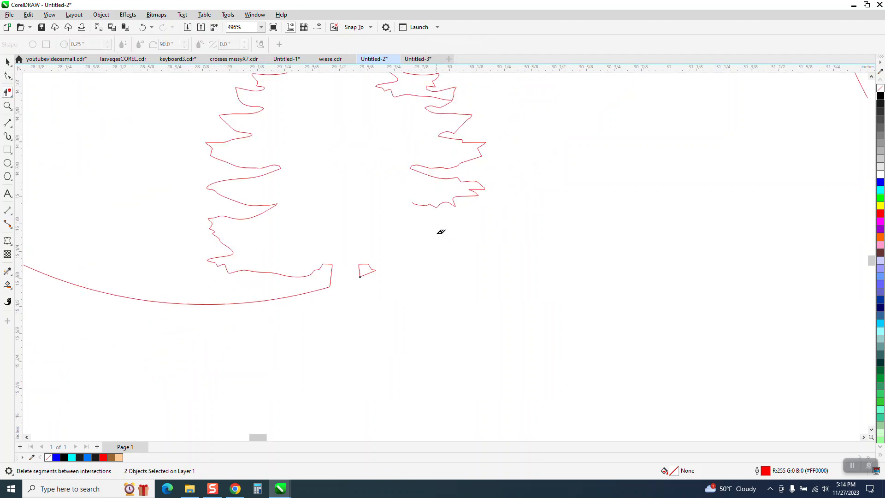
scroll(454, 225, "down", 5)
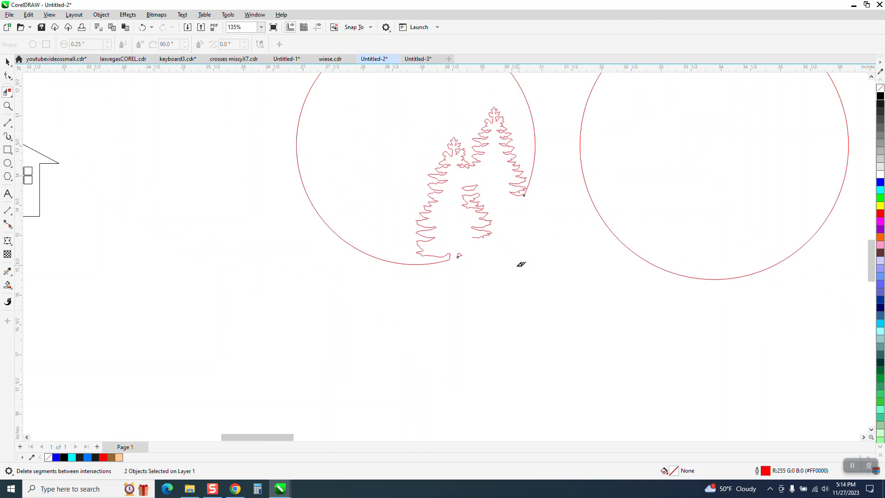
Nudge the empty circle 5 inches left around the trees and Smart Fill the ring and trees brown
left_click(8, 61)
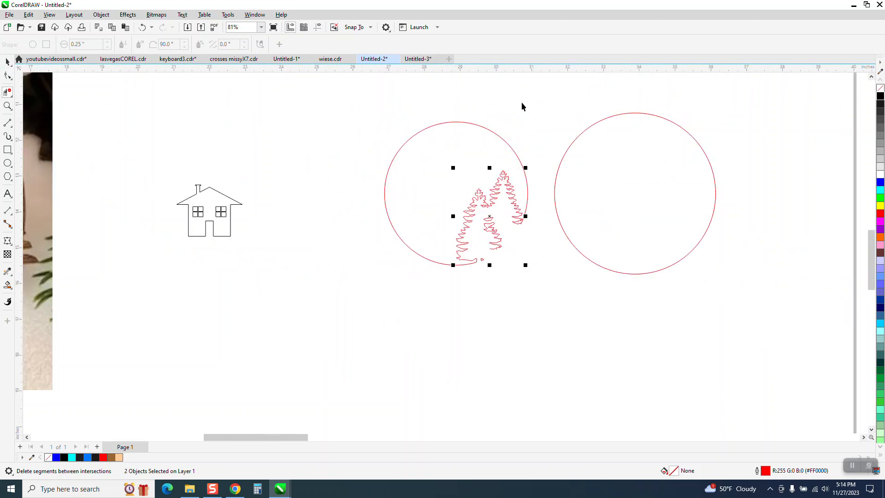
left_click(576, 148)
key("Left")
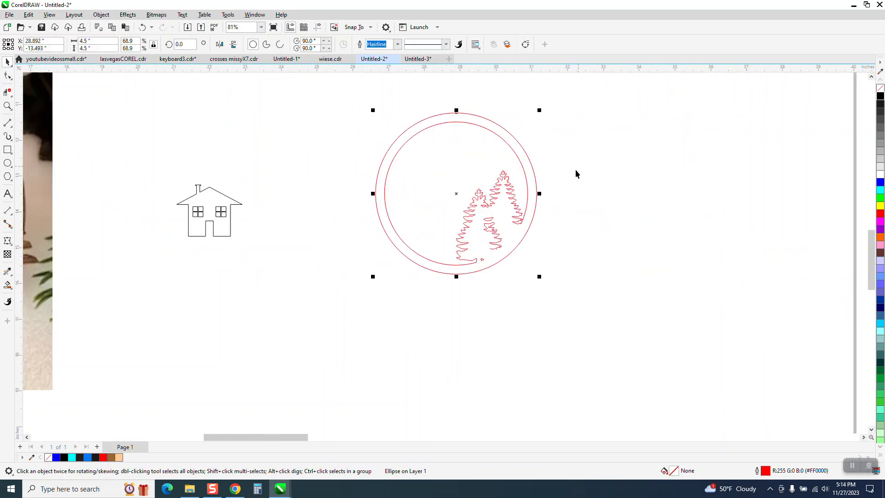
left_click(7, 285)
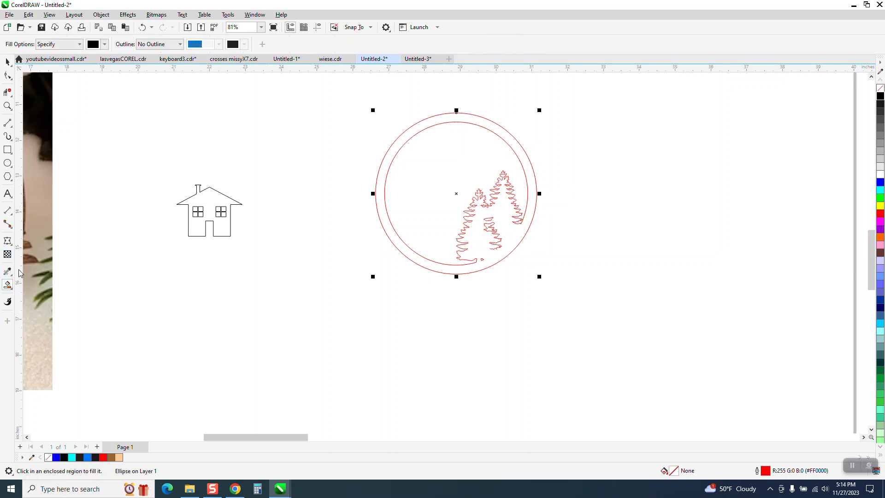
left_click(105, 44)
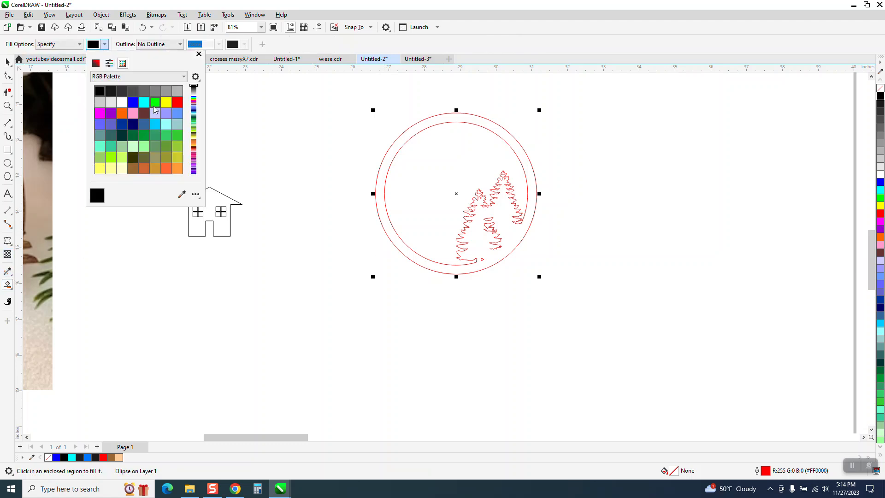
left_click(133, 168)
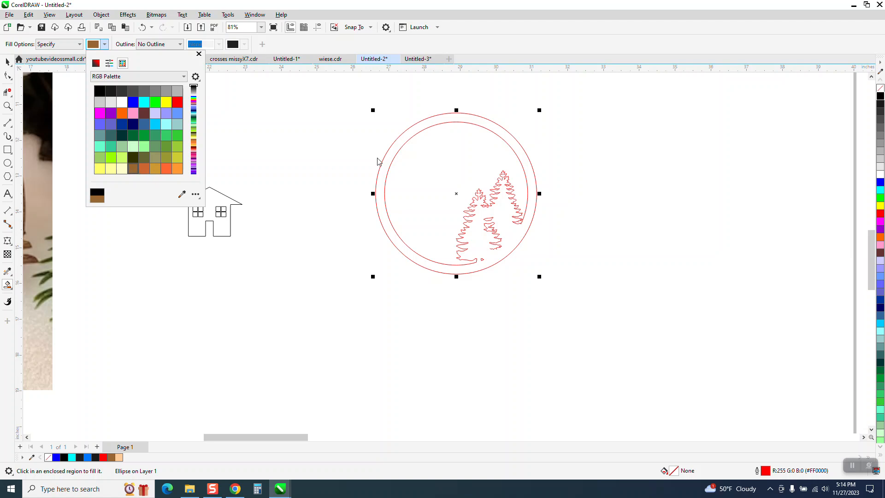
left_click(496, 207)
left_click(500, 204)
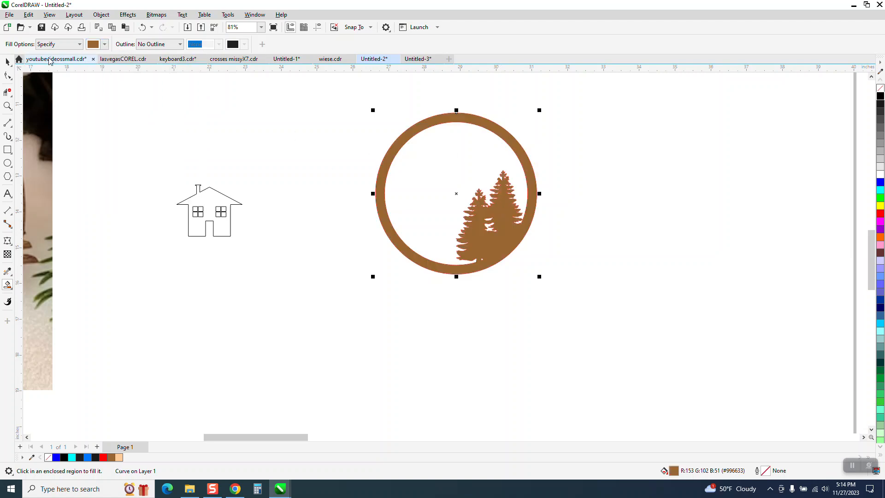
Move the brown fill aside, delete the red outline original, and put the fill back
left_click(8, 62)
left_click_drag(486, 217, 340, 356)
left_click_drag(363, 106, 578, 294)
key("Delete")
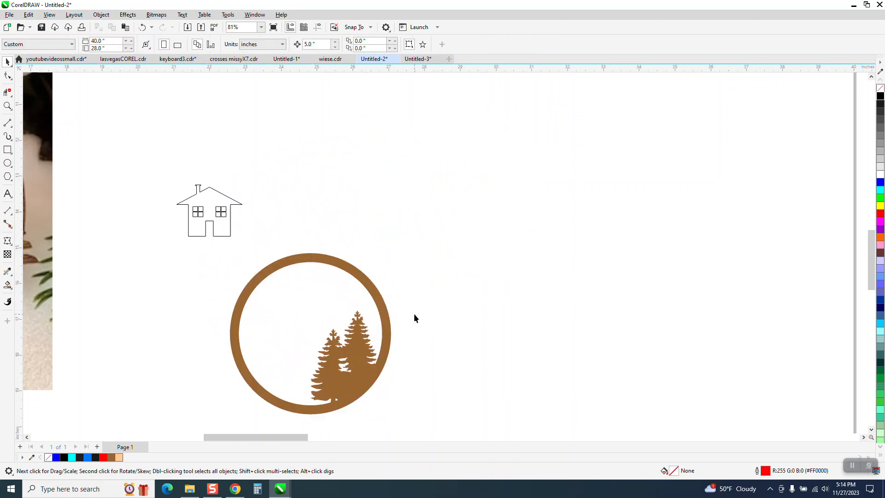
left_click_drag(383, 313, 407, 227)
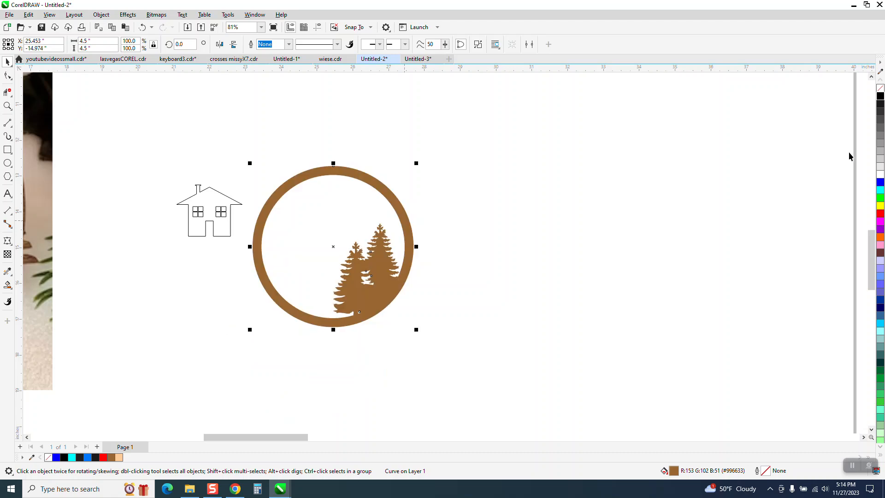
Give the shape no fill and a black outline, and drag a house copy into the ring
left_click(881, 92)
right_click(881, 96)
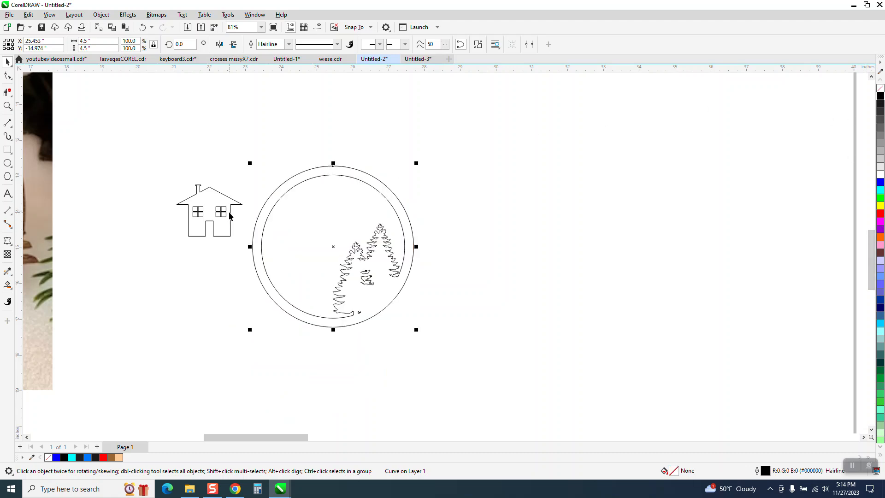
left_click_drag(231, 218, 323, 268)
Undo a trial tilt of the house, scale it to 75.2%, and zoom to compare with the photo
left_click(323, 266)
left_click_drag(338, 234, 329, 243)
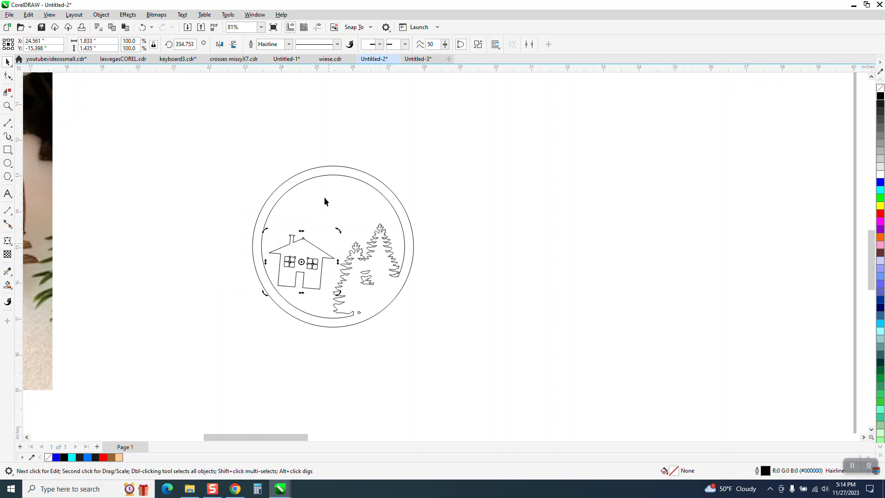
left_click(142, 27)
left_click(327, 247)
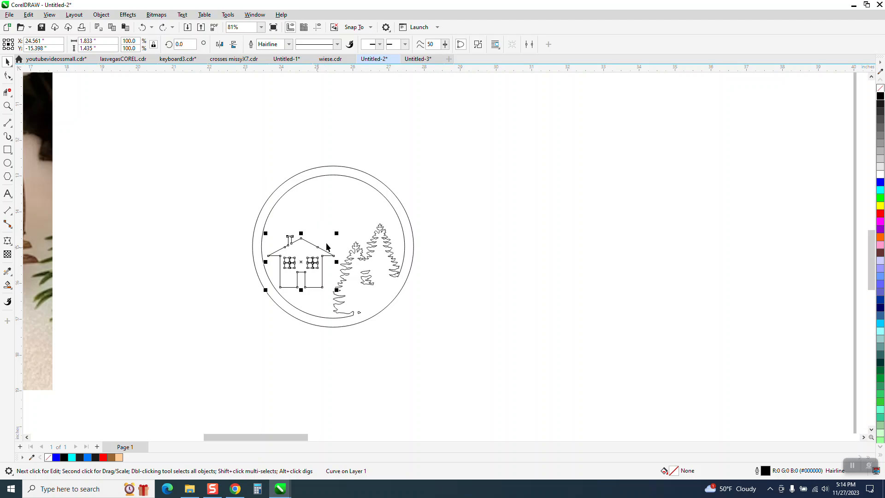
left_click_drag(336, 232, 310, 273)
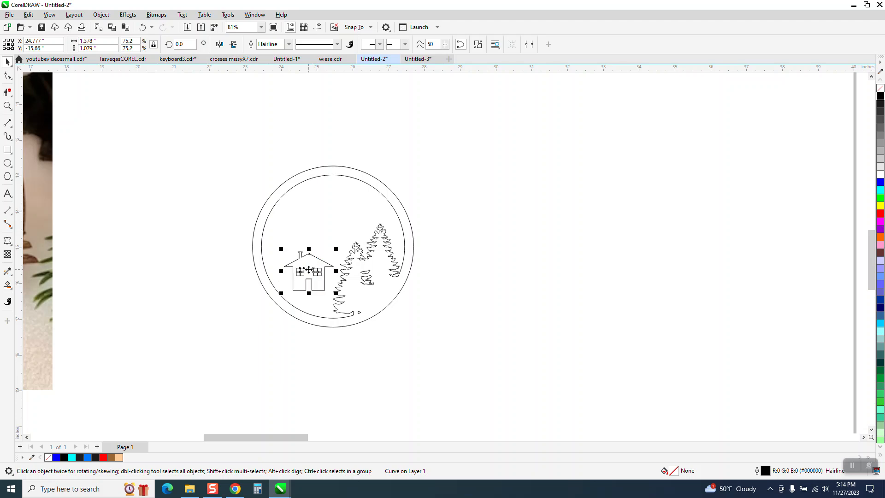
left_click(8, 104)
scroll(439, 289, "down", 2)
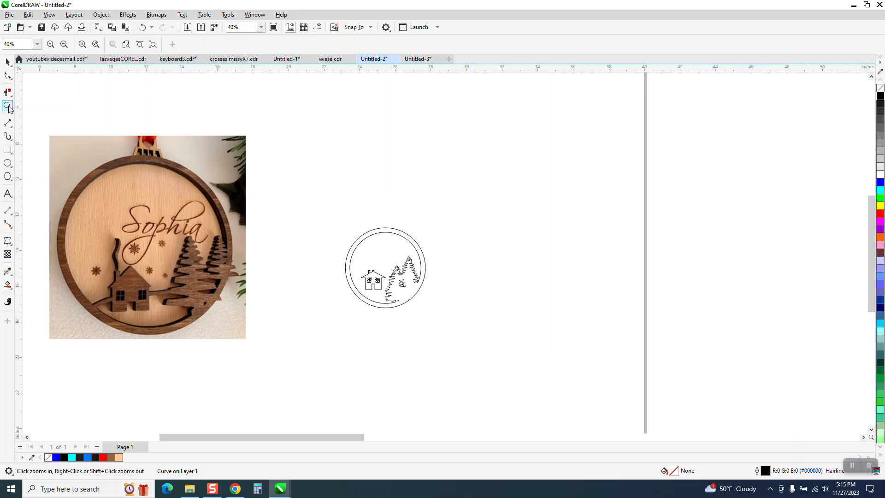
left_click_drag(332, 243, 635, 355)
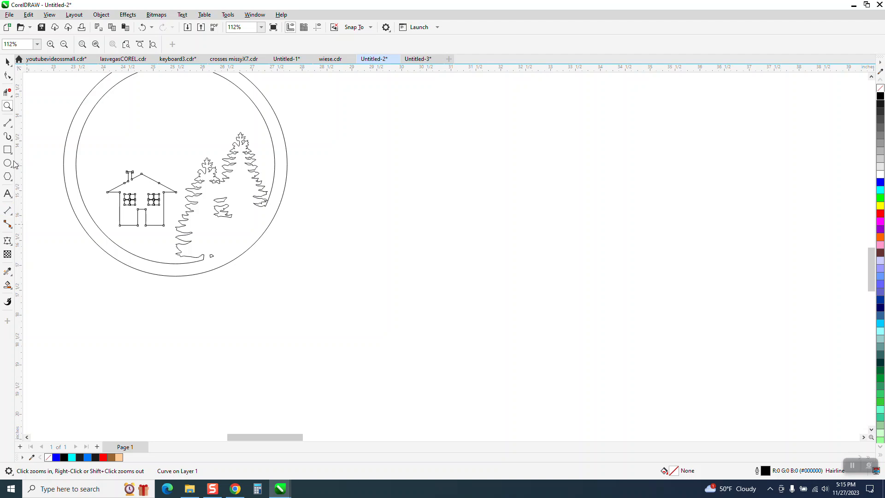
Draw a freehand ground line across the ring through the house with a 0.031 in outline
left_click(9, 124)
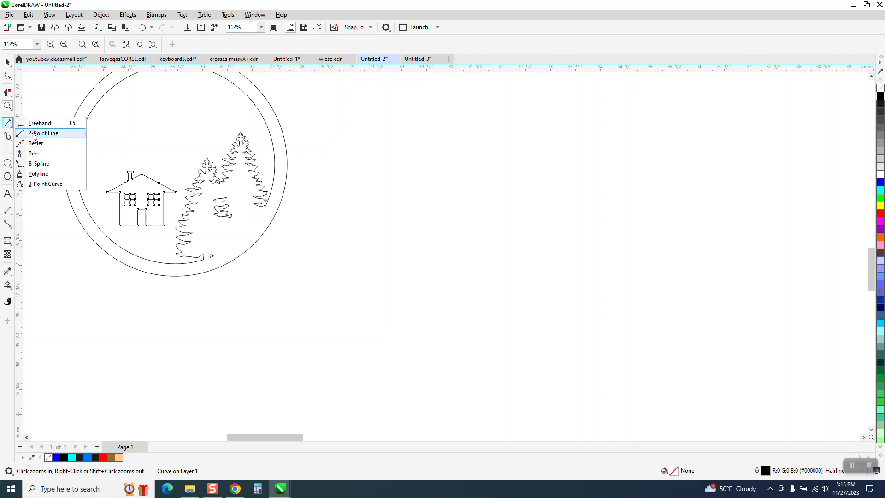
left_click(39, 123)
left_click_drag(82, 223, 192, 213)
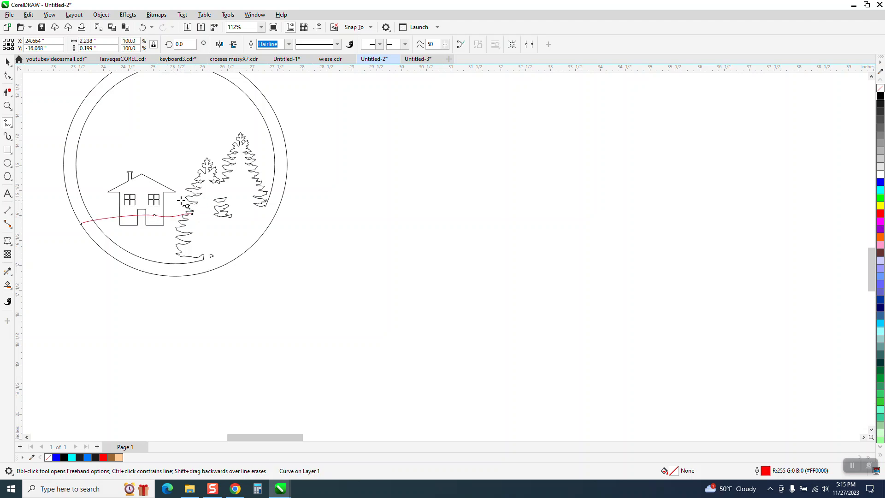
left_click(289, 44)
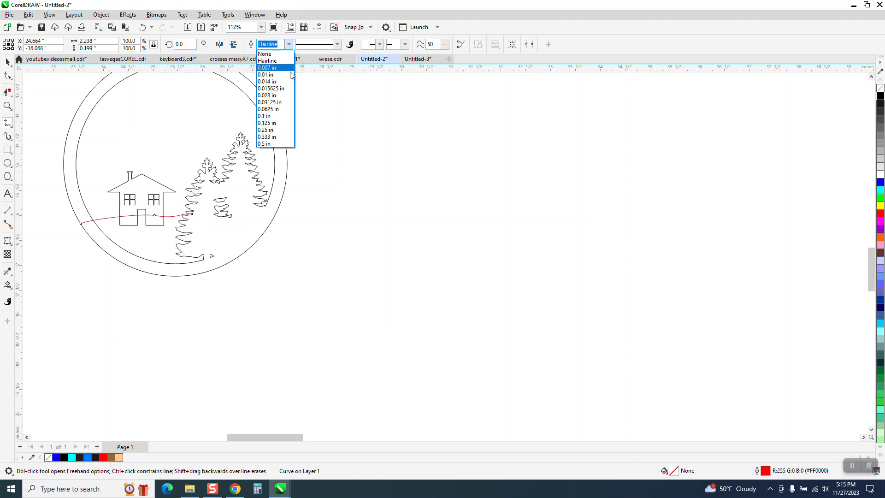
left_click(278, 95)
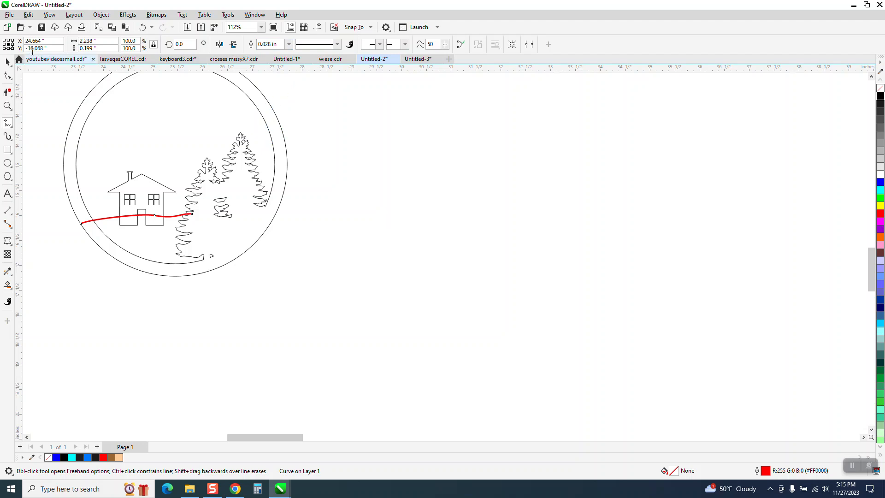
left_click(289, 45)
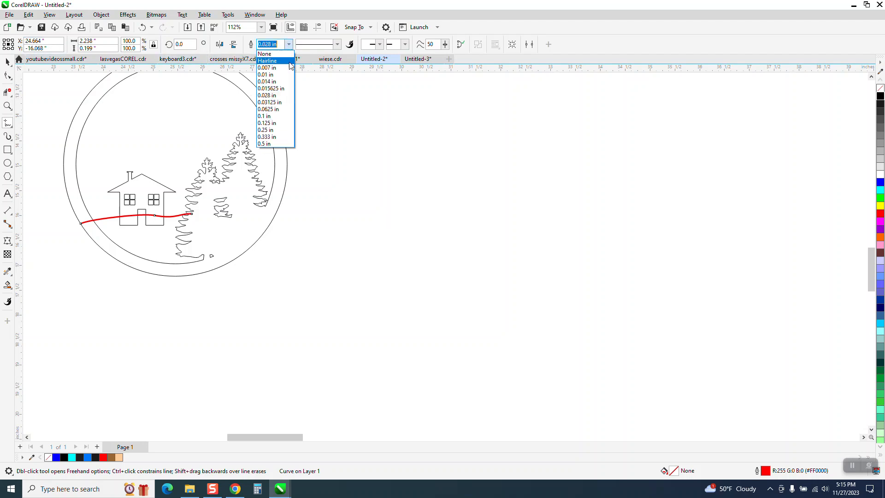
left_click(277, 102)
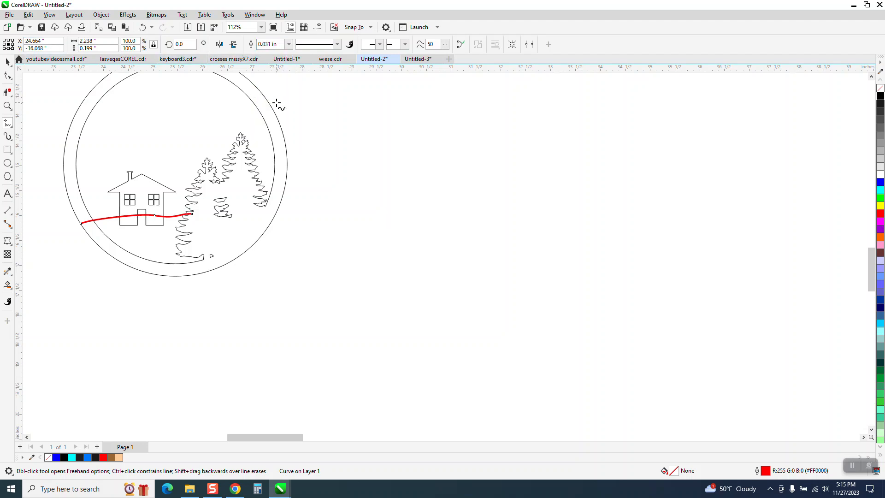
Convert the ground line's outline to an object with no fill and a black outline
left_click(101, 15)
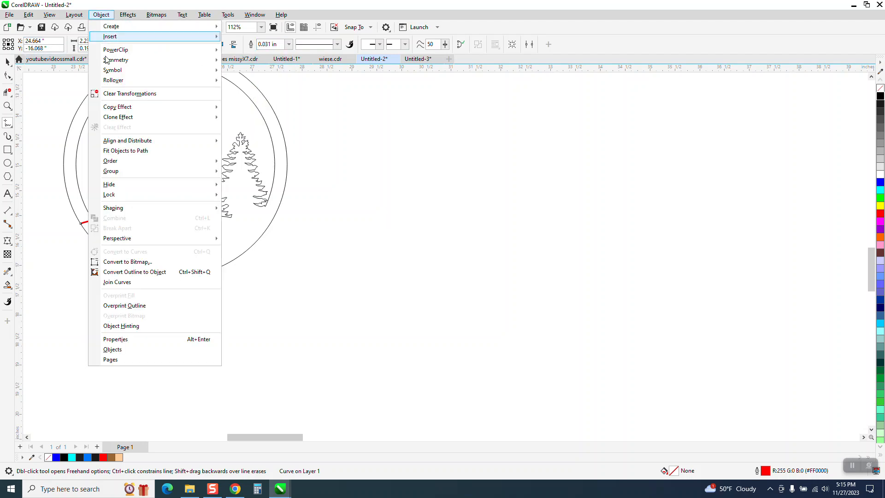
left_click(137, 272)
left_click(880, 88)
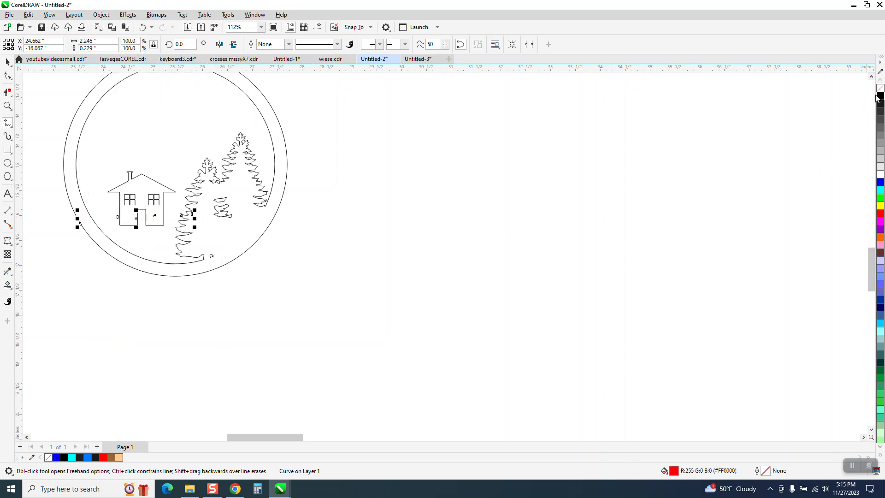
right_click(880, 96)
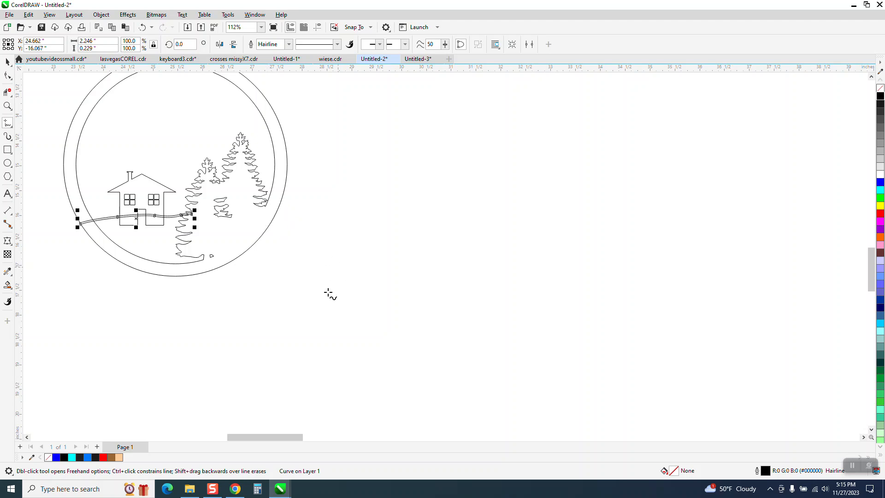
scroll(325, 276, "down", 1)
key("space")
left_click(91, 141)
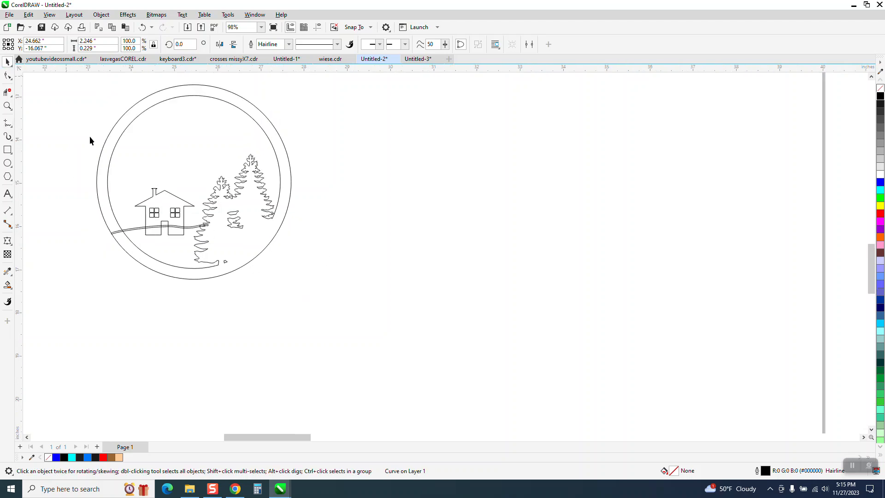
Select the whole ornament drawing and combine it into one curve with Ctrl+L
left_click_drag(368, 300, 368, 299)
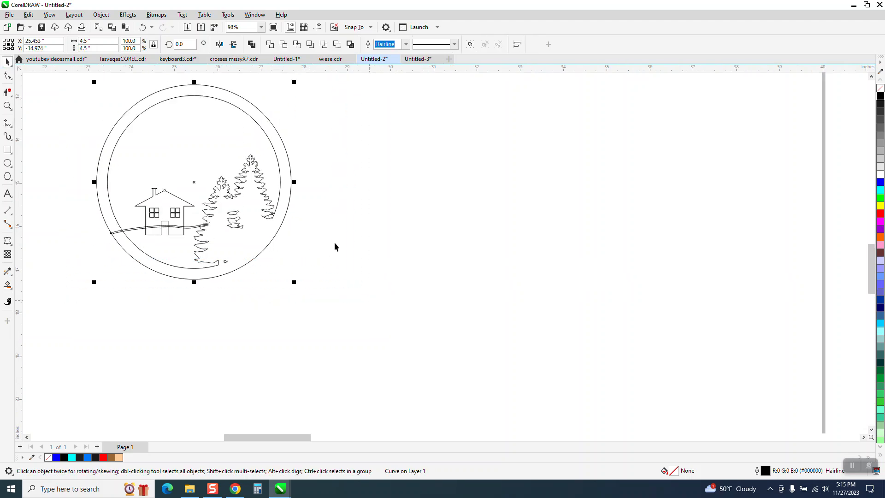
left_click(272, 45)
key("ctrl+l")
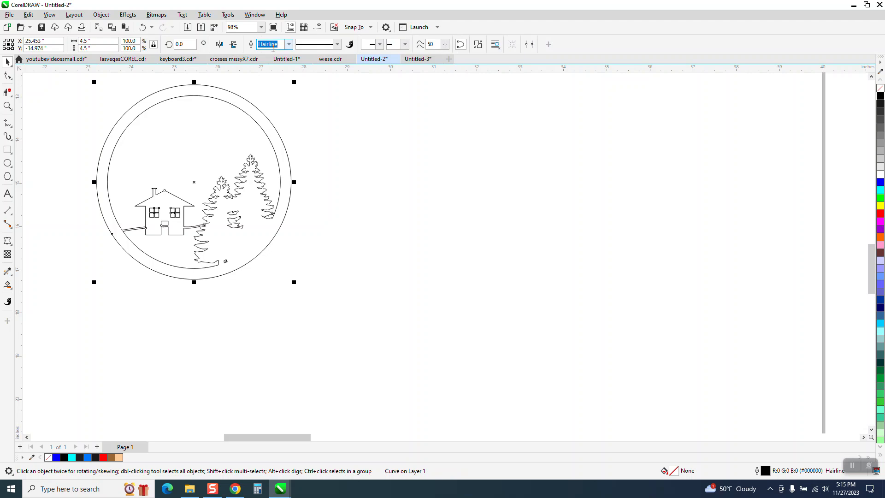
left_click(316, 218)
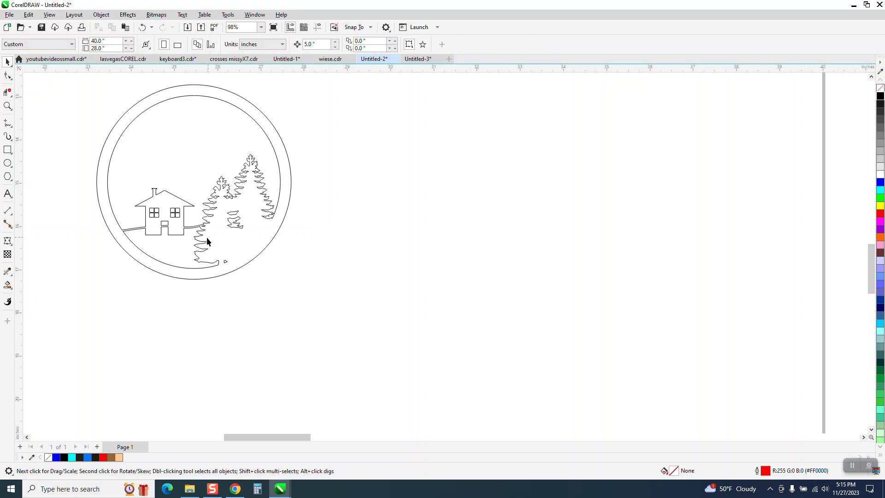
Smart Fill the ornament brown, move the fill 5 inches right, and delete the original drawing
left_click(8, 285)
left_click(186, 273)
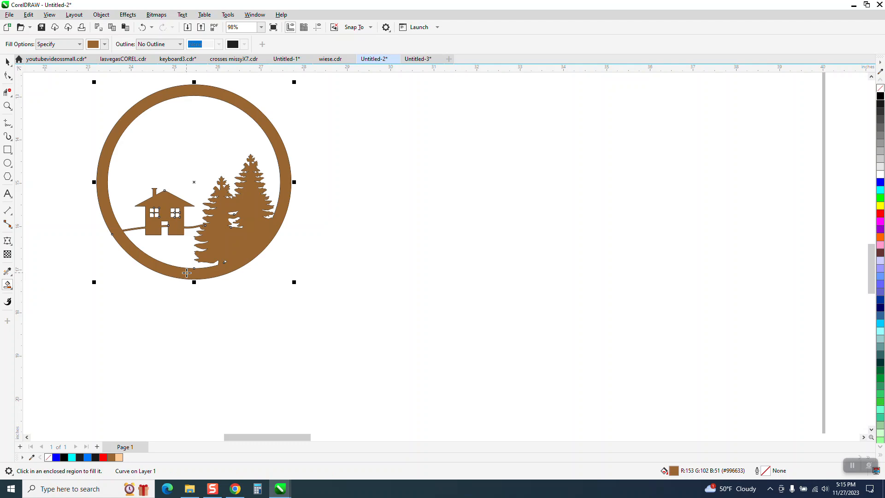
scroll(186, 272, "down", 2)
left_click(7, 61)
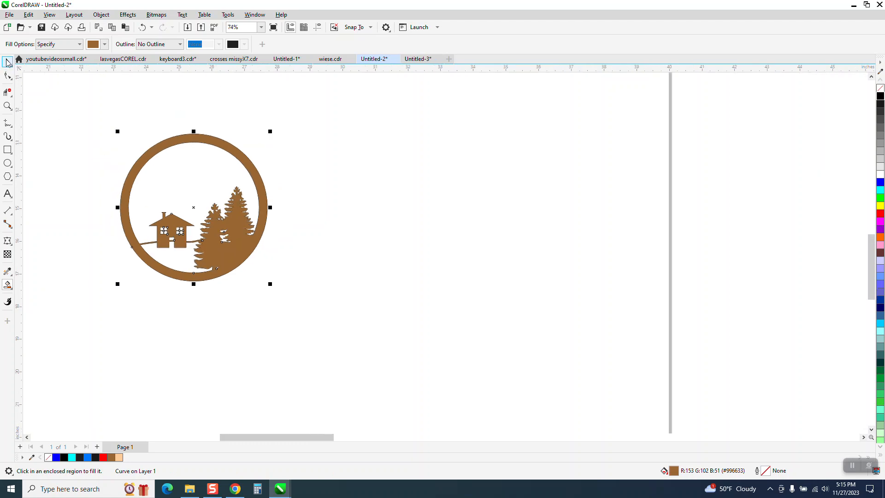
key("Right")
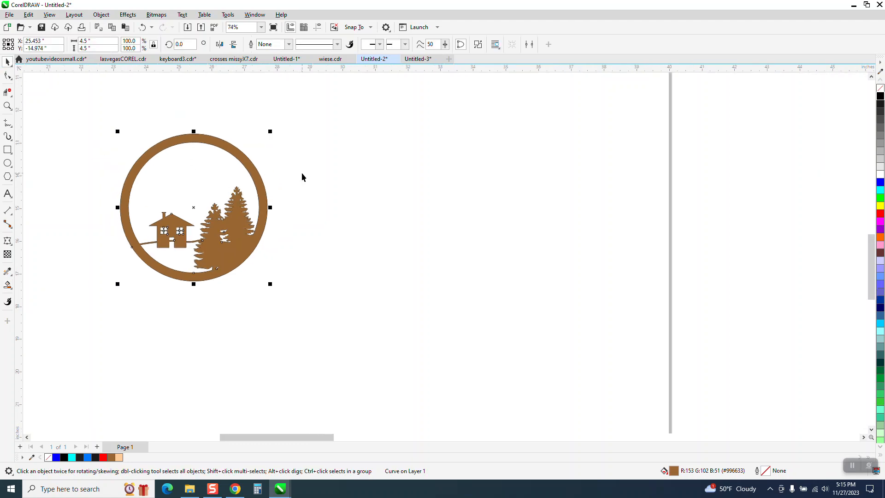
mouse_move(88, 116)
left_mouse_down()
mouse_move(148, 197)
mouse_move(278, 282)
left_mouse_up()
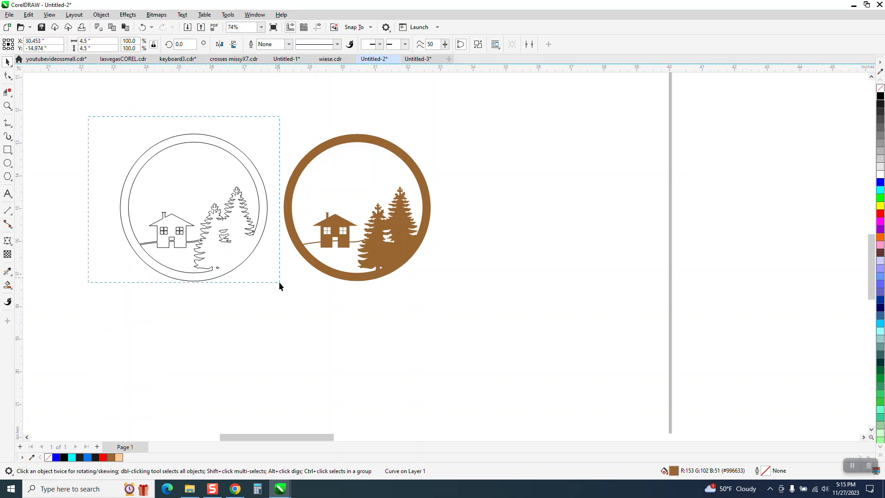
key("Delete")
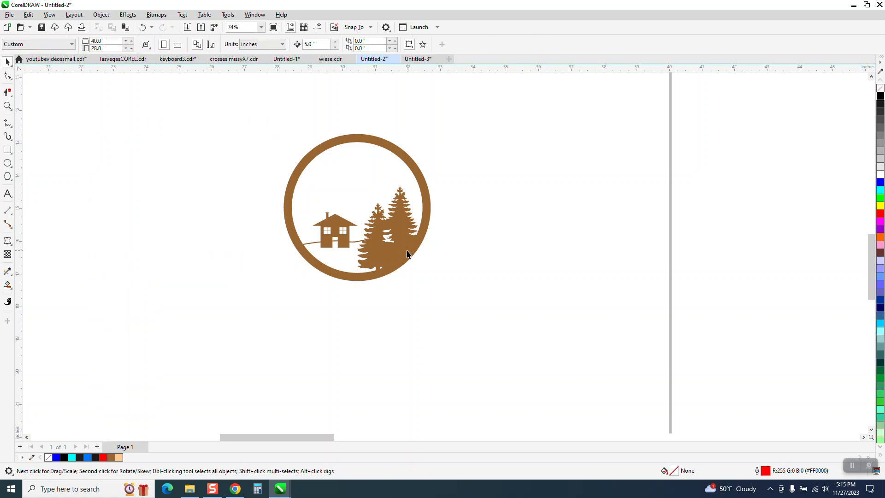
Set the filled design to no fill with a black hairline outline and move it back left
left_click(430, 210)
left_click(881, 88)
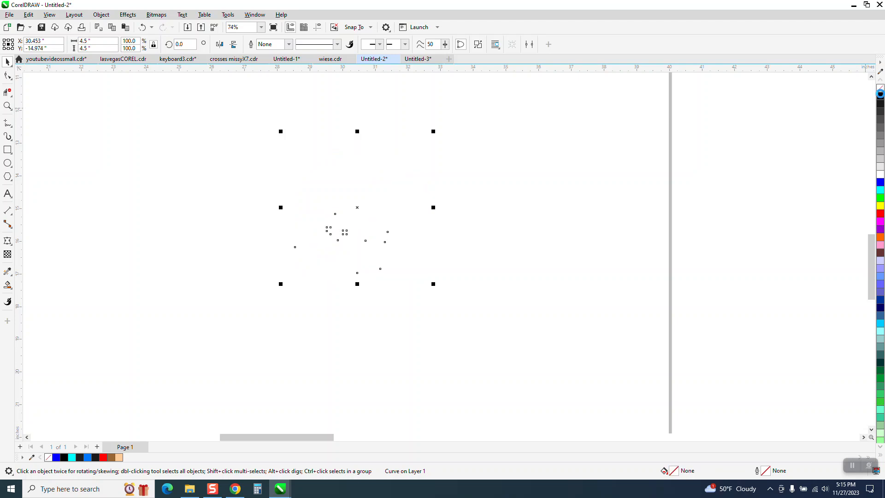
right_click(880, 95)
left_click_drag(402, 223, 233, 228)
scroll(353, 214, "down", 1)
scroll(354, 219, "down", 2)
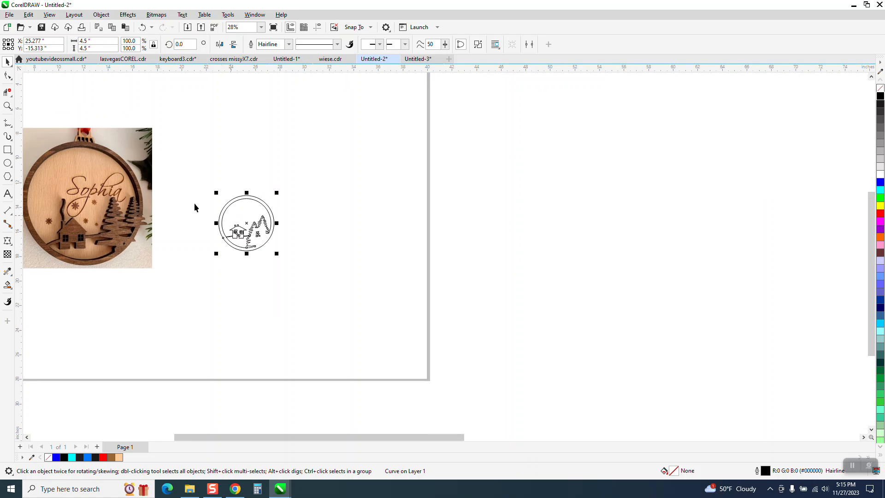
Zoom in on the reference photo's hanger tab and the circle drawing to check them
left_click(7, 106)
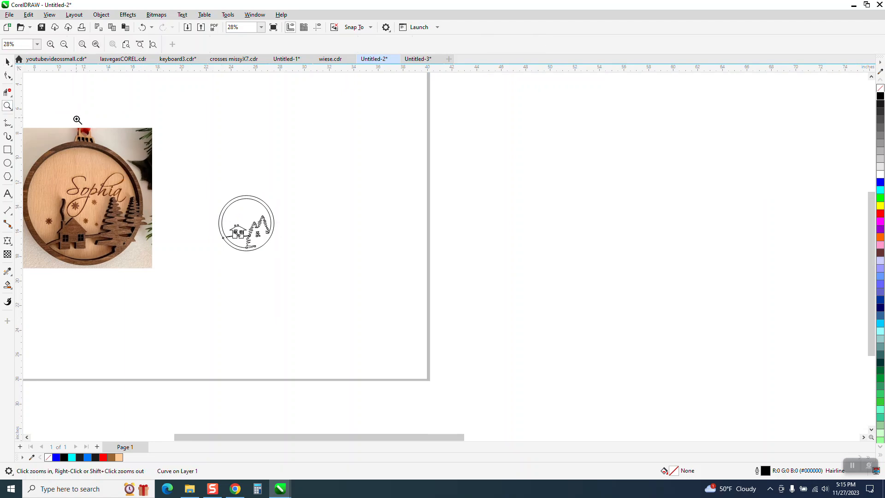
left_click_drag(77, 119, 118, 156)
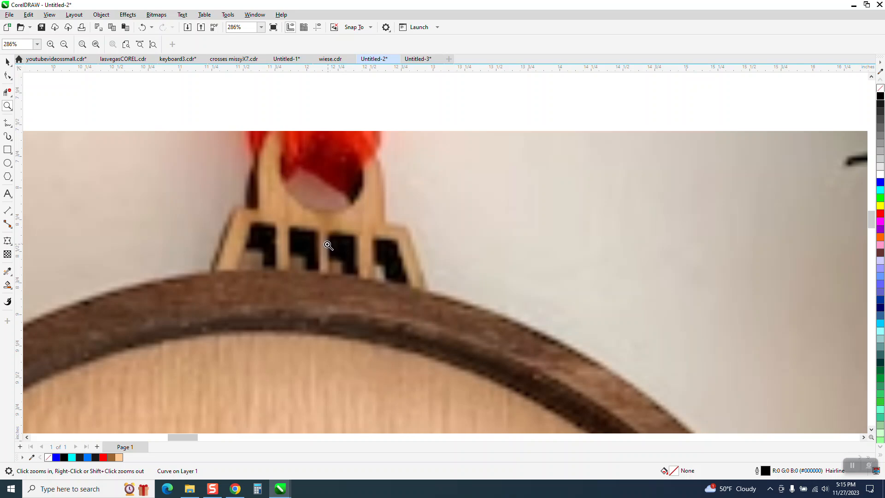
scroll(328, 245, "down", 4)
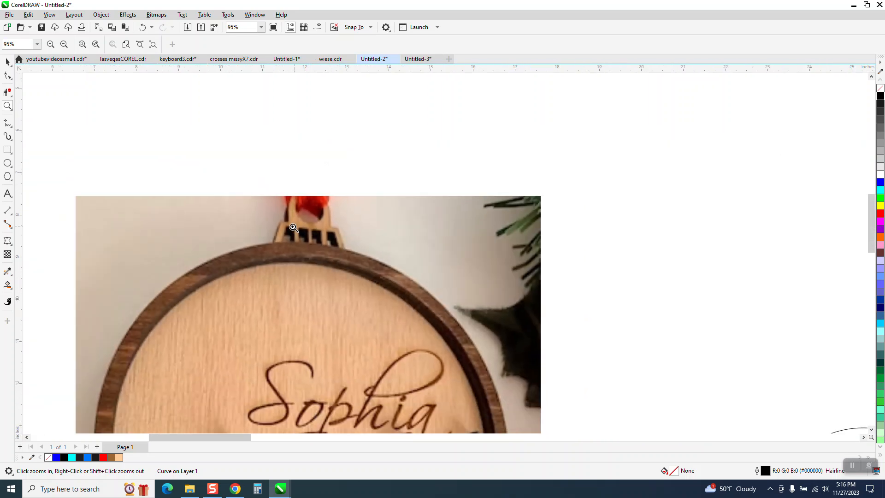
scroll(293, 227, "down", 5)
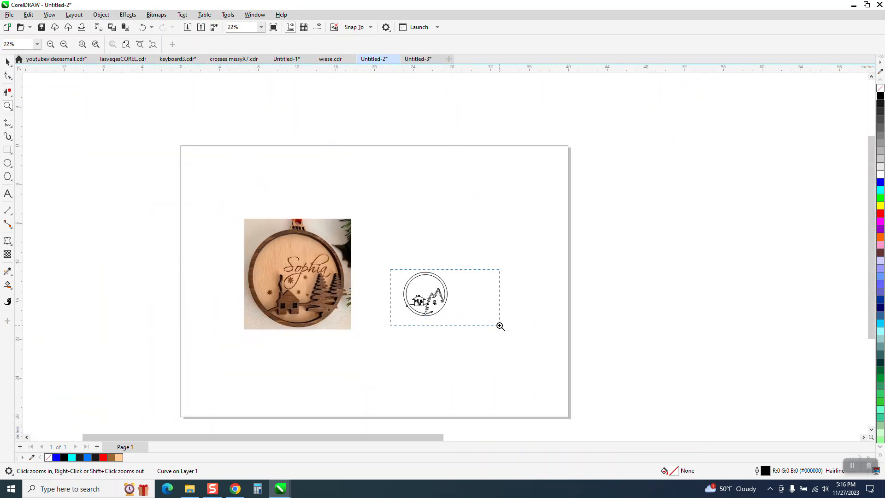
left_click_drag(500, 326, 500, 326)
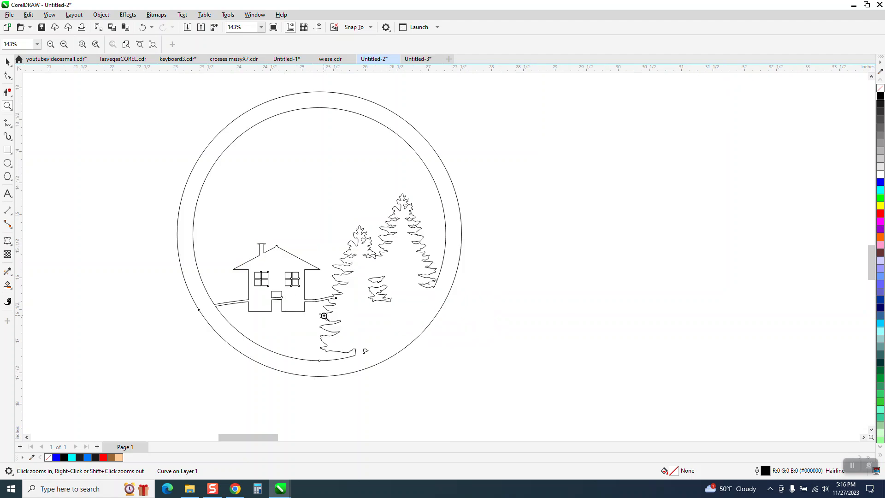
double_click(8, 62)
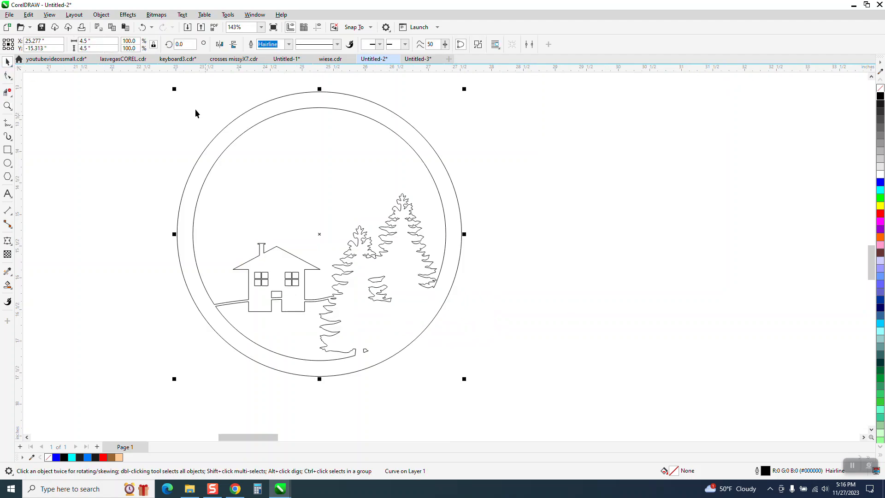
left_click(137, 94)
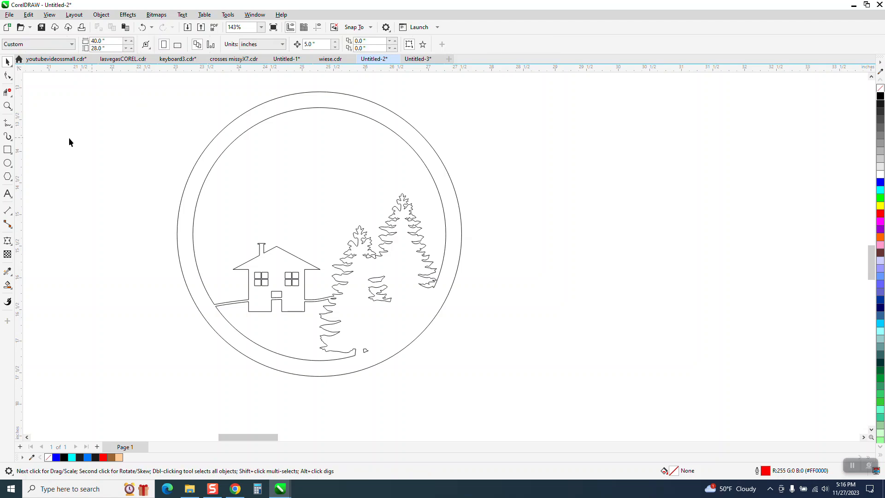
Draw a circle, size it to 4.5 inches, and centre it on the page
left_click(8, 163)
left_click_drag(736, 151, 469, 418)
left_click(101, 40)
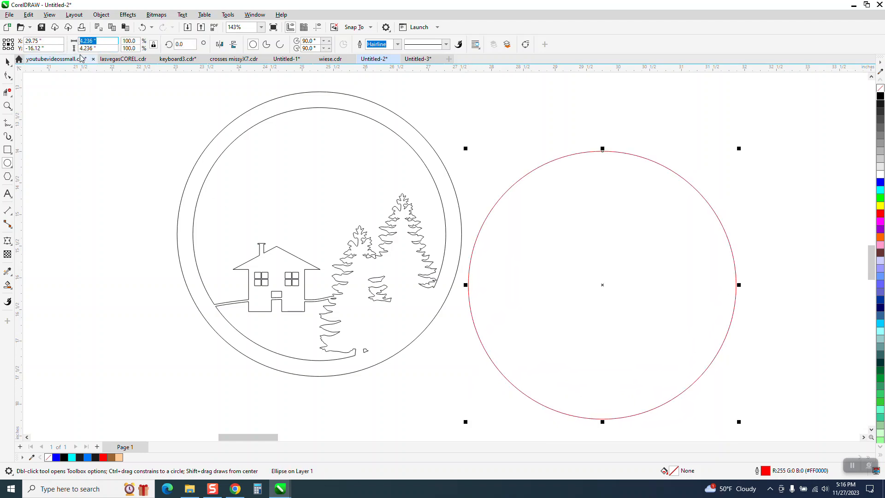
type("1")
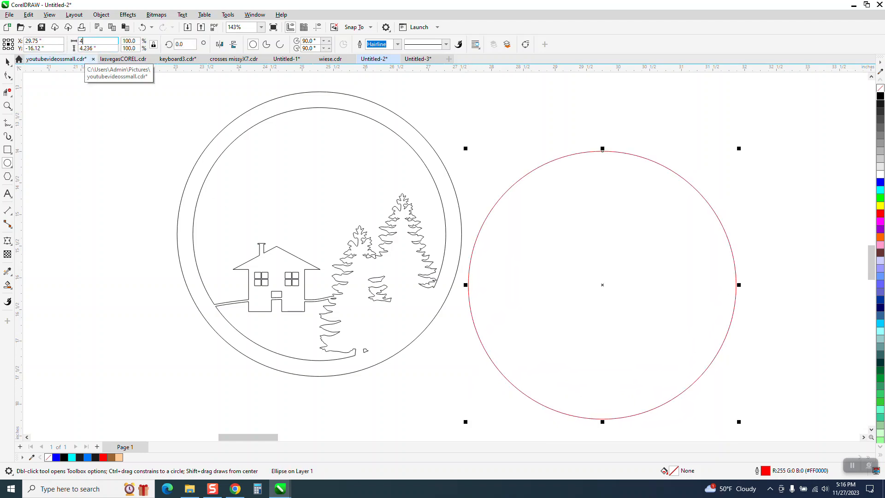
key("Return")
key("p")
scroll(364, 168, "down", 5)
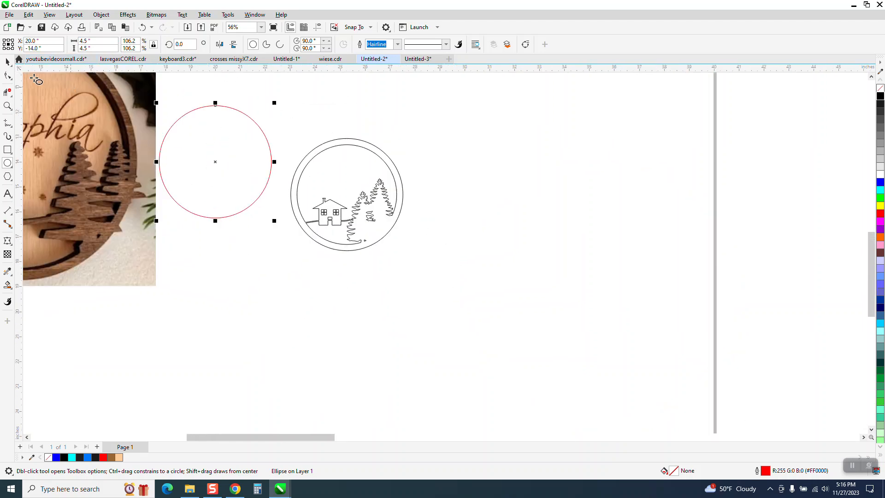
Centre the ornament design on the page, then nudge it 5 inches right of the circle
left_click(8, 62)
left_click(354, 146)
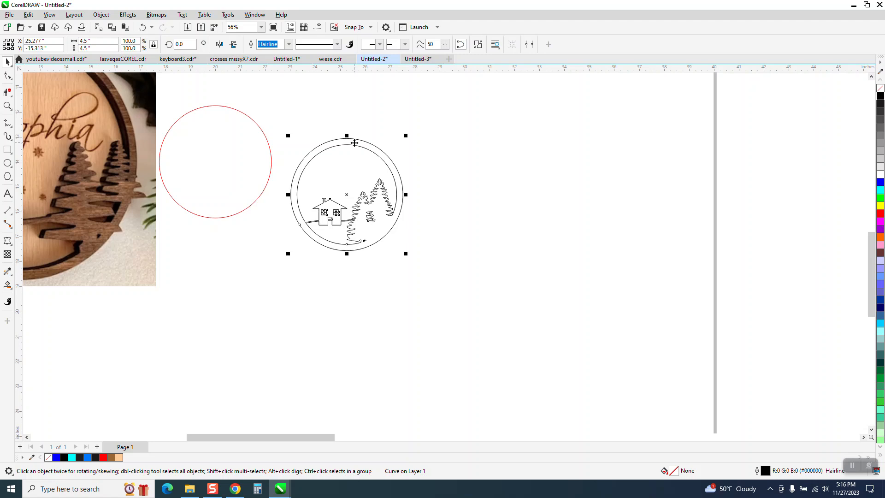
key("p")
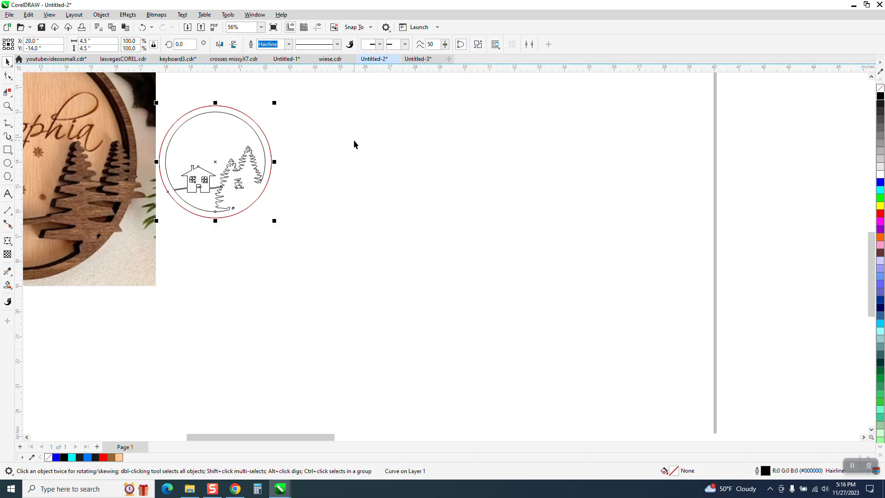
left_click(351, 145)
left_click(245, 164)
key("Right")
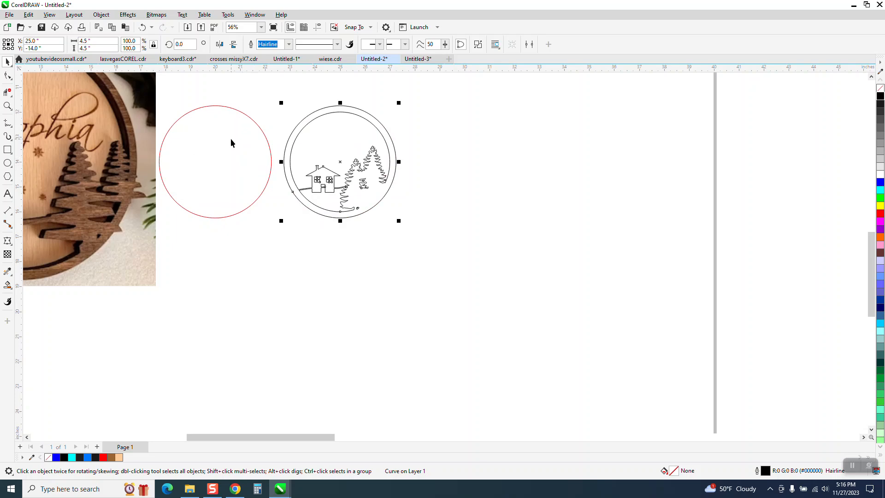
left_click(8, 105)
left_click_drag(144, 94, 388, 227)
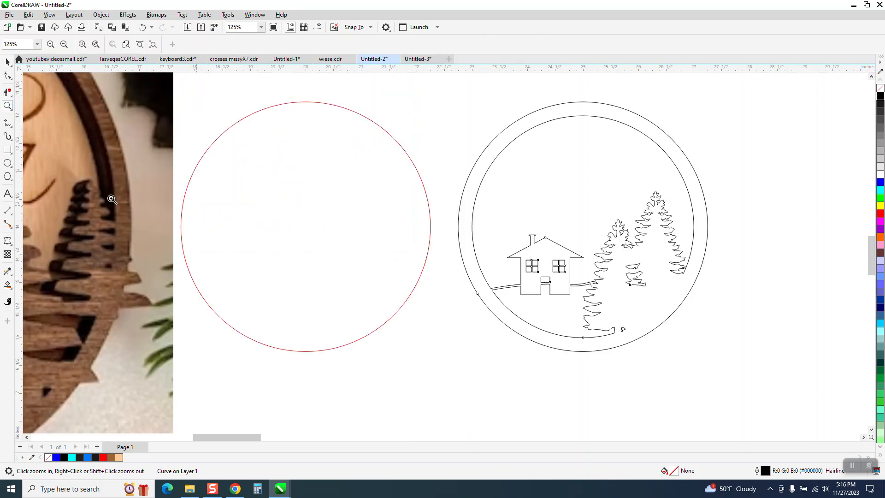
Draw a small rectangle, centre it, and move it onto the top of the red circle
left_click(10, 154)
left_click(28, 153)
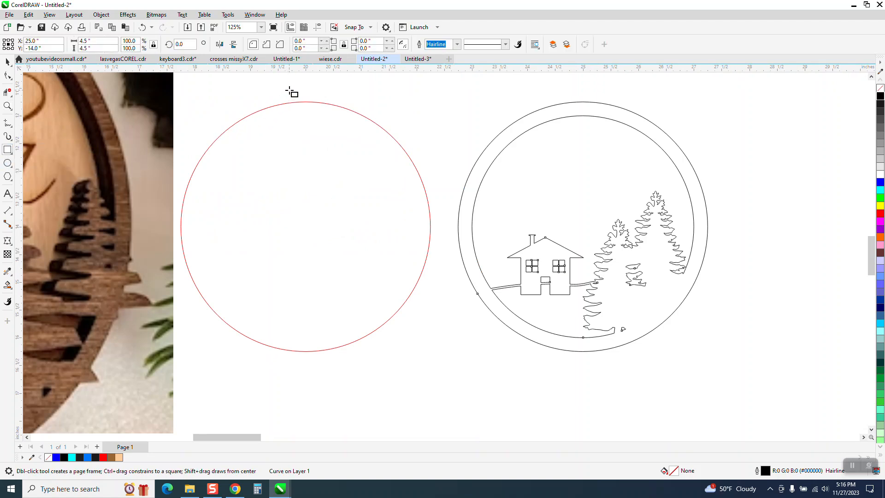
left_click_drag(281, 85, 326, 108)
key("p")
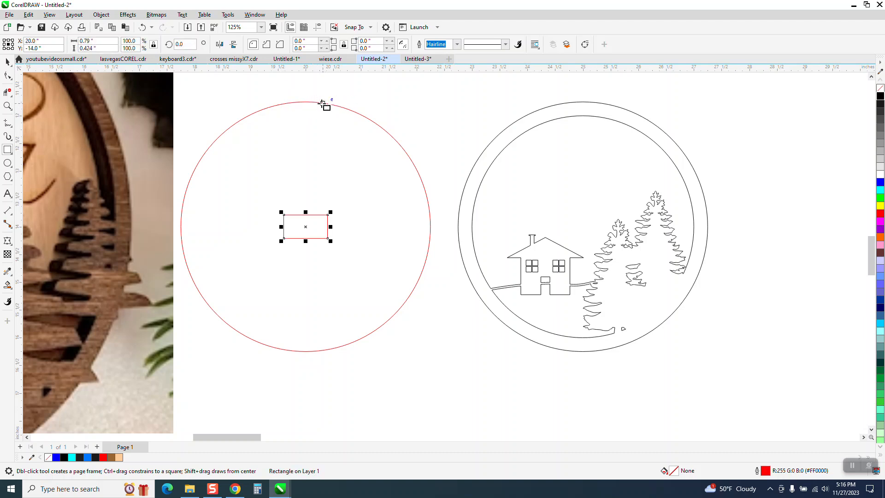
left_click(9, 63)
left_click_drag(302, 229, 311, 101)
Zoom to compare the reference photo's hanger tab with the rectangle atop the circle
left_click(8, 106)
right_click(286, 241)
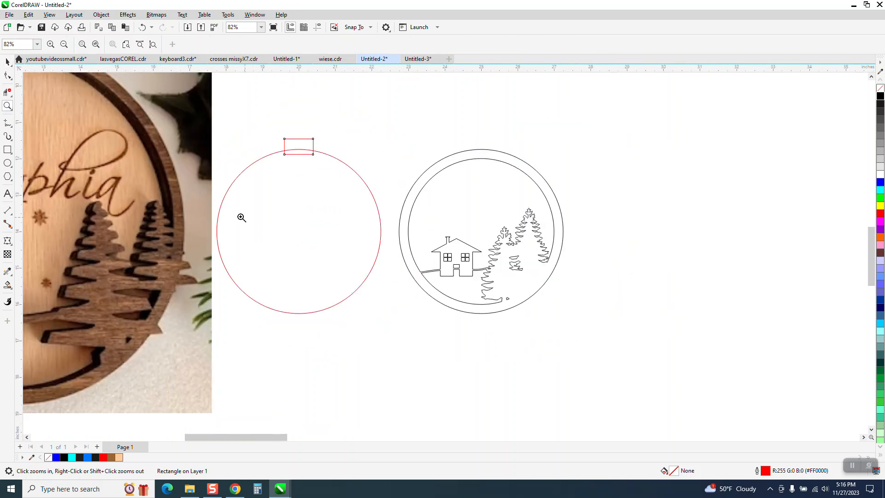
scroll(187, 192, "down", 2)
left_click_drag(111, 115, 132, 149)
scroll(131, 148, "down", 3)
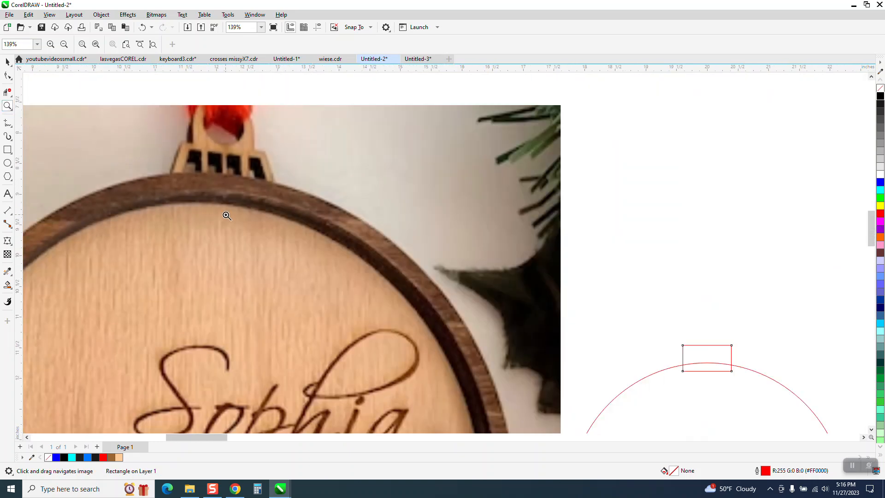
scroll(332, 227, "down", 3)
left_click_drag(459, 259, 532, 316)
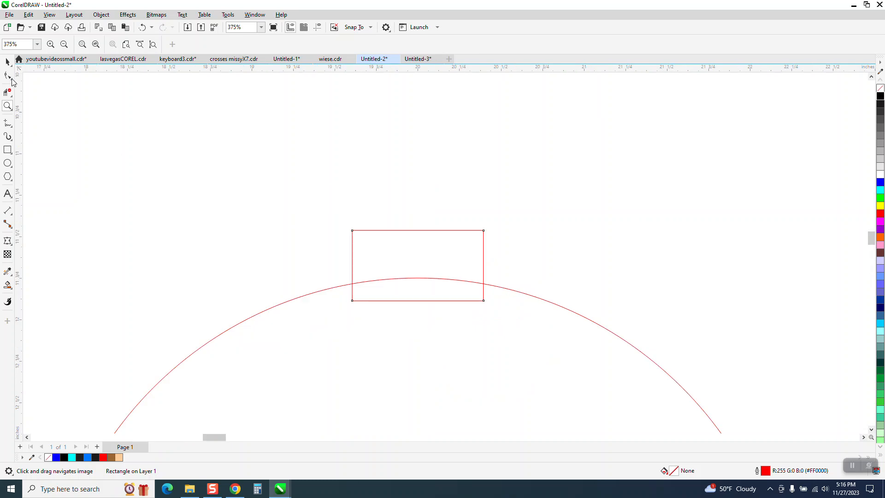
left_click(8, 62)
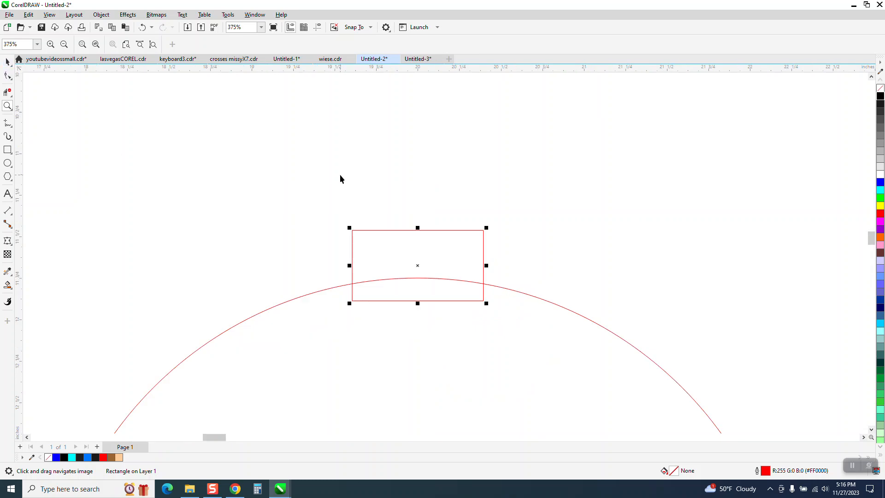
Convert the rectangle to curves and spread its bottom nodes apart into a trapezoid
left_click(101, 15)
left_click(125, 252)
key("F10")
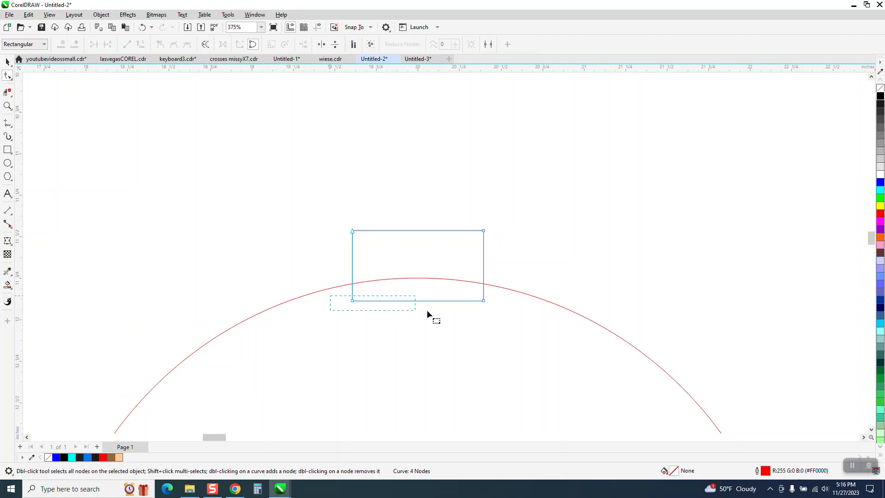
left_click_drag(503, 312, 504, 310)
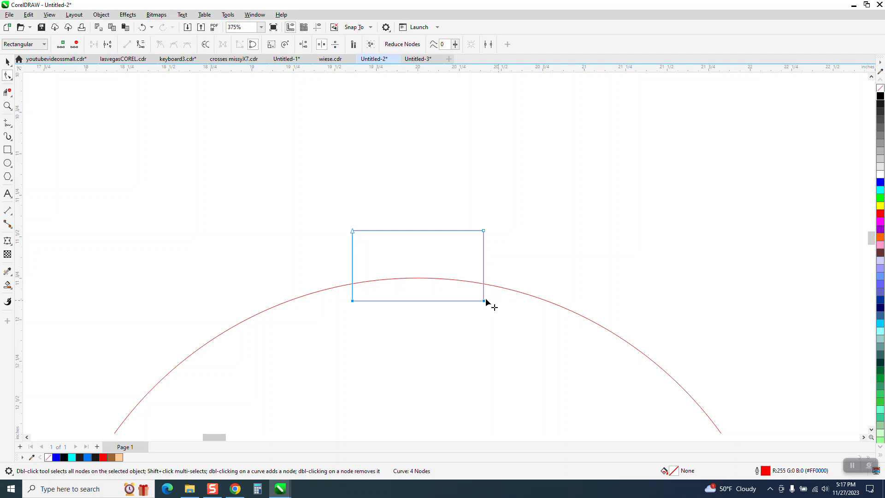
left_click_drag(484, 302, 498, 302)
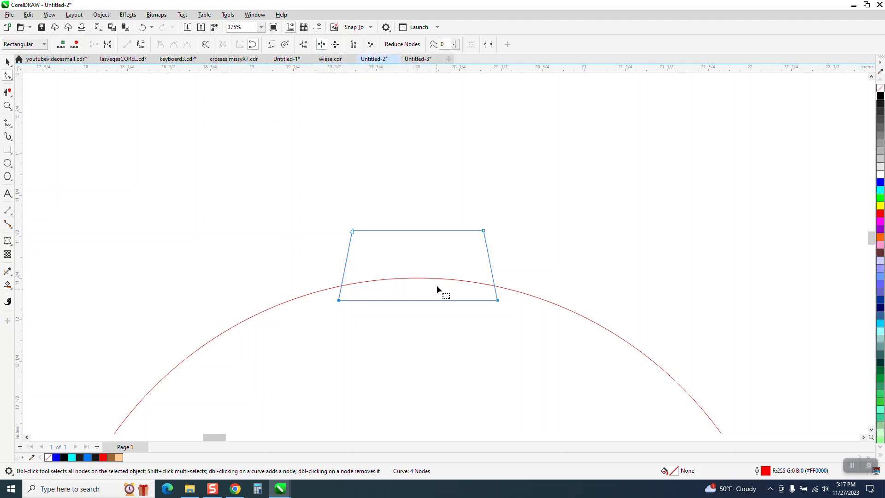
Delete the circle's arc segment inside the trapezoid tab with Virtual Segment Delete
left_click(7, 92)
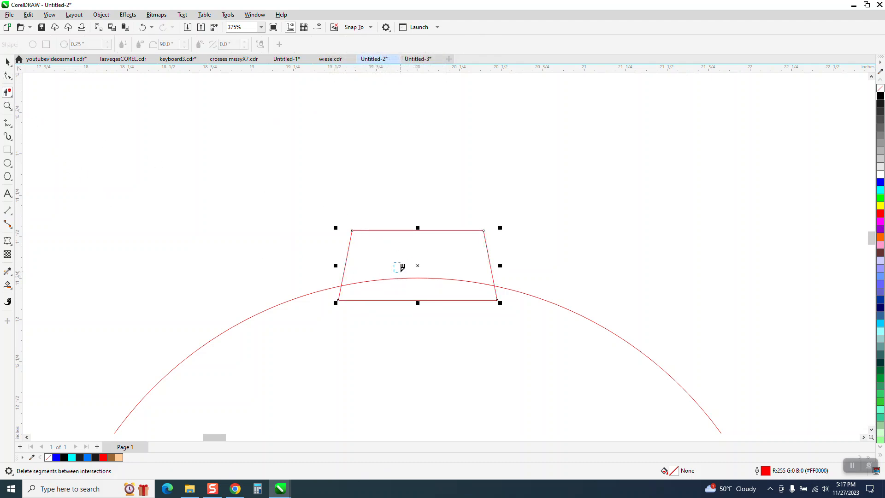
left_click(407, 279)
scroll(410, 277, "down", 1)
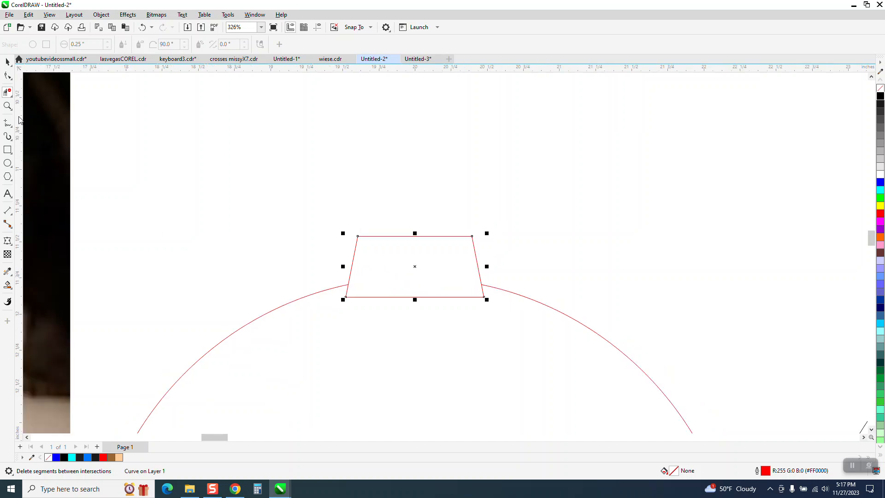
left_click(9, 64)
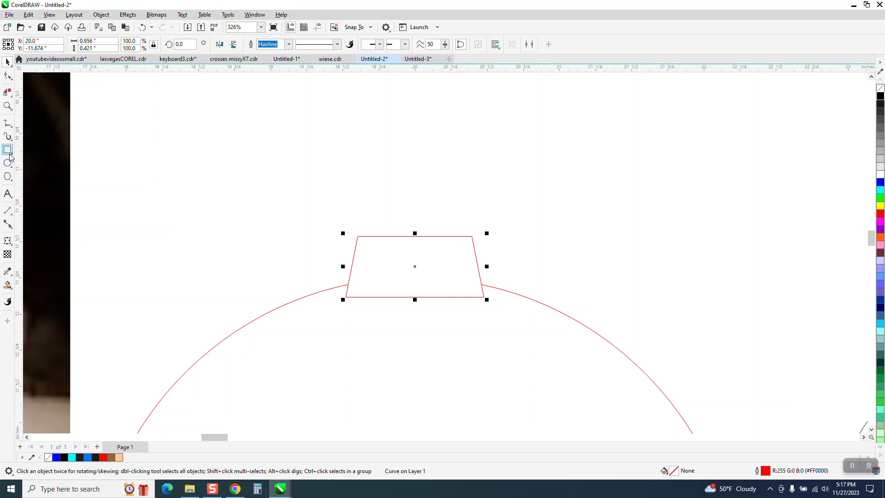
Draw a 2-point line along the trapezoid's left side and stretch it past the top
left_click(15, 130)
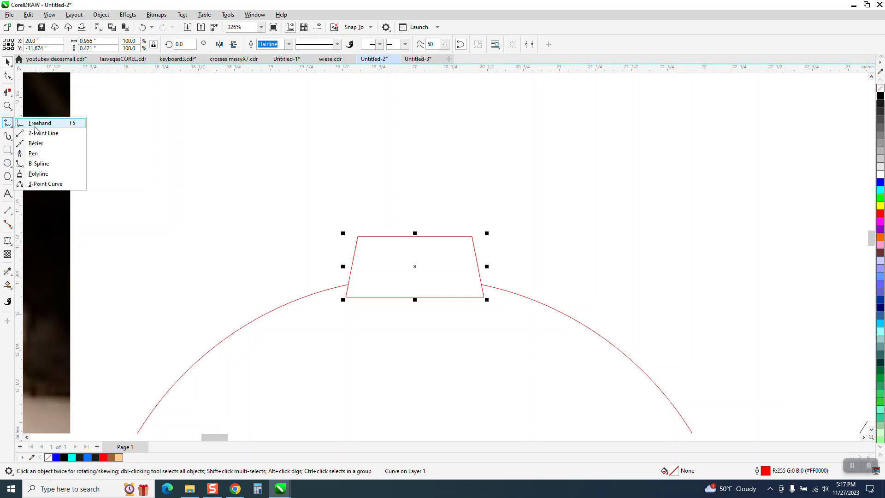
left_click(34, 128)
left_click_drag(358, 236, 346, 297)
left_click(8, 62)
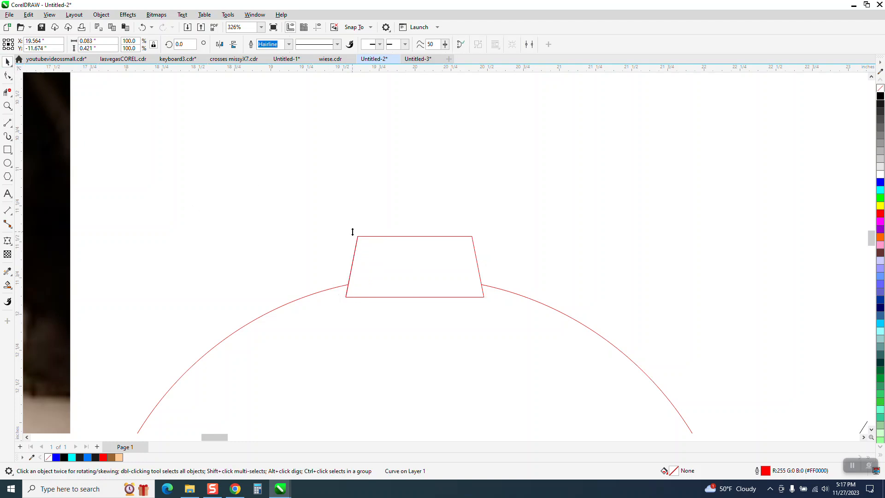
left_click_drag(352, 232, 349, 215)
Zoom in on the tab, then shift and rotate the line to match the left side's slant
left_click(7, 105)
left_click_drag(282, 192, 527, 372)
left_click(9, 64)
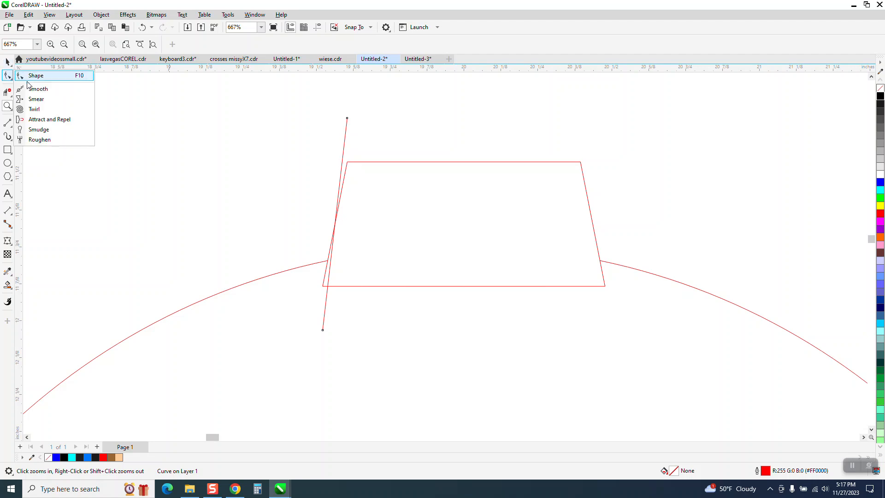
left_click(6, 62)
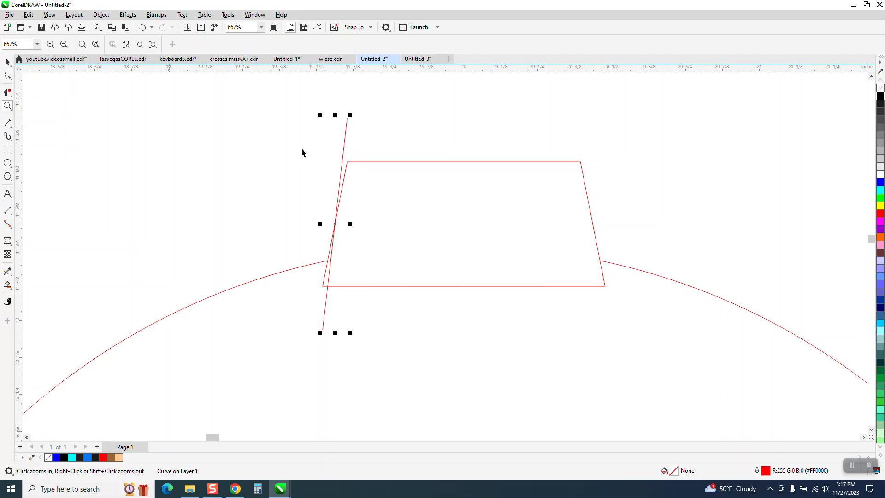
left_click_drag(342, 161, 347, 162)
left_click(346, 162)
left_click_drag(339, 224, 347, 162)
left_click_drag(329, 331, 314, 328)
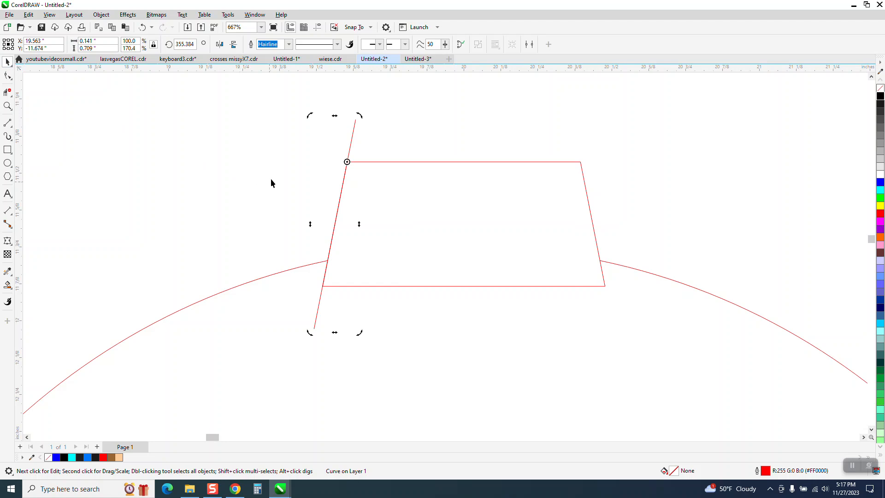
Set the nudge distance to 0.05" and duplicate the line 0.05" to the right
left_click(290, 175)
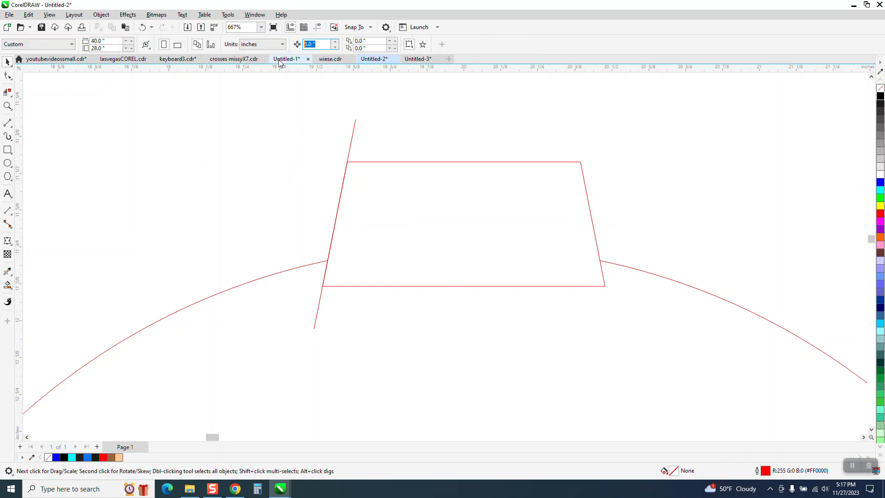
key("BackSpace")
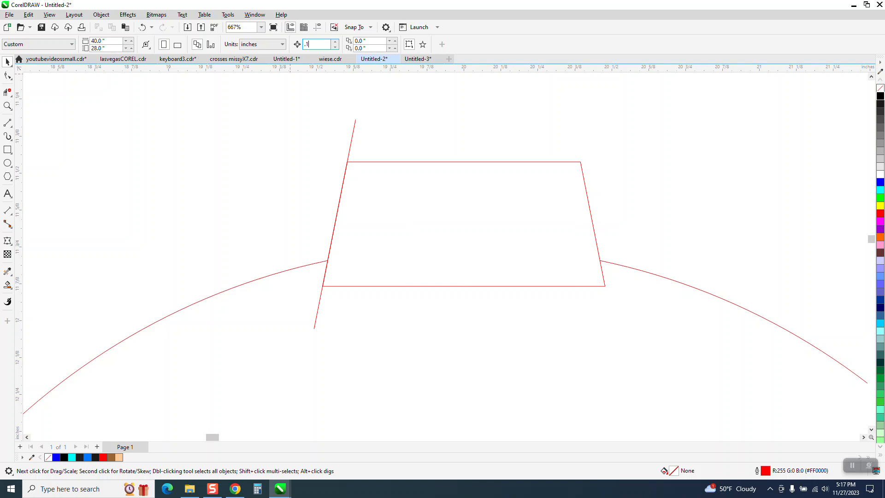
left_click(350, 148)
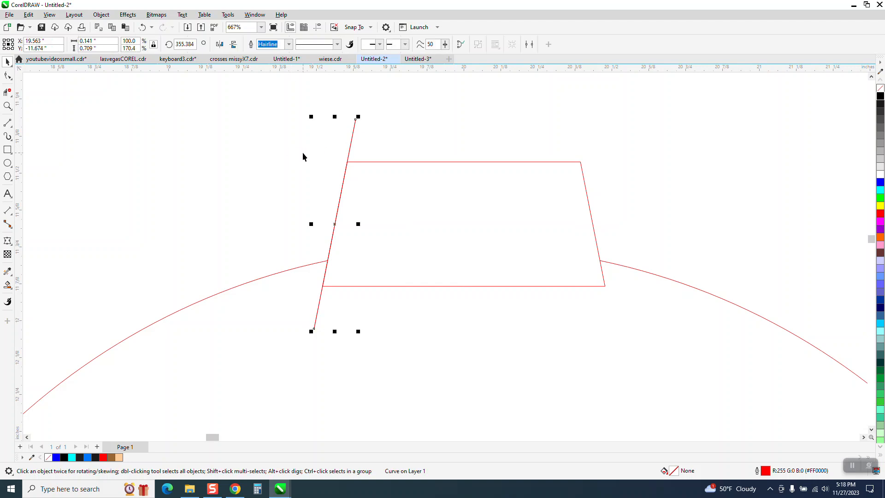
key("ctrl+d")
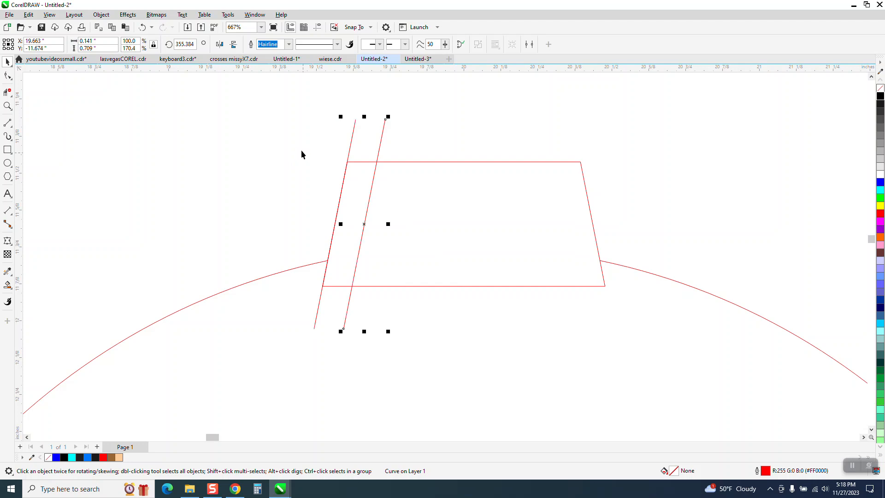
left_click(142, 27)
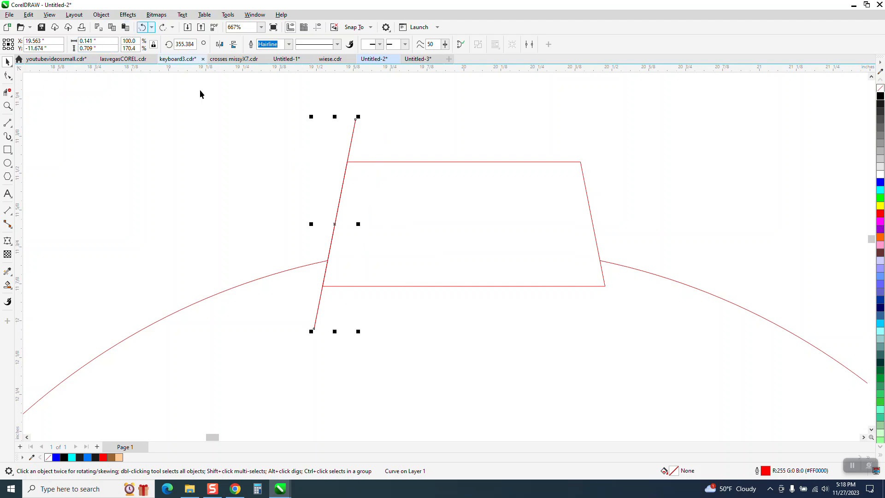
left_click(259, 84)
type(".05")
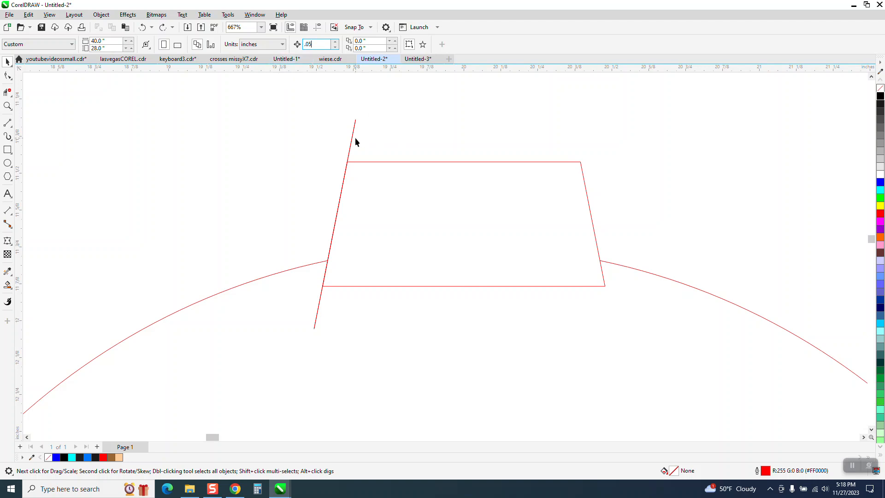
left_click(353, 136)
key("KP_Add")
key("Right")
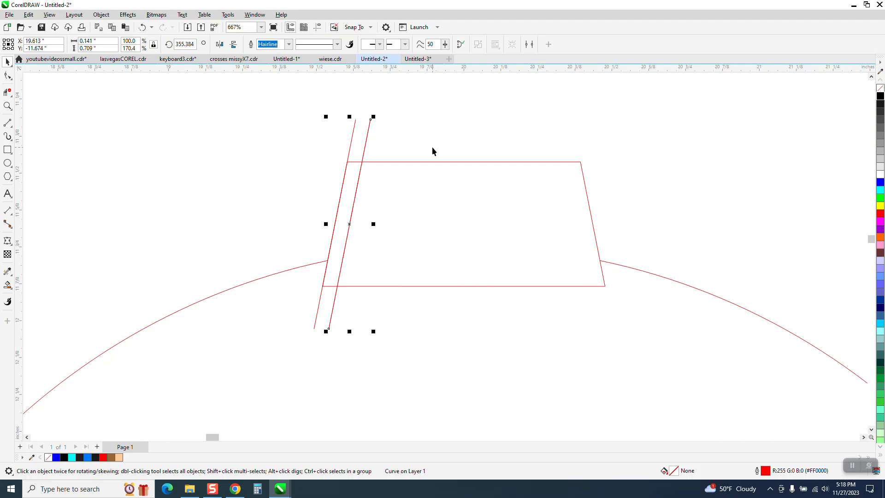
Mirror the copy onto the trapezoid's right side and delete the outer left line
left_click(219, 44)
left_click_drag(349, 218, 582, 229)
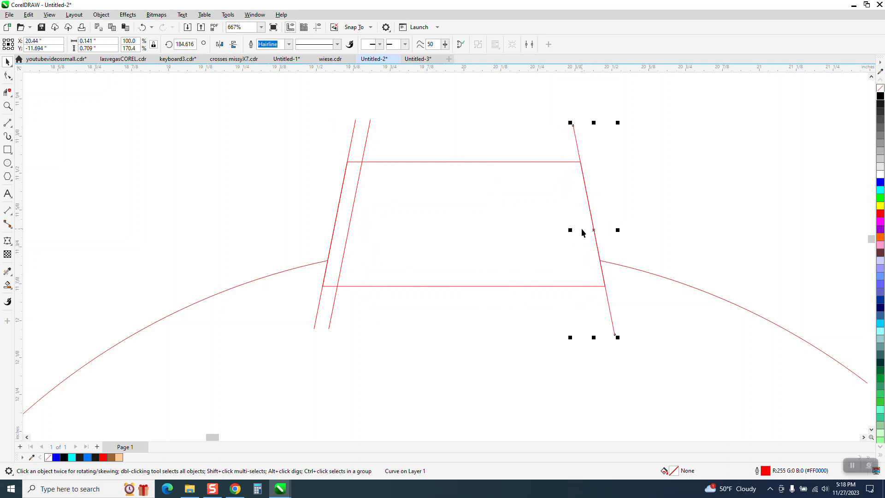
left_click(494, 131)
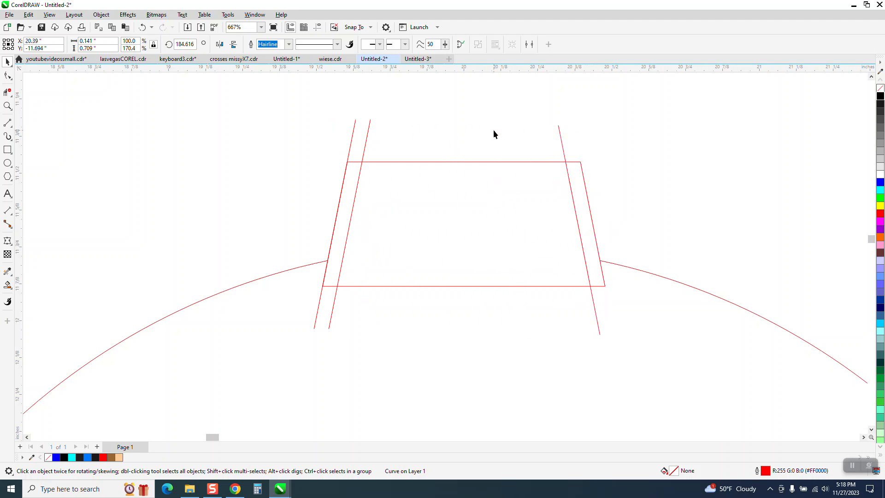
left_click(367, 140)
left_click(475, 136)
left_click(353, 133)
key("Delete")
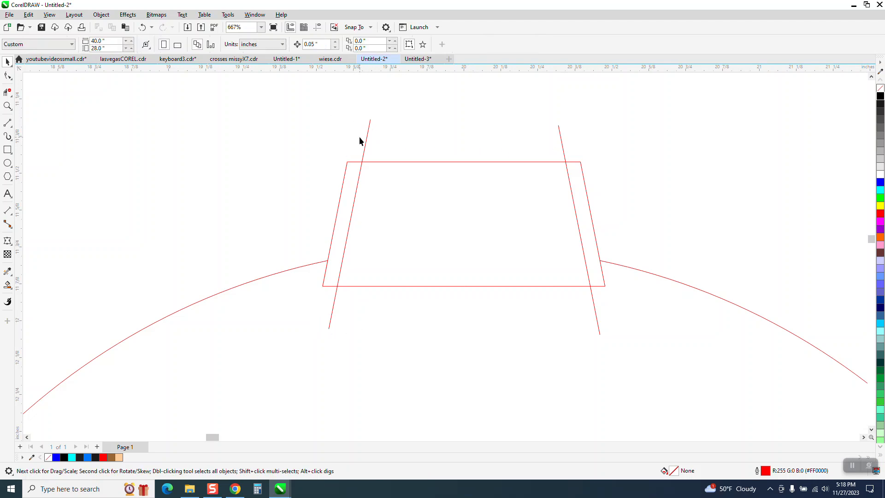
left_click_drag(348, 134, 596, 147)
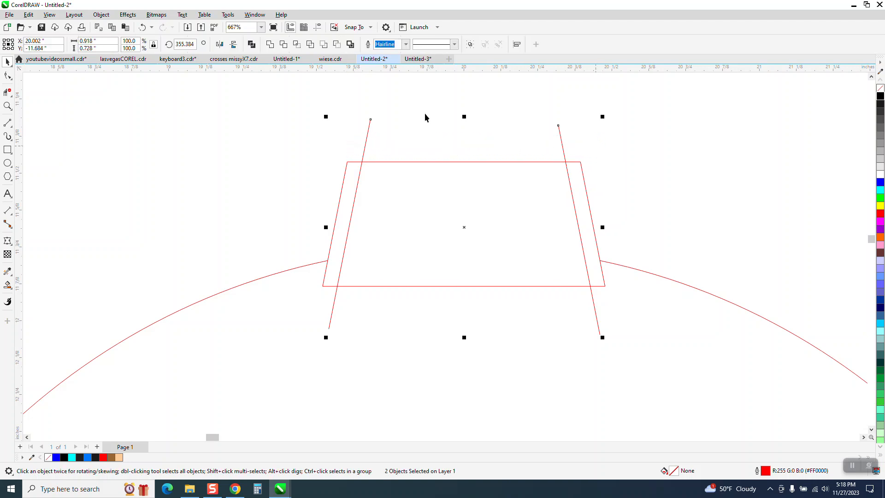
Blend the two slanted lines with 4 steps to make six evenly spaced slot lines
left_click(128, 14)
left_click(153, 216)
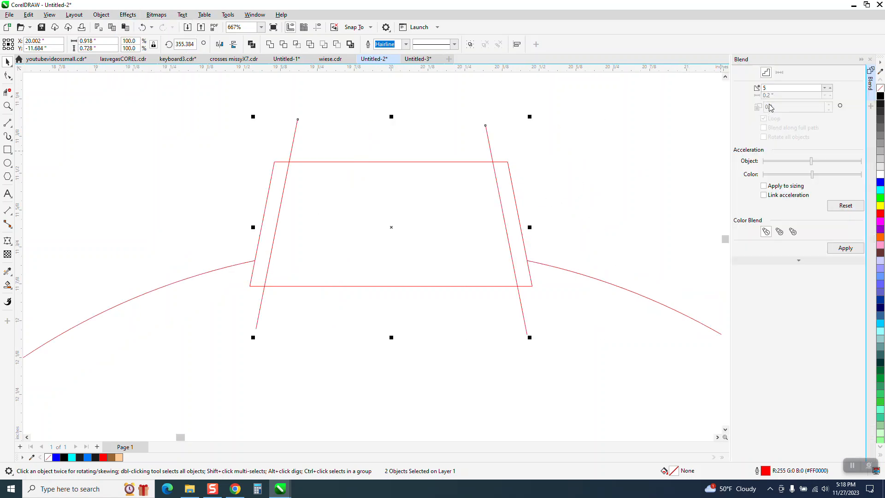
left_click(826, 90)
left_click(846, 248)
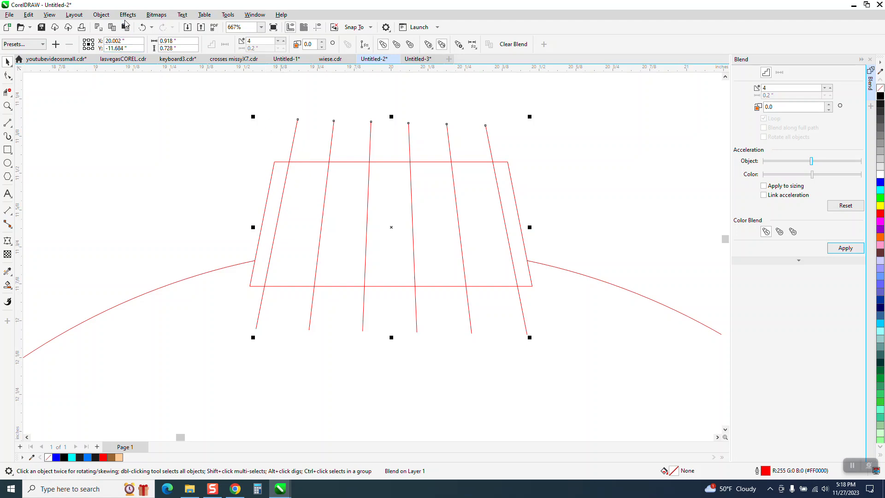
Break the blend apart and ungroup the four middle lines
left_click(102, 15)
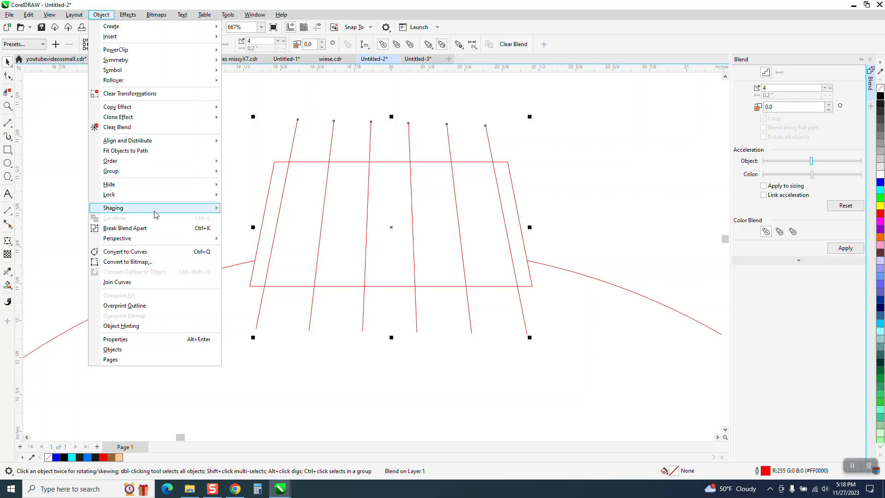
left_click(148, 228)
left_click(370, 143)
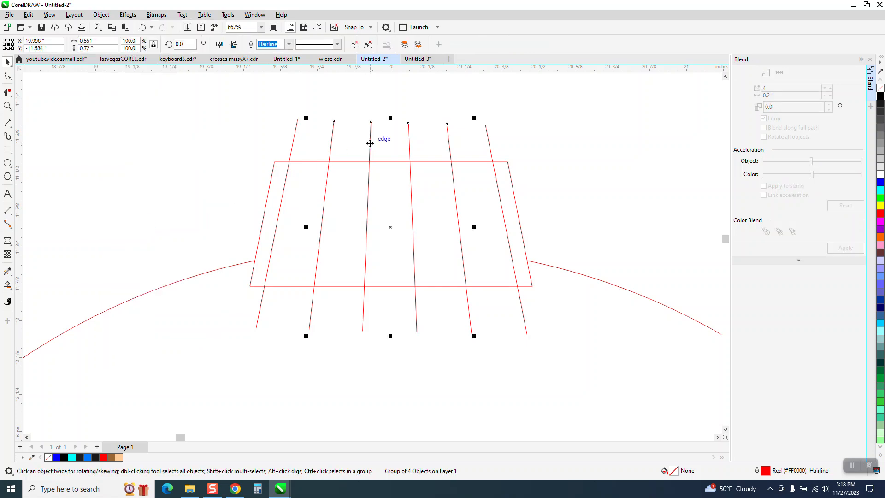
left_click(106, 17)
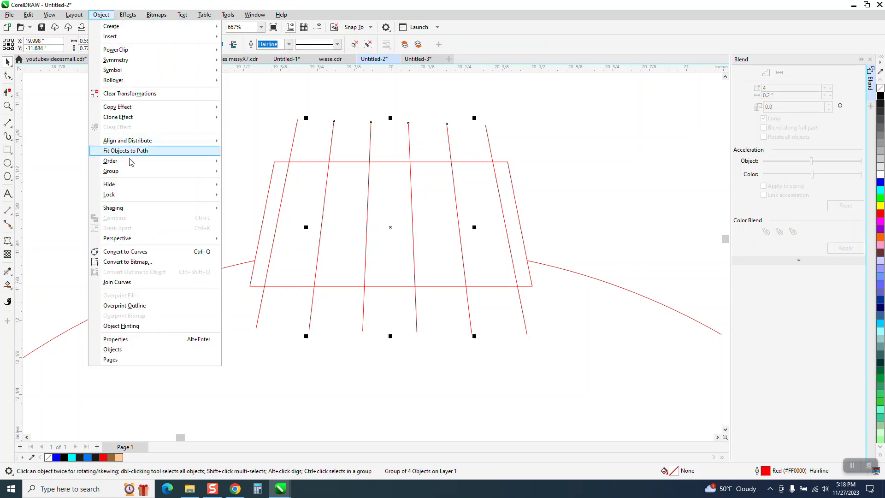
mouse_move(127, 171)
left_click(230, 184)
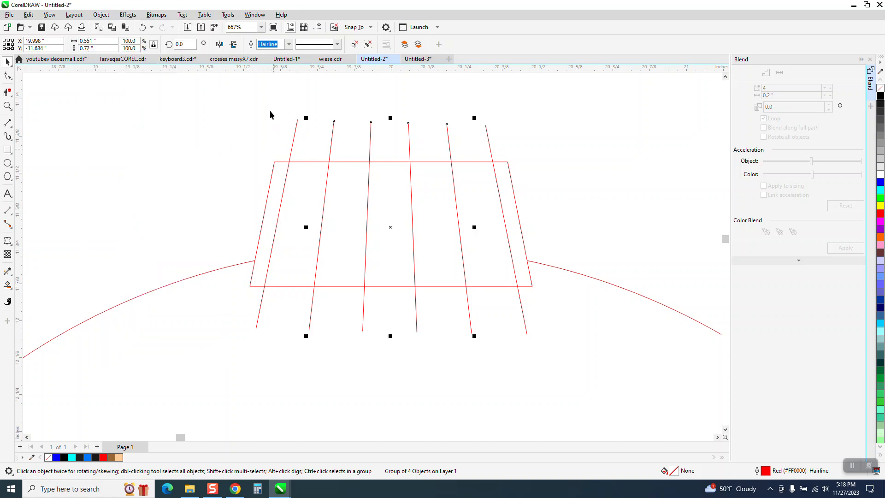
Turn the six lines into 0.031" strips with no fill and a black hairline outline
left_click_drag(273, 109, 505, 146)
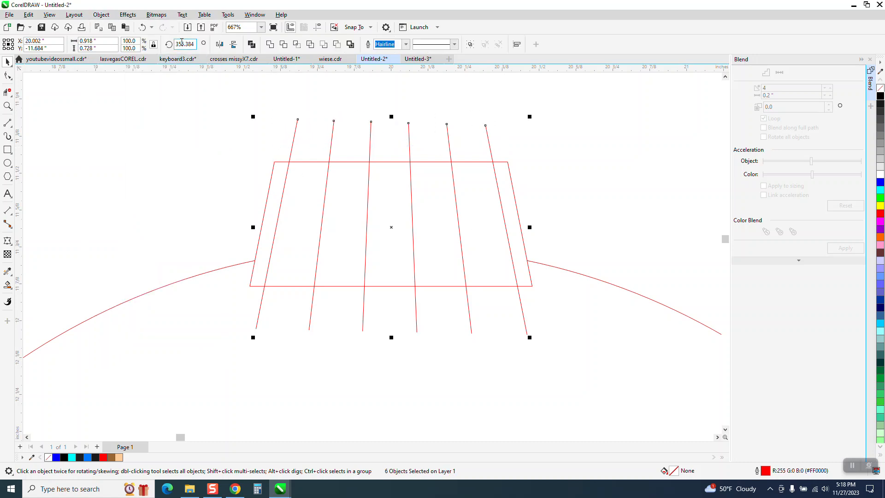
left_click(101, 14)
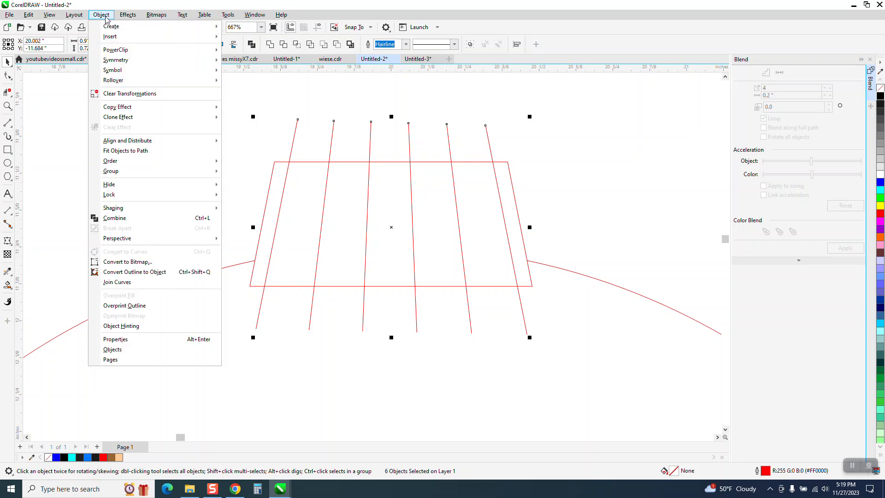
left_click(132, 272)
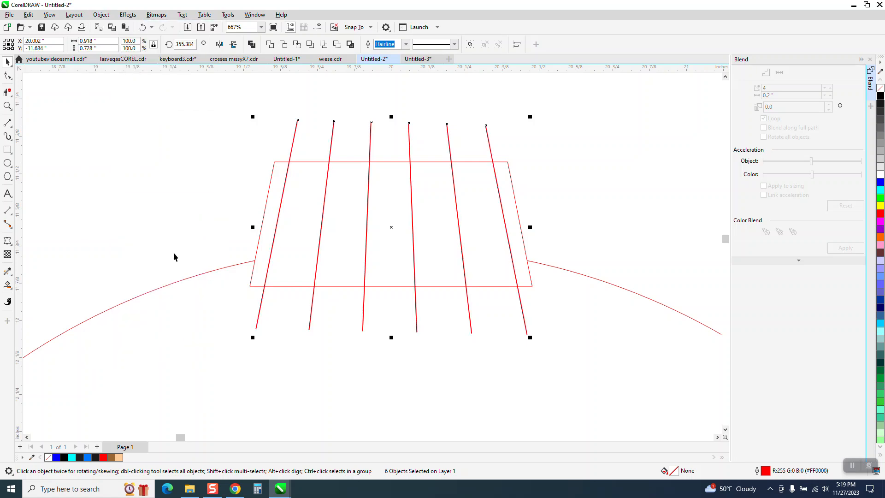
left_click(406, 44)
left_click(385, 101)
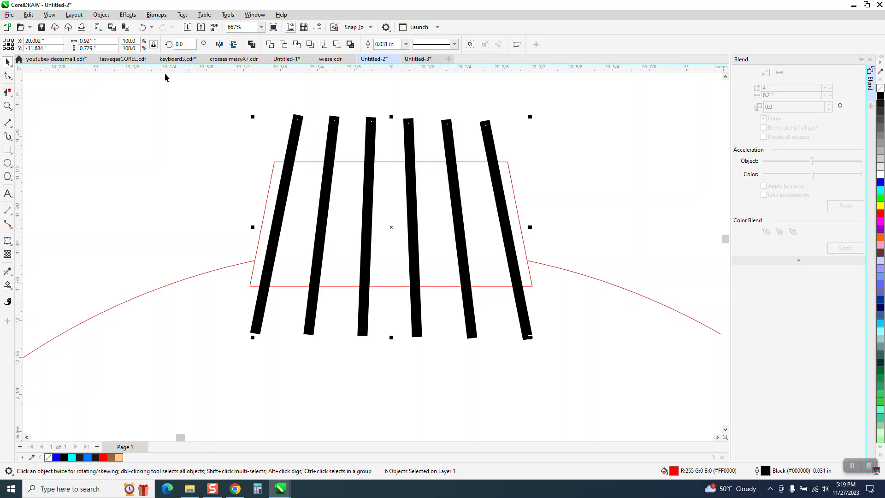
left_click(101, 15)
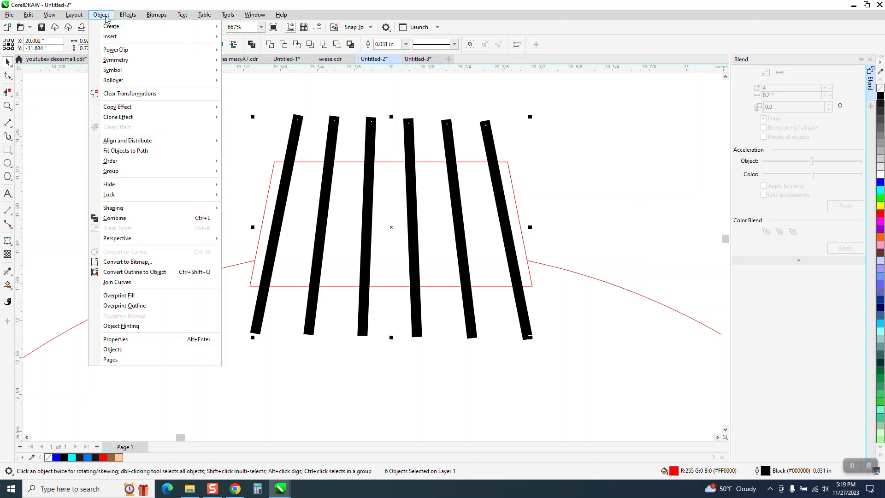
left_click(143, 276)
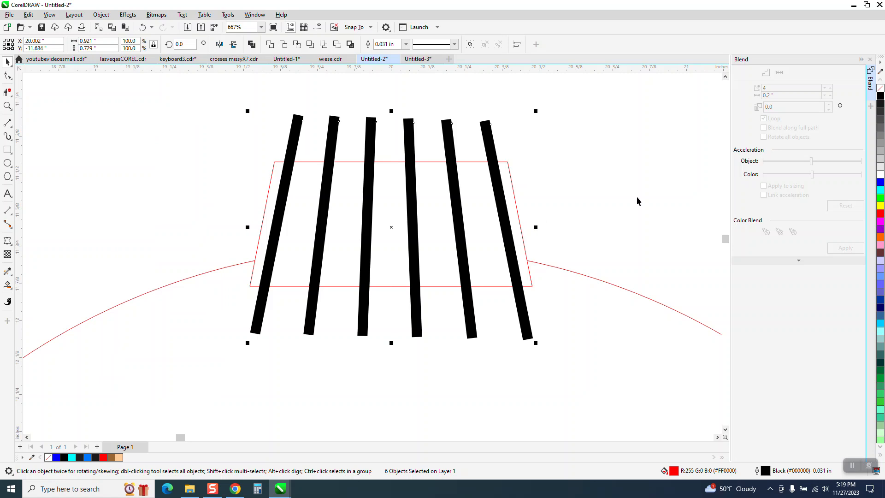
left_click(881, 90)
right_click(881, 95)
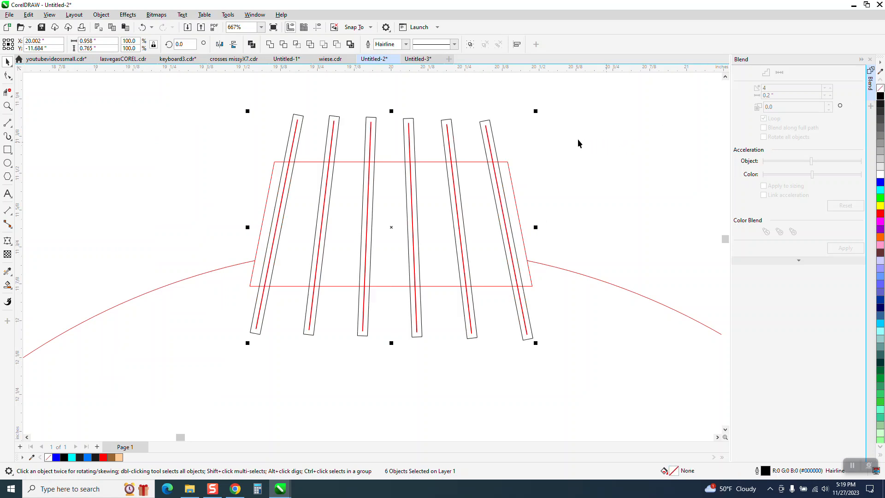
Delete the red centre lines from the five strips
left_click(299, 107)
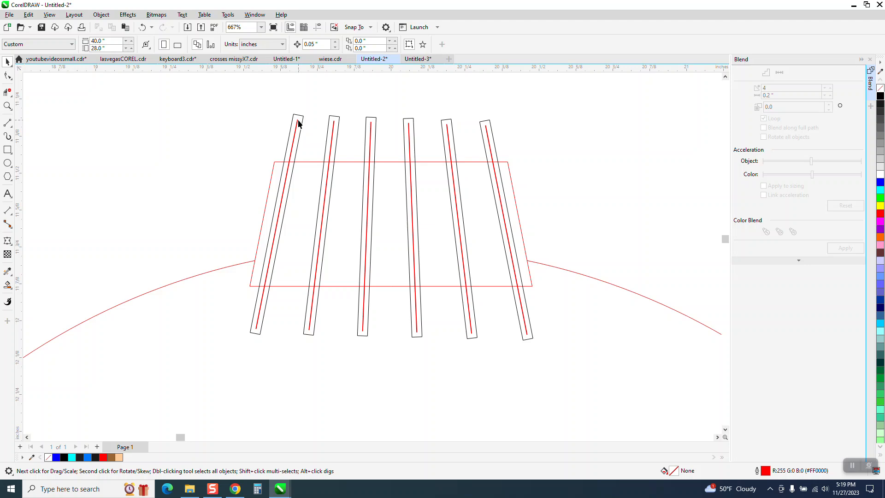
left_click(297, 124)
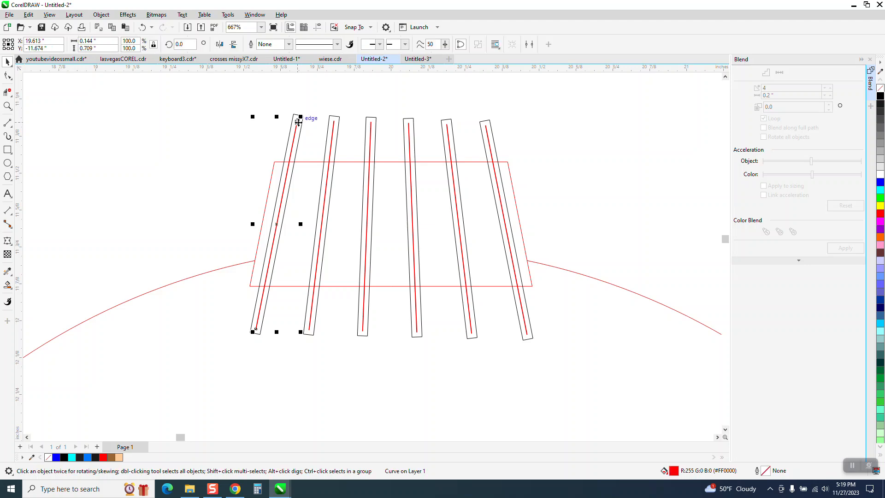
key("Delete")
left_click(335, 126)
key("Delete")
left_click(369, 126)
key("Delete")
left_click(410, 128)
key("Delete")
left_click(448, 132)
key("Delete")
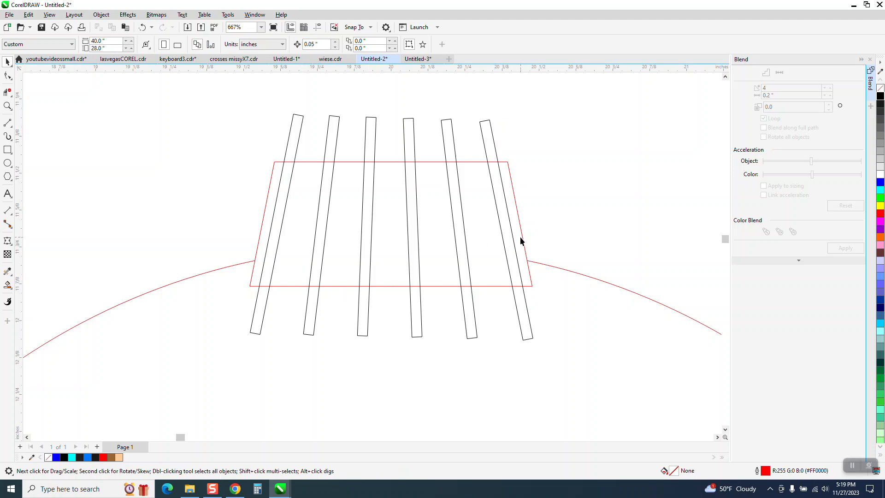
Trim off the strip tops above the trapezoid with Virtual Segment Delete
left_click(8, 92)
left_click_drag(346, 141, 560, 147)
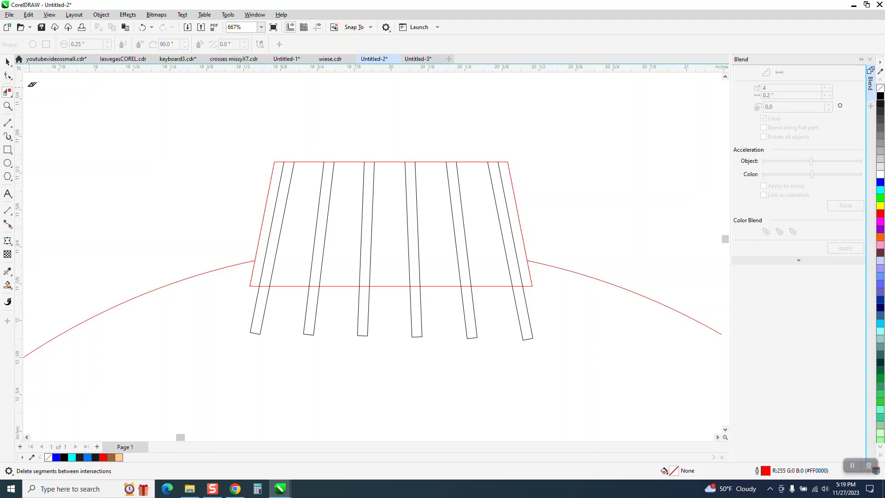
left_click(7, 61)
Add a 0.05" inside contour to the red trapezoid frame
left_click(319, 162)
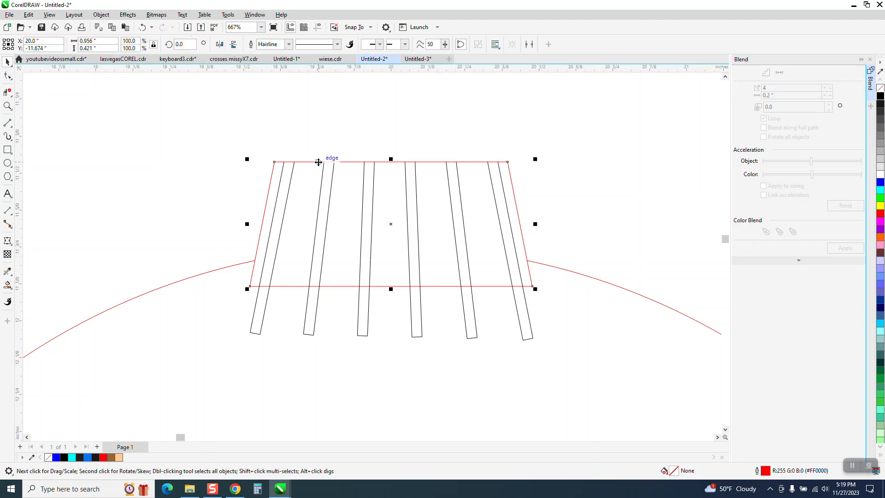
left_click(128, 15)
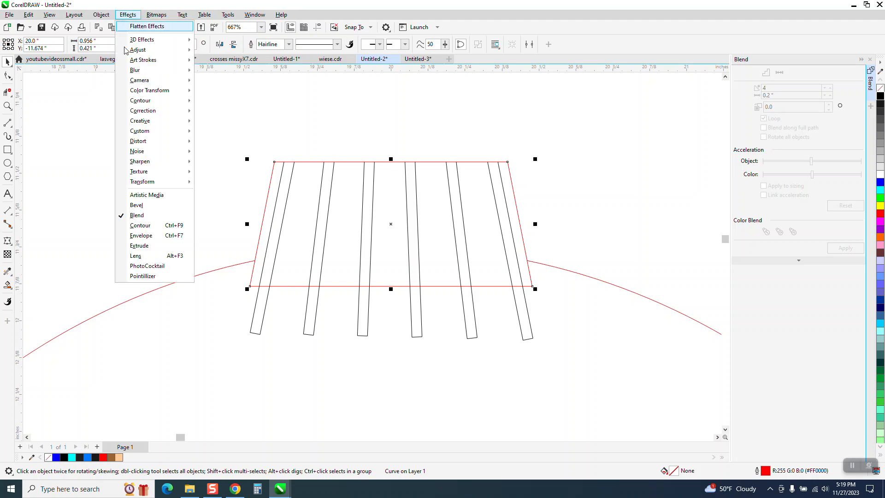
left_click(146, 228)
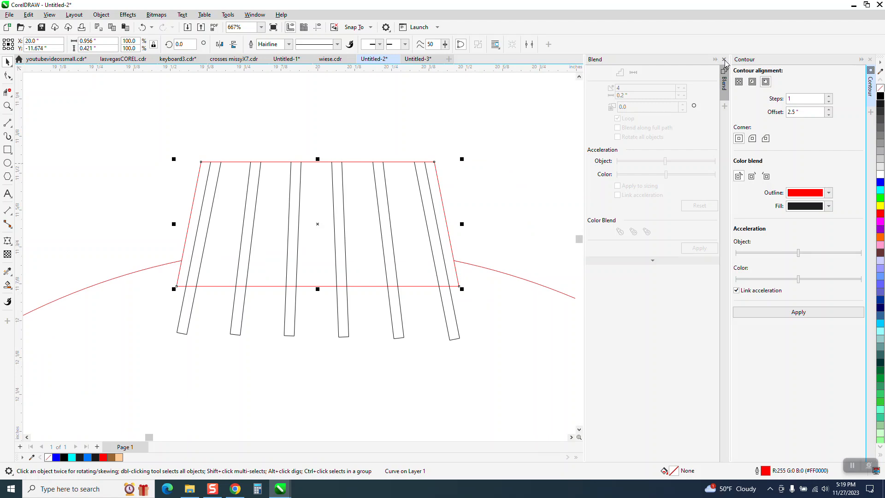
left_click(724, 59)
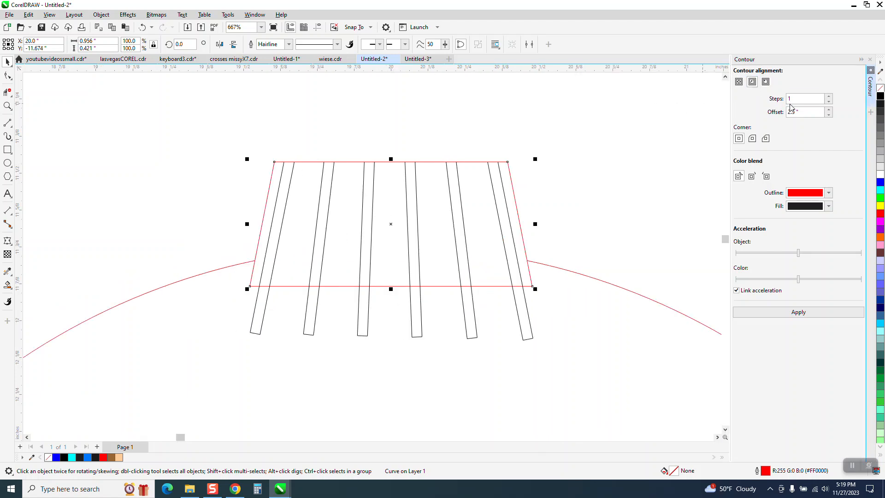
double_click(795, 113)
type(".05")
left_click(806, 312)
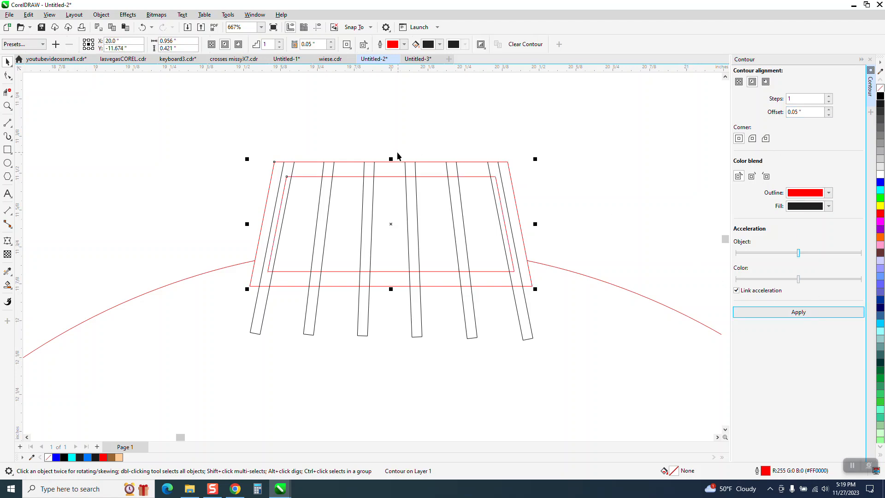
Zoom in on the frame and trim the strip ends between the two top edges
left_click(7, 106)
left_click_drag(233, 140, 704, 357)
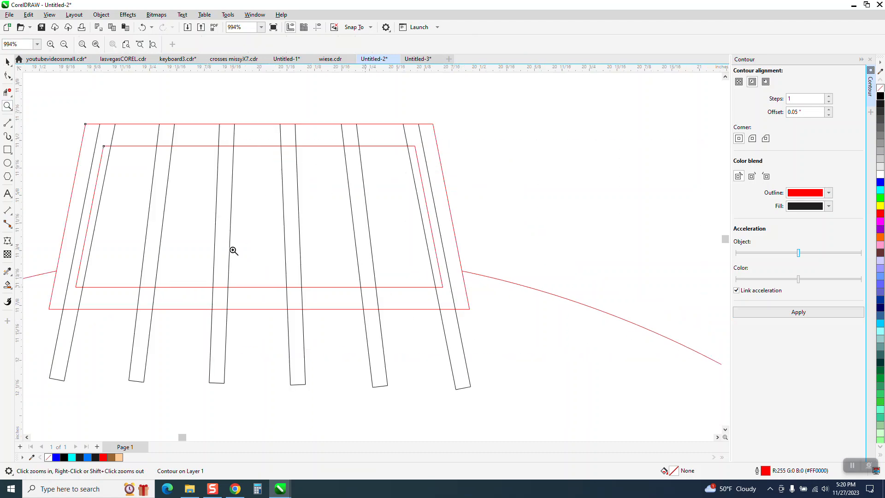
left_click(7, 92)
left_click_drag(100, 132, 429, 134)
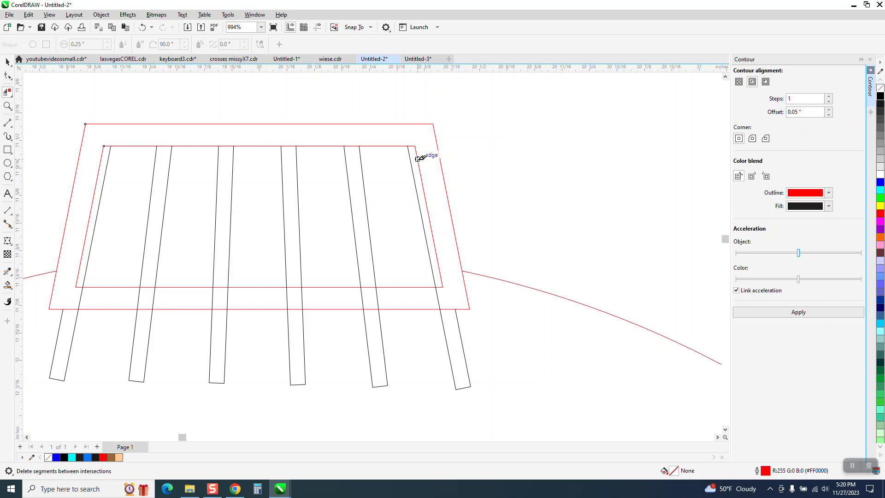
Break the inner contour apart from the frame
left_click(8, 61)
left_click(101, 14)
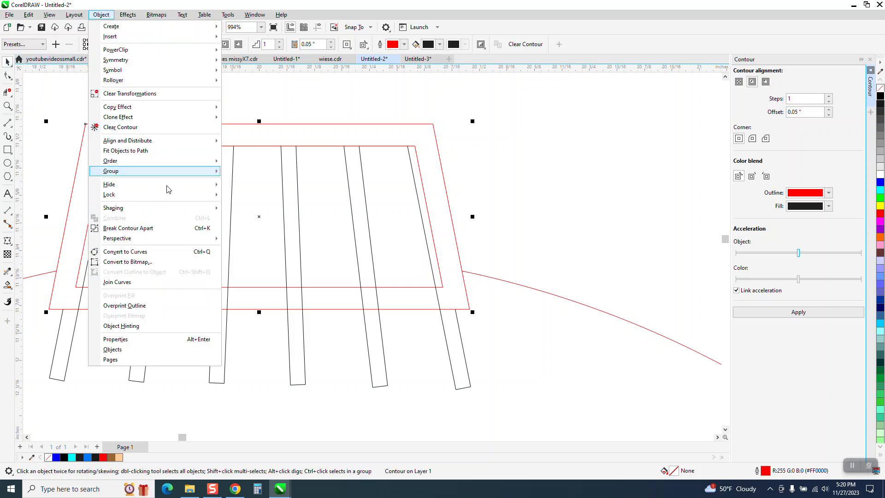
left_click(144, 228)
Remove the inner outline's left and right sides and trim strip ends below the bottom edge
left_click(7, 93)
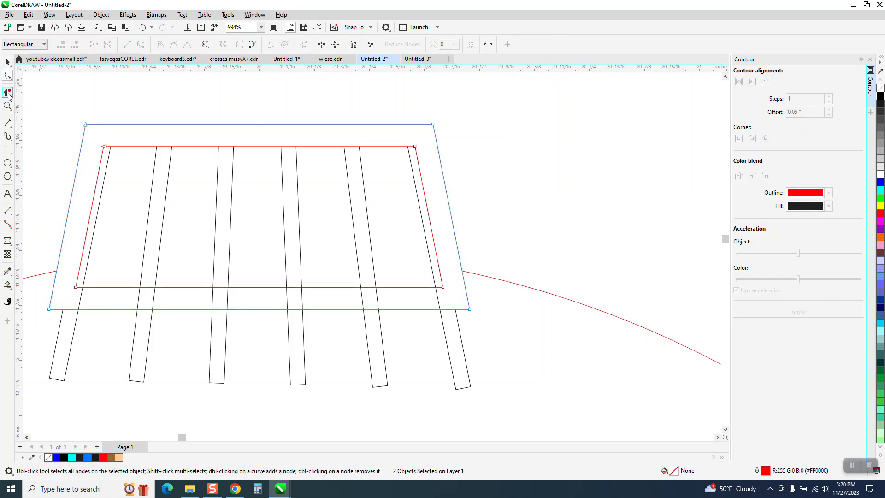
left_click(418, 148)
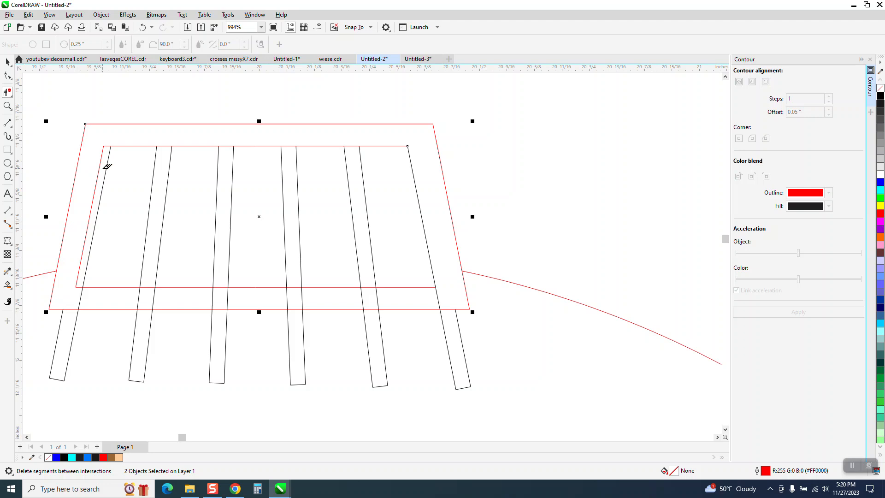
left_click(101, 164)
mouse_move(50, 333)
left_mouse_down()
mouse_move(194, 351)
mouse_move(472, 349)
left_mouse_up()
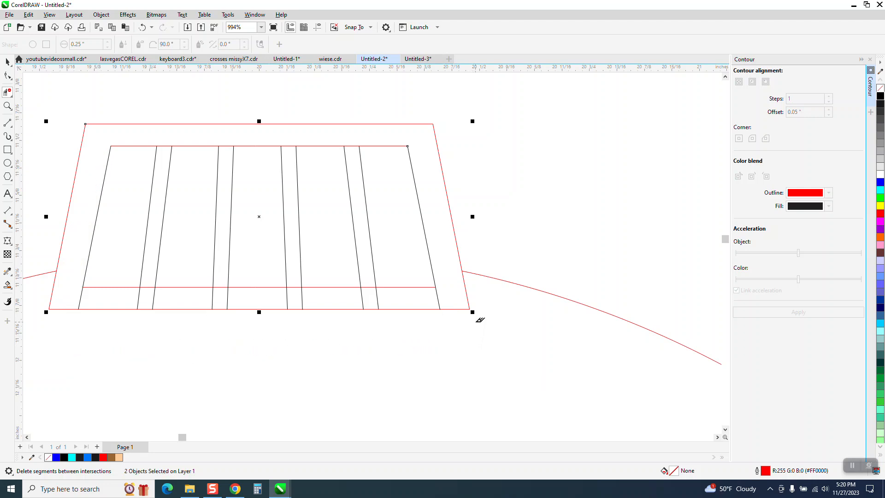
scroll(265, 275, "down", 1)
scroll(199, 244, "down", 1)
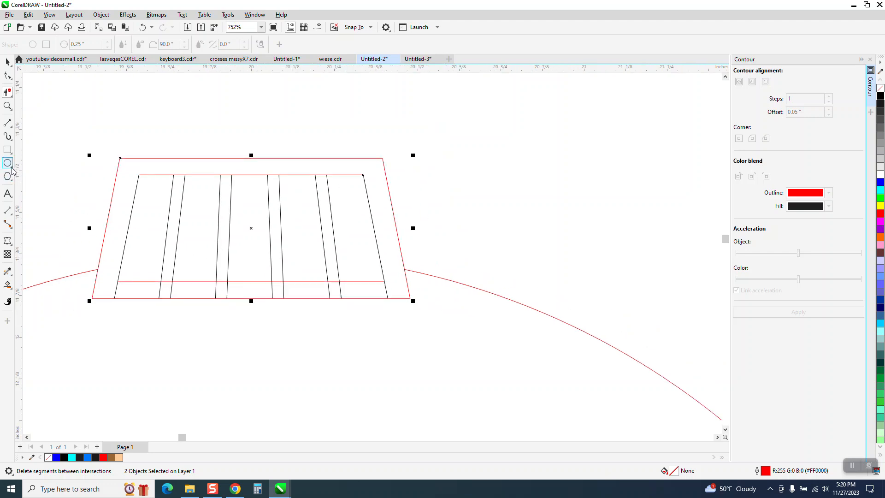
Draw a three-point arc across the cap and delete every segment below it
left_click(12, 134)
left_click(58, 184)
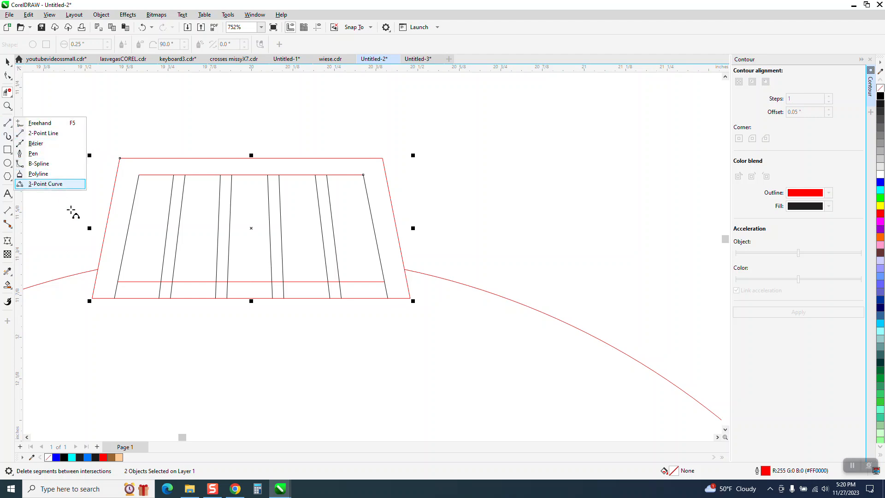
left_click_drag(98, 270, 408, 270)
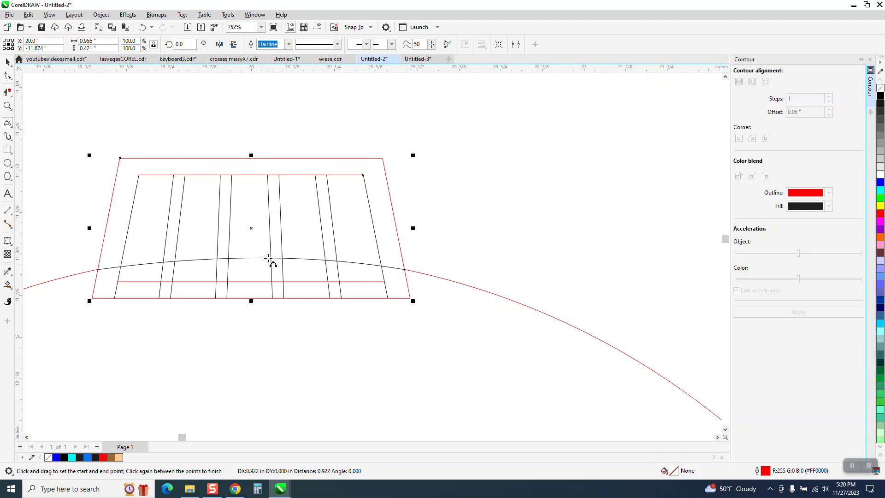
left_click(256, 257)
left_click(8, 93)
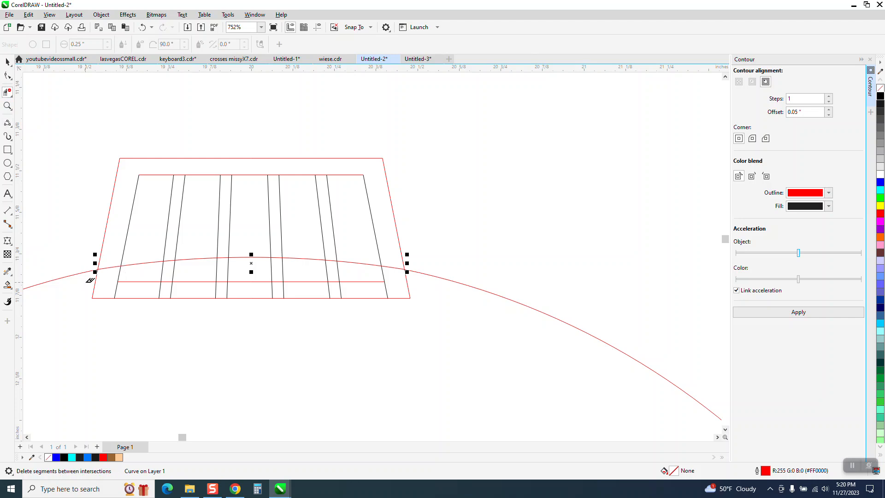
left_click_drag(103, 281, 415, 296)
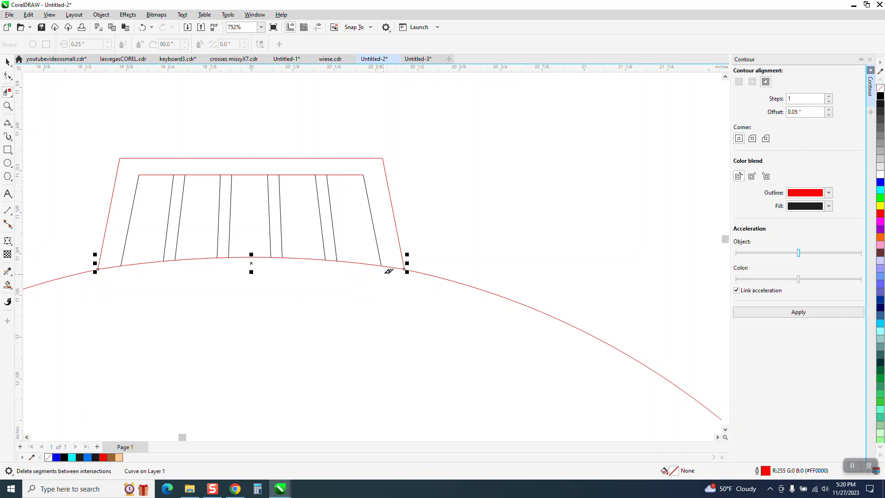
Remove the arc pieces between the cap lines, undoing a wrong deletion
left_click(395, 267)
left_click(331, 260)
left_click(283, 254)
left_click(272, 261)
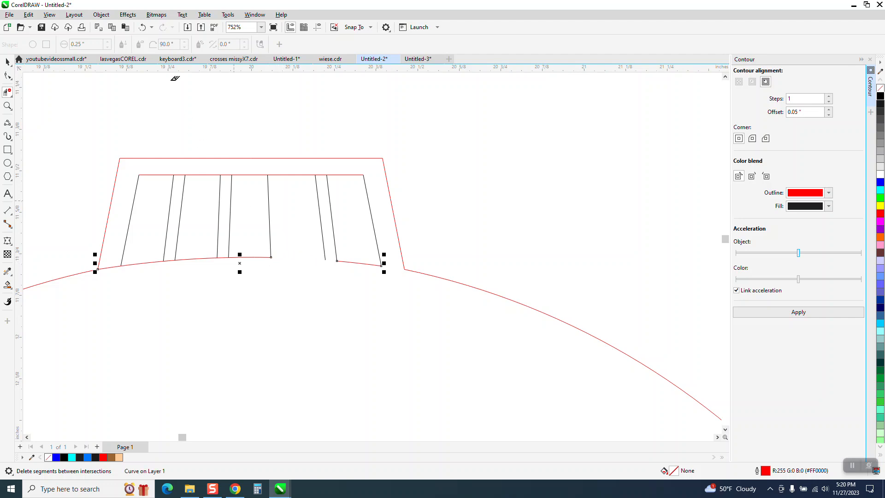
left_click(142, 28)
left_click(142, 27)
left_click(277, 257)
left_click(223, 257)
left_click(169, 259)
Remove the four top-edge segments between the cap lines
left_click(180, 176)
left_click(226, 176)
left_click(273, 175)
left_click(321, 175)
Smart Fill the left ornament circle brown and drag the new shape up and right
scroll(363, 209, "down", 8)
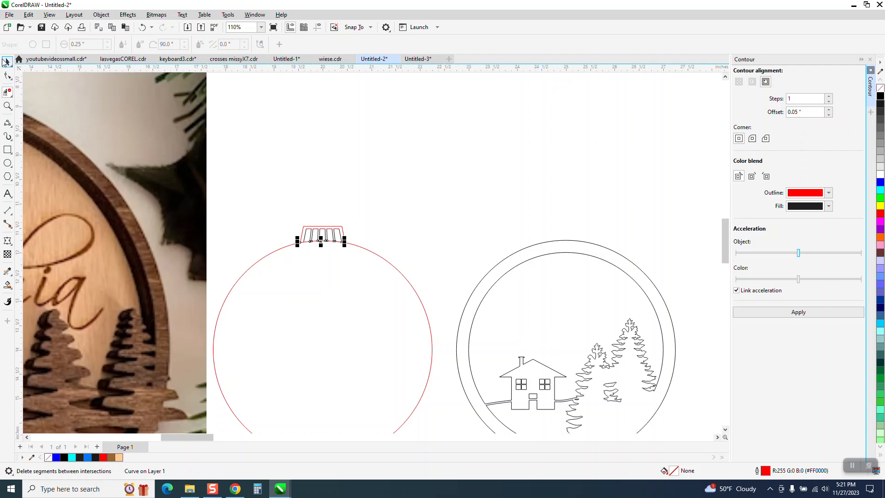
left_click(5, 61)
left_click(7, 285)
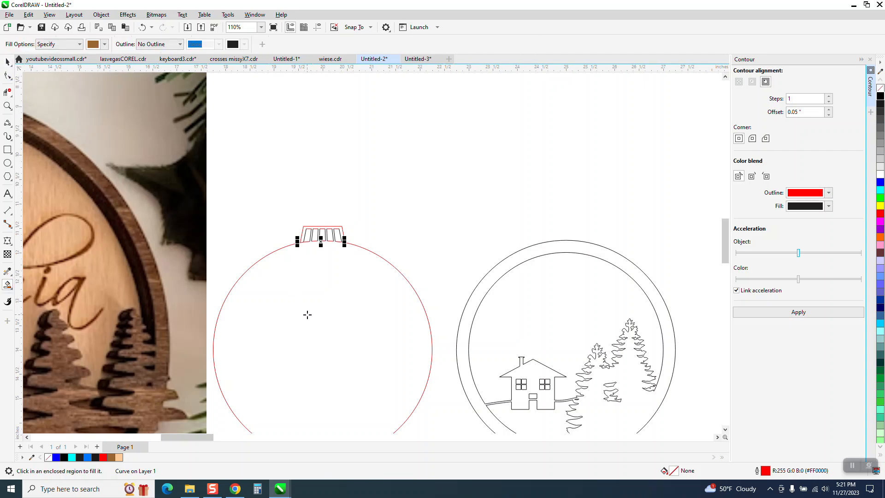
left_click(307, 314)
scroll(306, 312, "down", 2)
left_click(6, 61)
left_click_drag(315, 271, 493, 132)
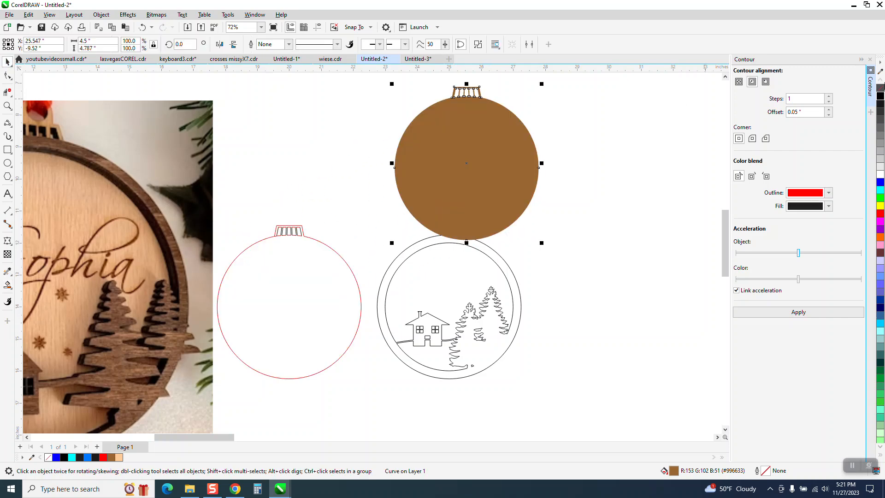
Try restyling the shape, then undo back to the brown-filled ornament shape
left_click(881, 88)
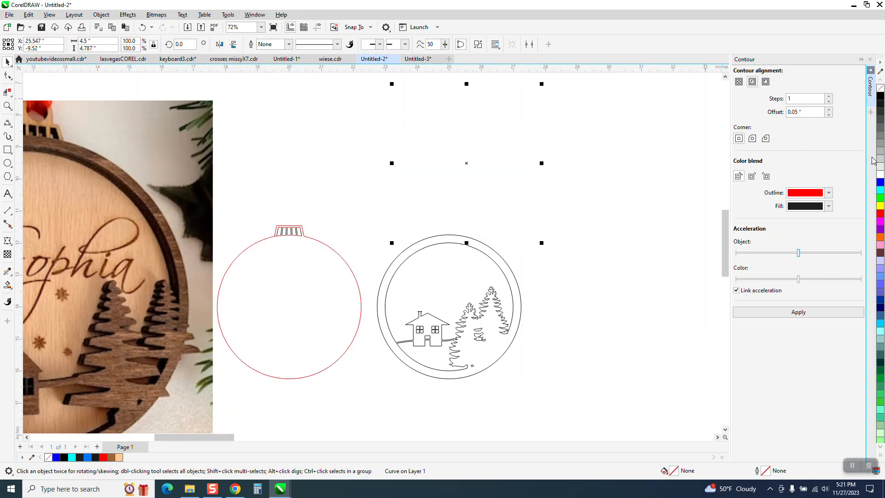
right_click(881, 214)
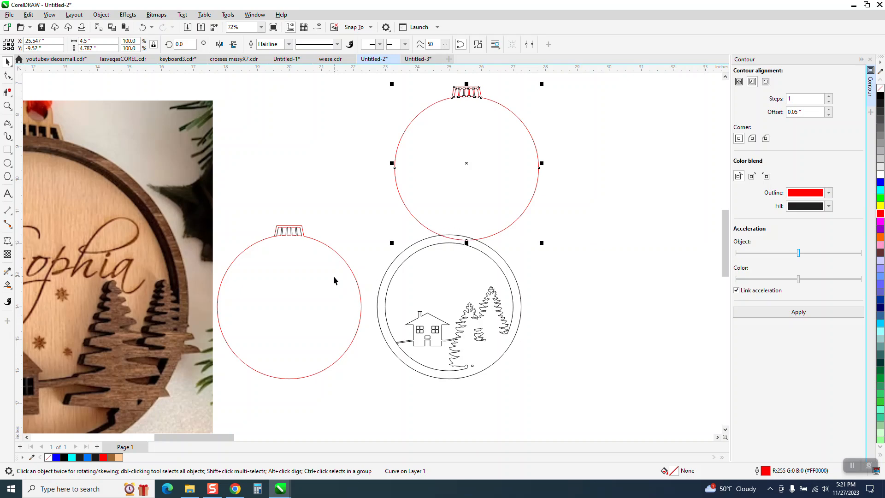
left_click(357, 282)
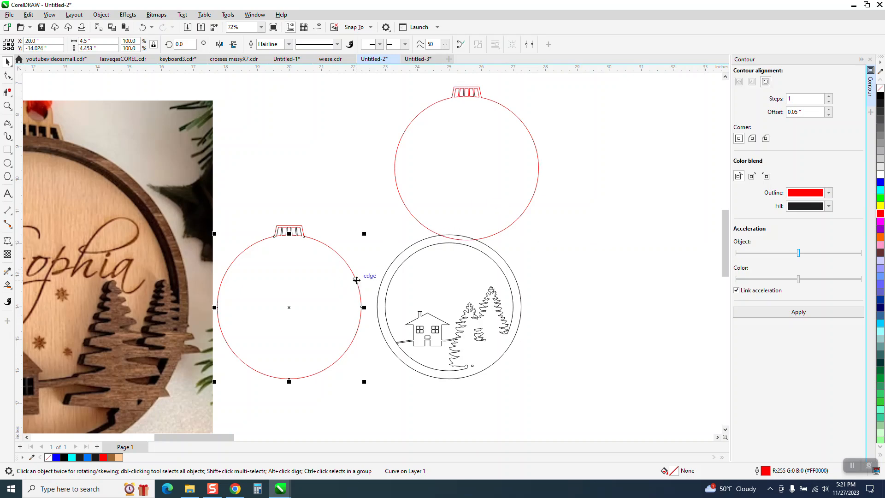
left_click(141, 27)
left_click(141, 27)
left_click(141, 27)
left_click(141, 27)
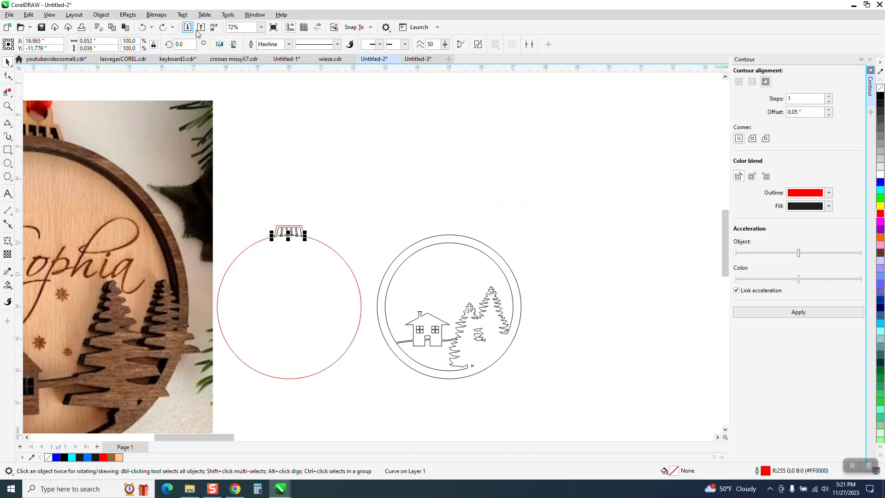
left_click(163, 28)
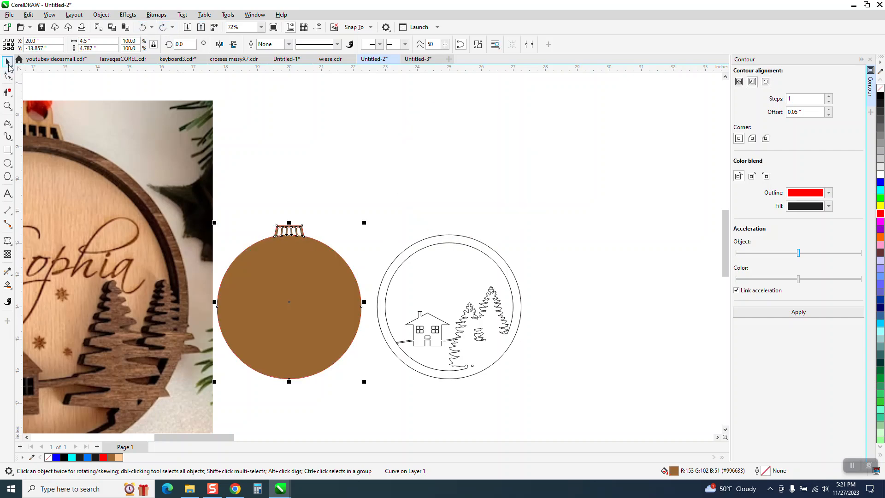
Set the nudge distance to 2" and nudge the brown shape out of the way
left_click(379, 103)
double_click(318, 46)
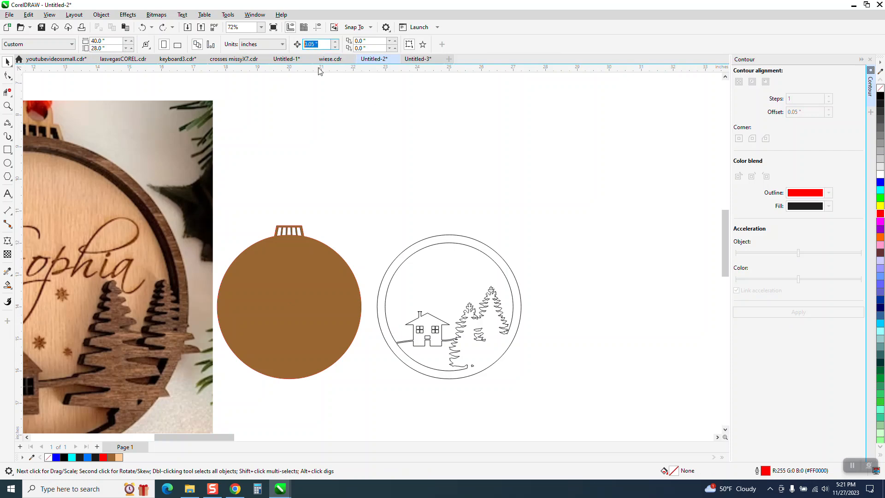
type("2")
left_click(322, 267)
key("Down")
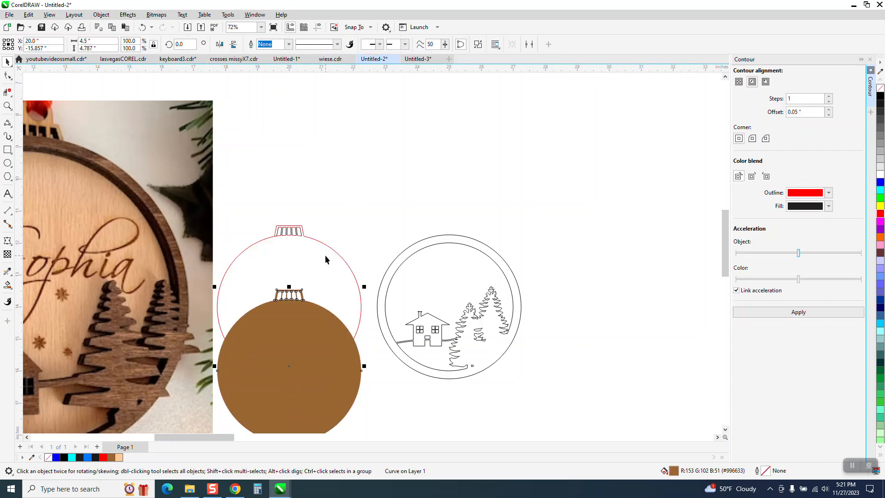
key("Up")
key("Up")
key("Up")
key("Up")
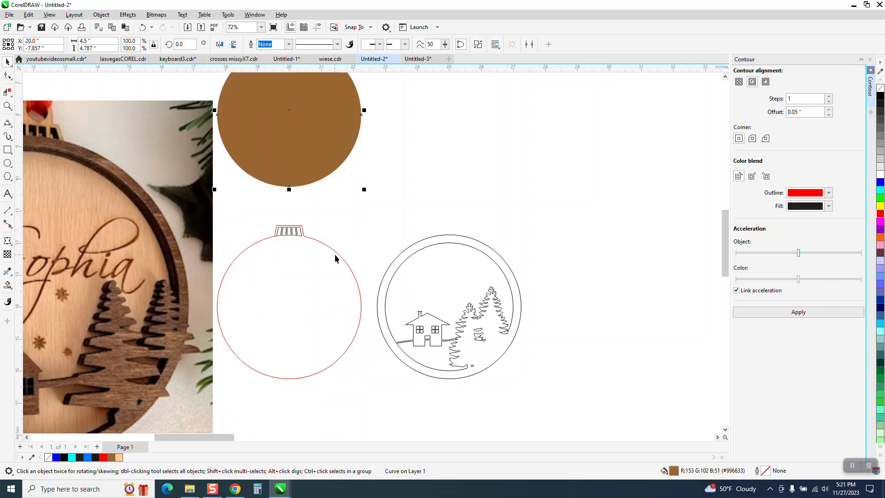
Delete the red ornament outline pieces
left_click_drag(389, 209, 348, 338)
left_click_drag(217, 380, 204, 386)
key("Delete")
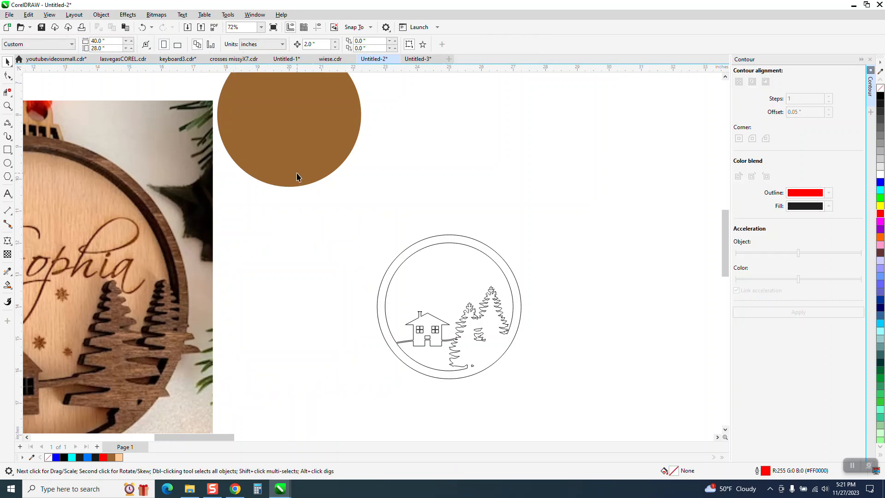
Give the ornament shape no fill and a black outline, and nudge it back down into place
left_click(297, 175)
left_click(882, 89)
right_click(882, 96)
key("Down")
key("Down")
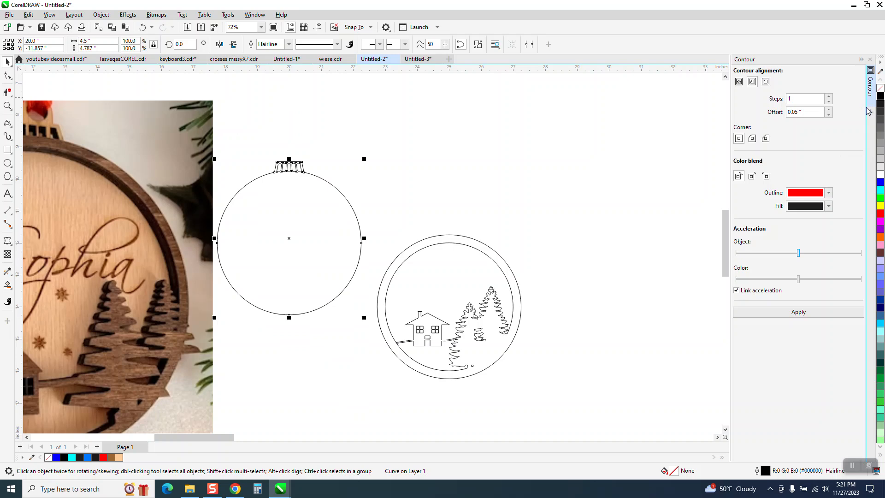
key("Down")
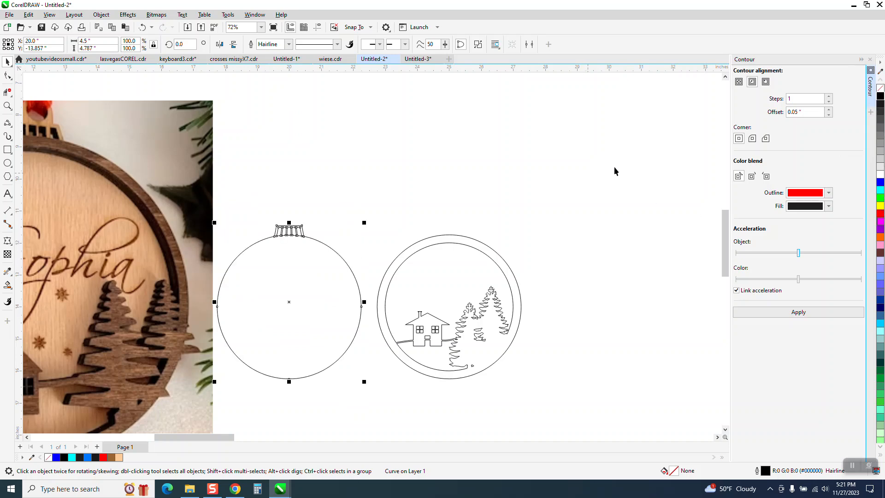
Smart Fill the ornament ball yellow
left_click(15, 292)
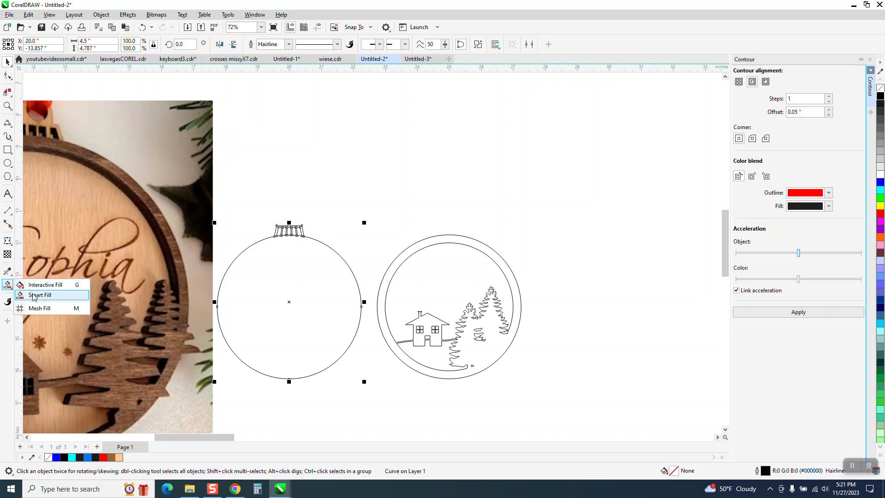
left_click(105, 44)
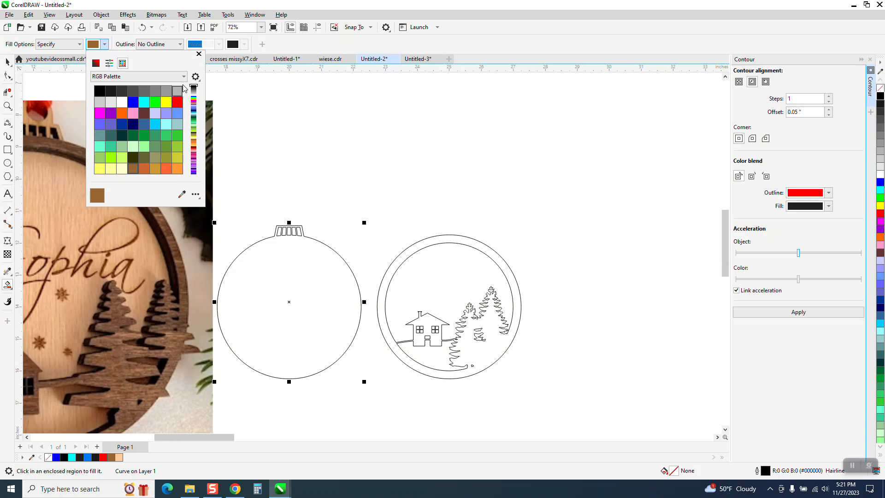
left_click_drag(194, 114, 193, 137)
left_click(111, 146)
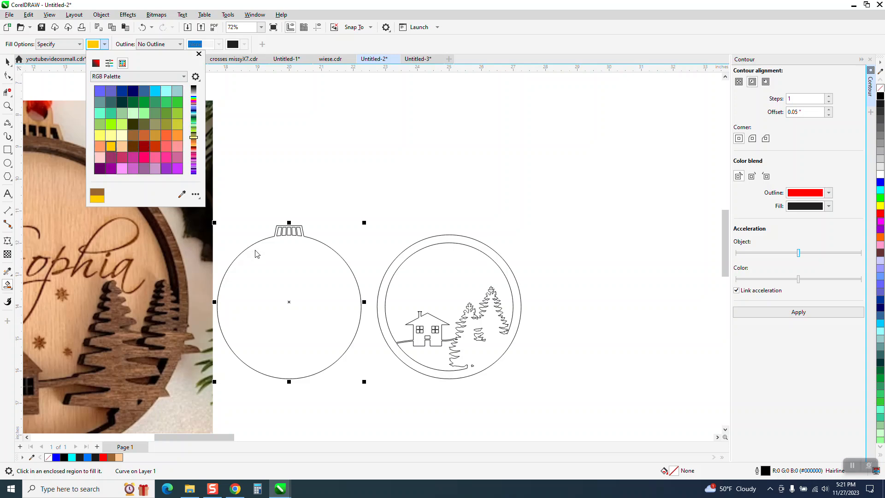
left_click(275, 261)
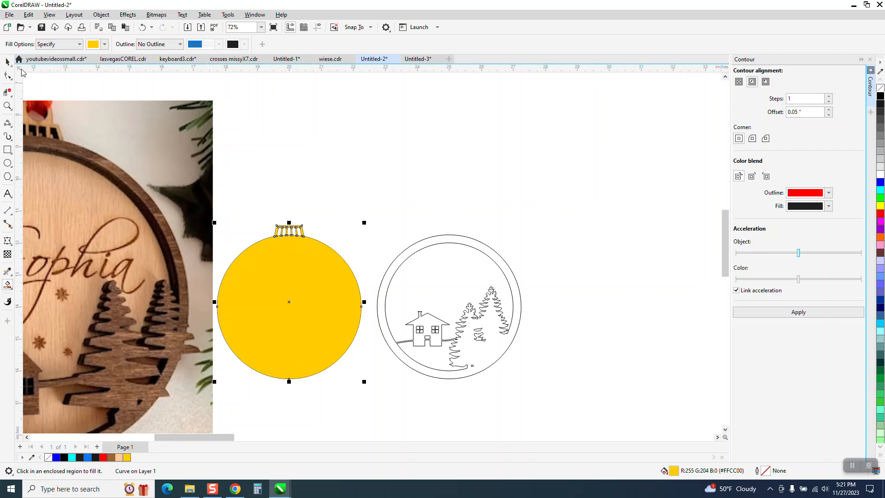
Smart Fill the ring with the house and trees dark brown
left_click(7, 61)
left_click(7, 285)
left_click(106, 44)
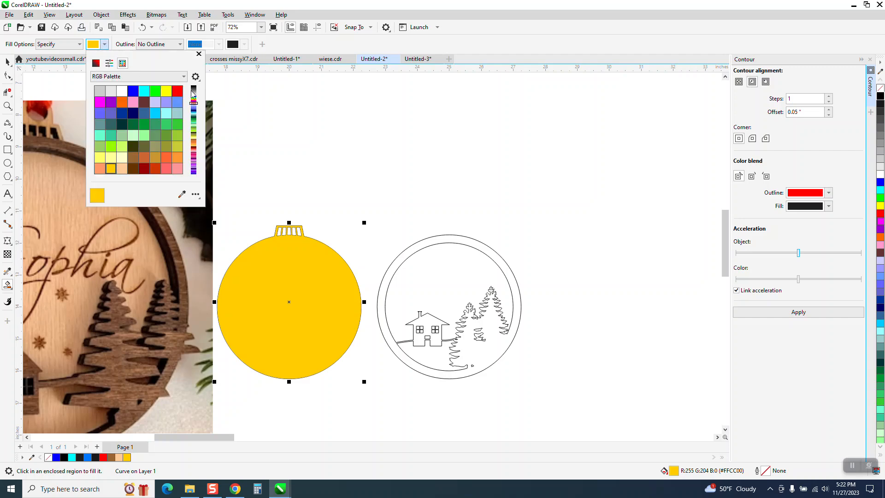
left_click(143, 103)
left_click(437, 242)
left_click(440, 234)
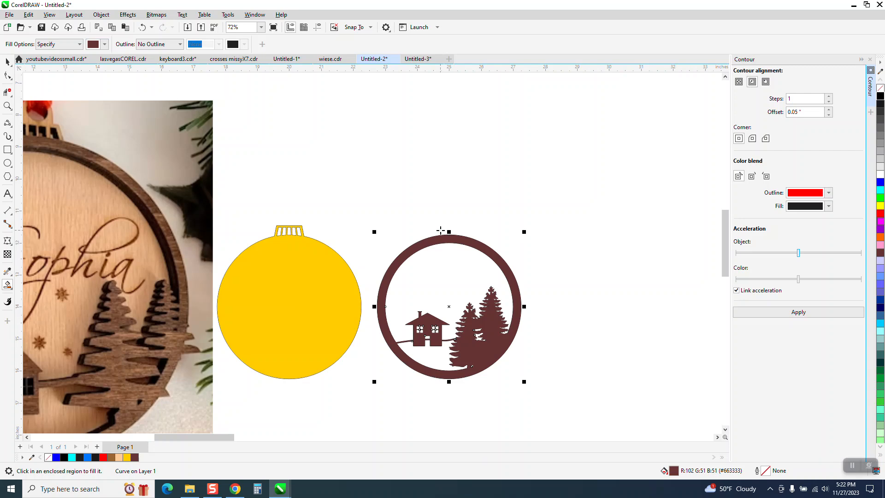
Nudge the brown ring onto the yellow ball and delete the right outline ornament drawing
key("Left")
key("Left")
key("Left")
key("Left")
key("Left")
key("Left")
key("Left")
key("Left")
key("Left")
key("Left")
key("Left")
key("Left")
key("Left")
key("Left")
key("Left")
key("Left")
key("Left")
key("Left")
key("Left")
key("Left")
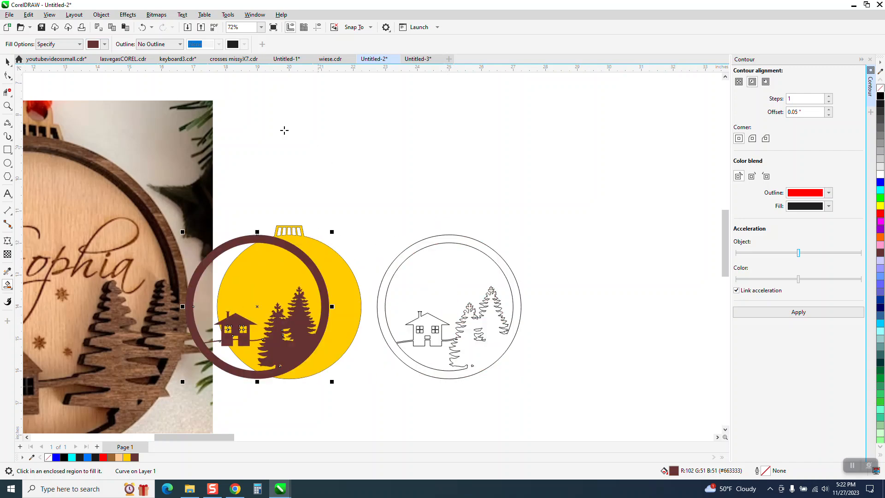
key("Right")
key("Right")
key("Right")
key("Right")
key("Right")
key("Right")
key("Right")
key("Right")
key("Right")
key("Right")
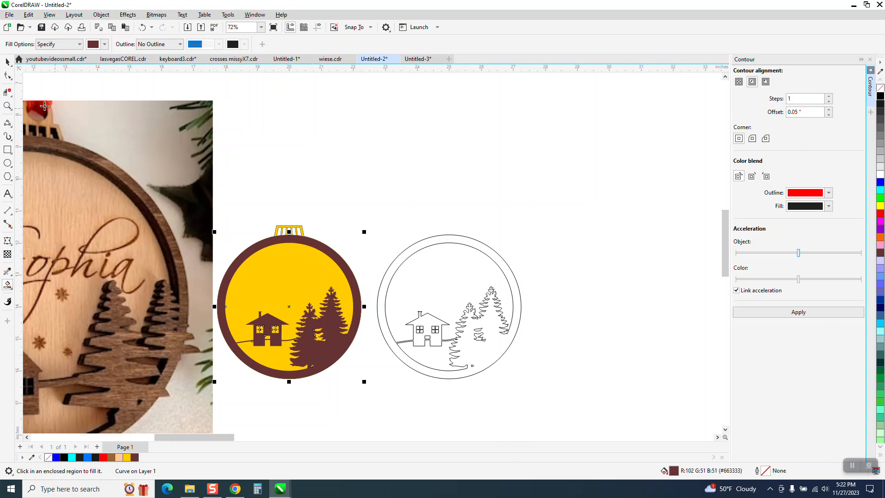
left_click(7, 105)
left_click_drag(245, 204, 368, 274)
scroll(314, 233, "down", 2)
scroll(278, 190, "down", 2)
left_click(7, 62)
left_click_drag(373, 184, 593, 385)
key("Delete")
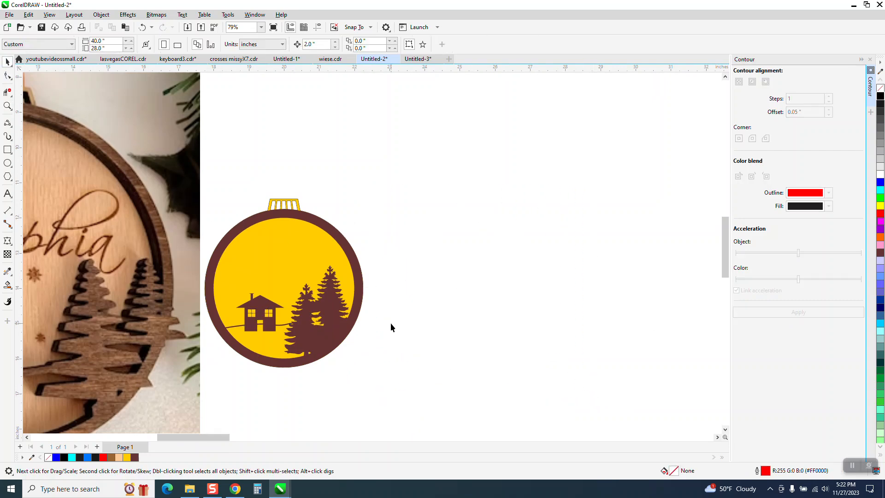
Move the brown ring to the right and make the ball unfilled with a black outline
left_click(358, 288)
key("Right")
key("Right")
key("Right")
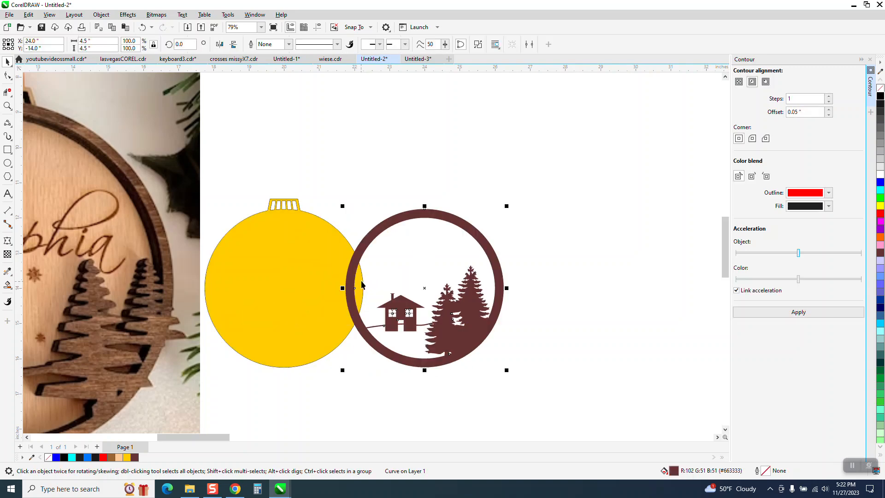
left_click(335, 243)
left_click(881, 96)
right_click(881, 96)
left_click(880, 89)
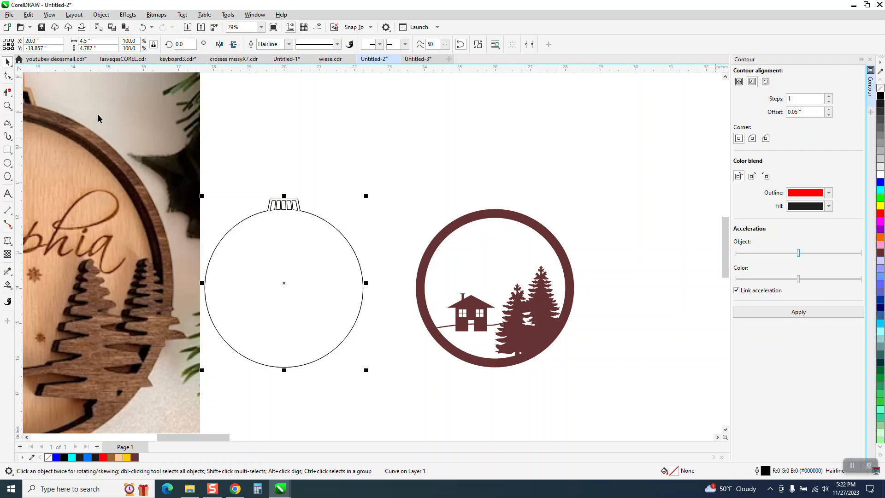
Draw a small circle above the ornament cap plus a smaller concentric copy inside it
left_click(7, 106)
left_click_drag(190, 157, 374, 256)
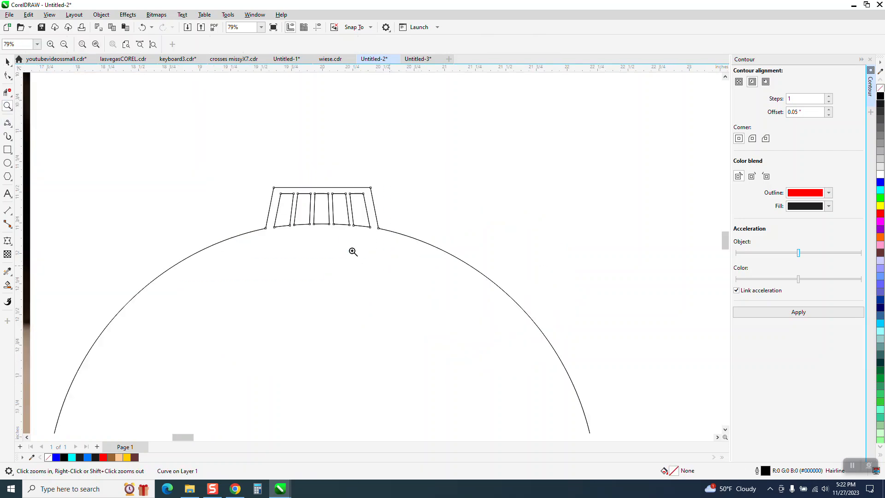
left_click(13, 165)
left_click_drag(261, 143, 203, 210)
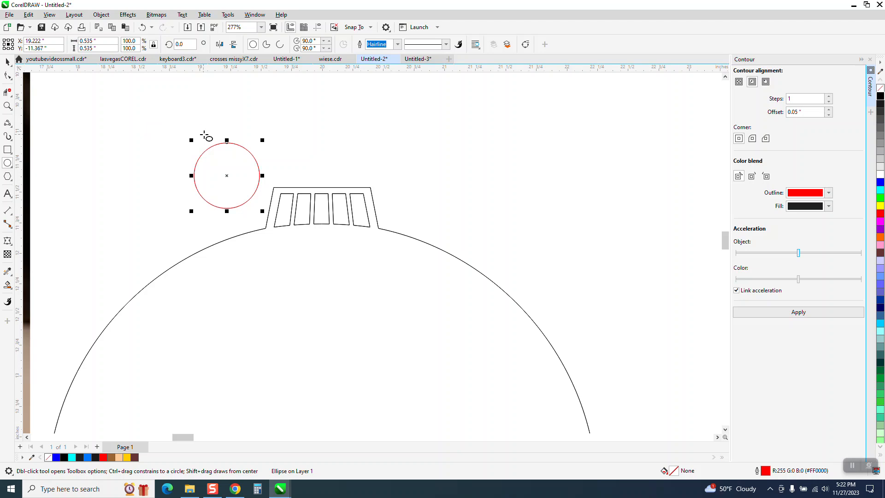
left_click_drag(263, 141, 249, 154)
right_click(249, 155)
Select both small red circles and move them onto the ornament's top
left_click(8, 63)
left_click_drag(150, 115, 219, 182)
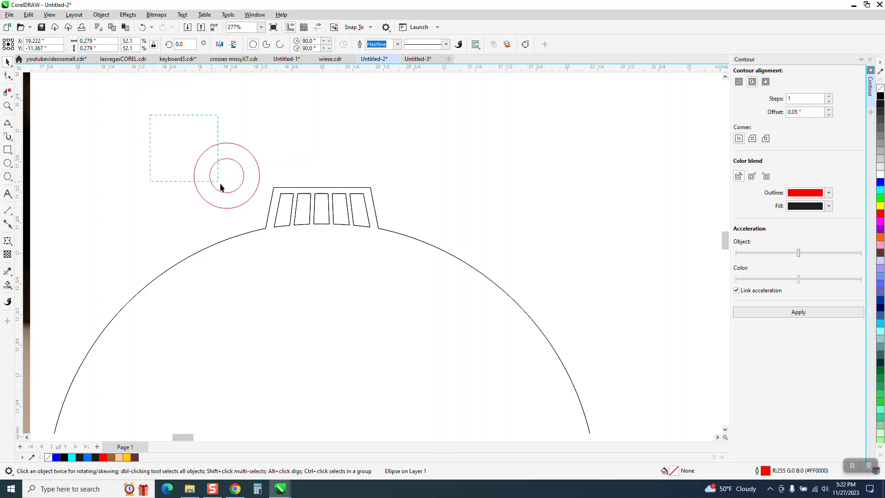
left_click_drag(265, 226, 264, 225)
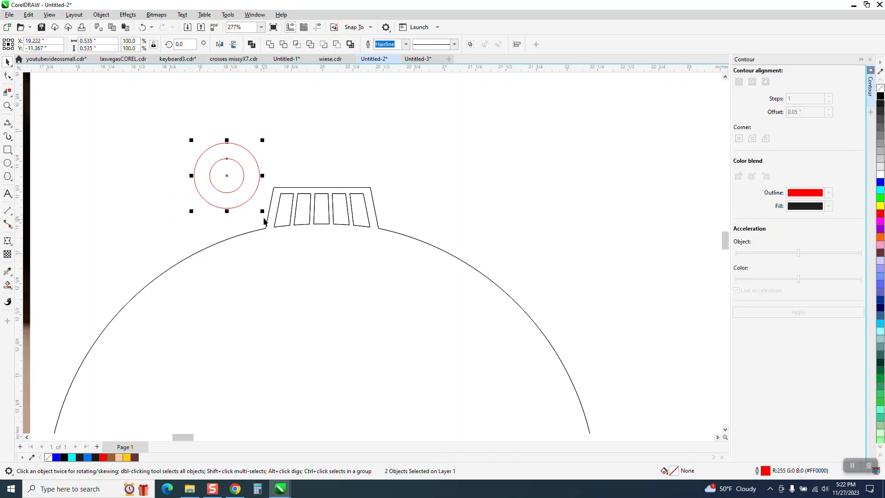
scroll(263, 211, "down", 3)
left_click_drag(442, 282, 250, 378)
left_click_drag(292, 350, 287, 192)
left_click_drag(288, 192, 287, 190)
Zoom in on the ornament's top, then marquee-select all the ornament's parts
left_click(12, 104)
left_click_drag(233, 155, 373, 238)
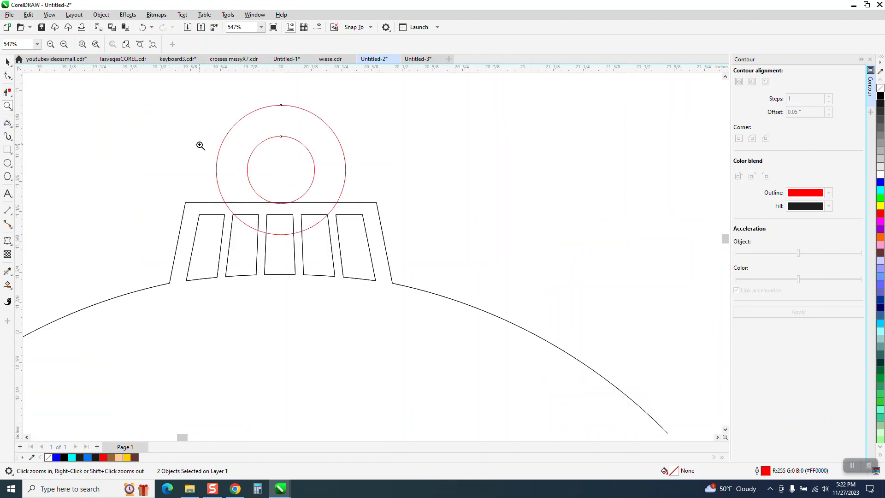
scroll(191, 152, "down", 4)
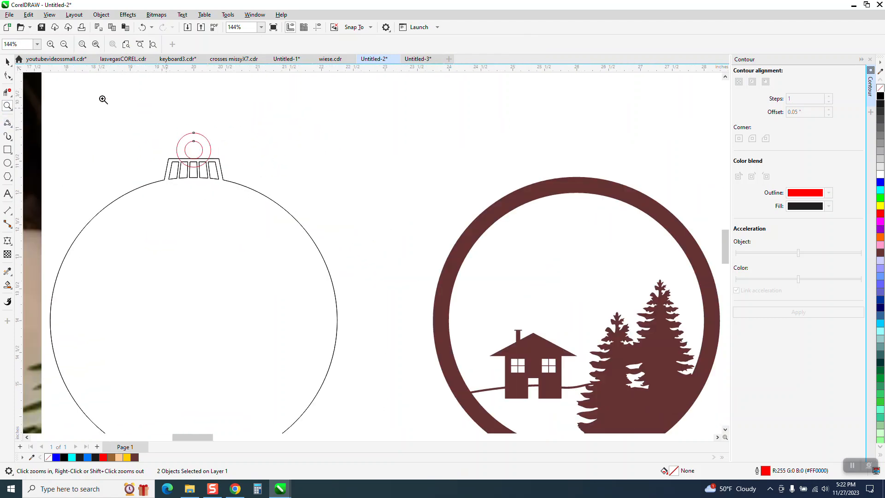
left_click(7, 62)
scroll(325, 190, "down", 1)
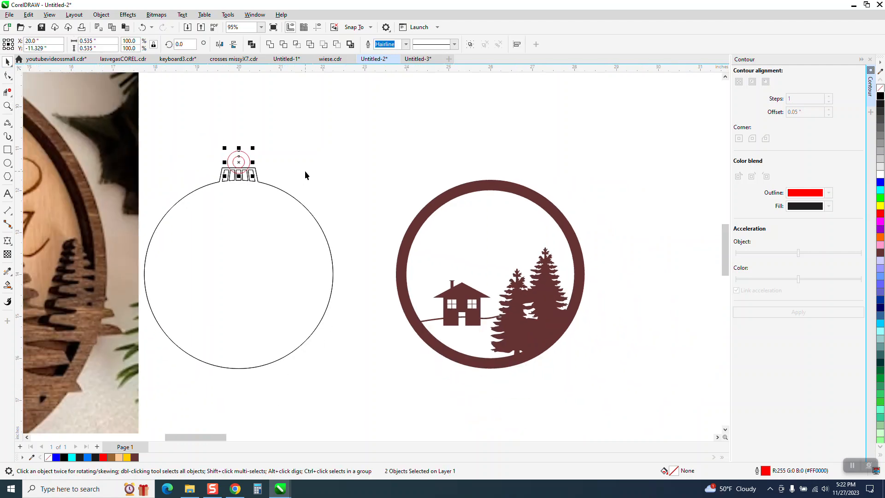
scroll(311, 167, "down", 1)
left_click_drag(231, 356, 157, 357)
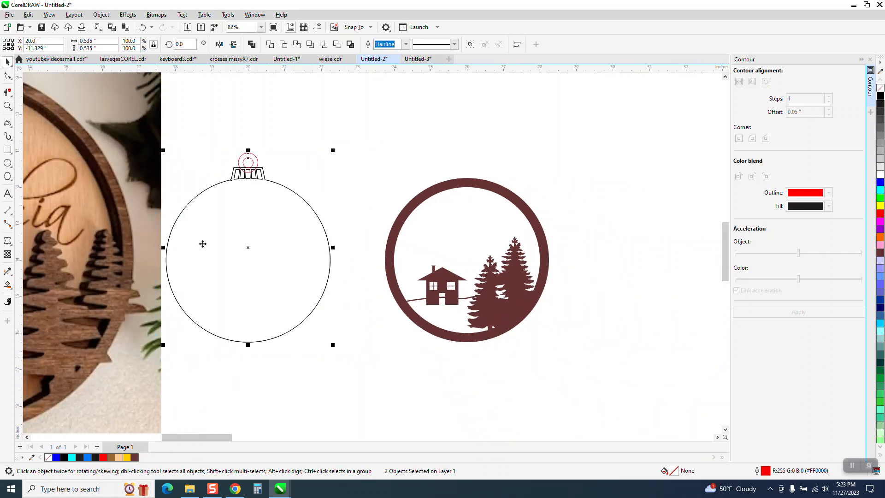
Try joining the ornament parts, undo it, and select the small hanger ring
left_click(271, 44)
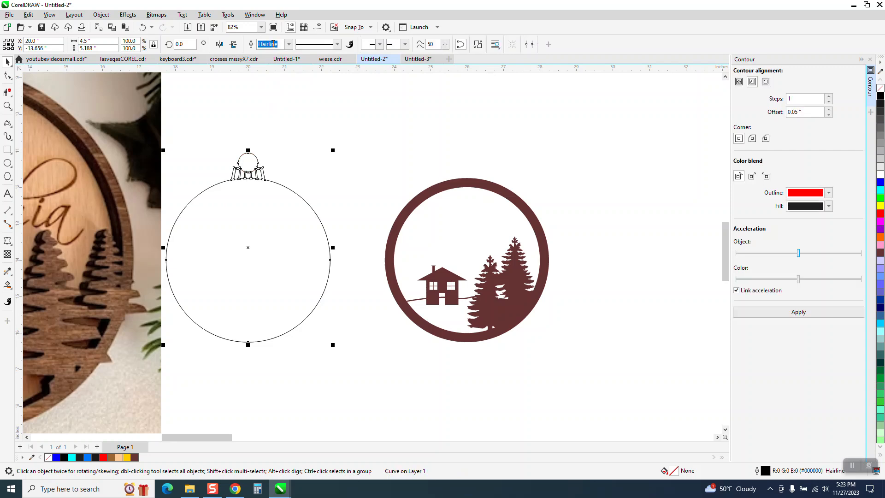
left_click(143, 27)
left_click(262, 133)
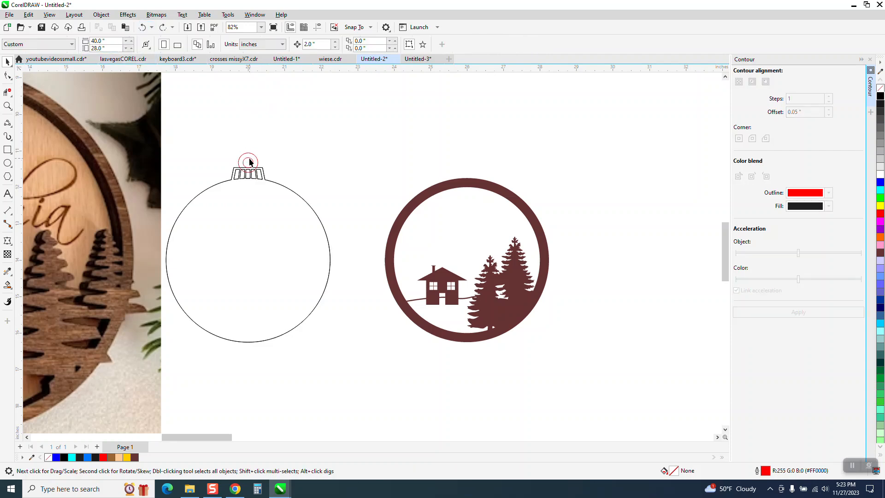
left_click(249, 162)
Duplicate the hanger ring, nudge the copy away and back onto the cap, then zoom in
key("ctrl+d")
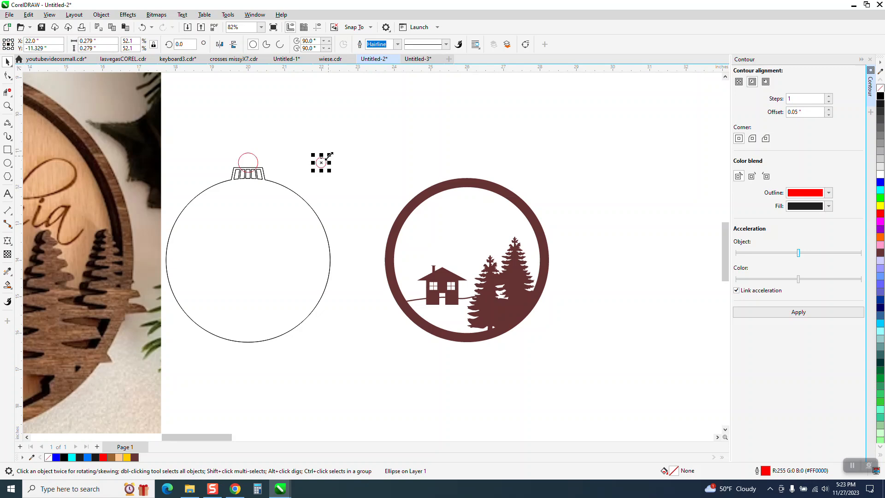
key("Up")
left_click_drag(367, 149, 162, 367)
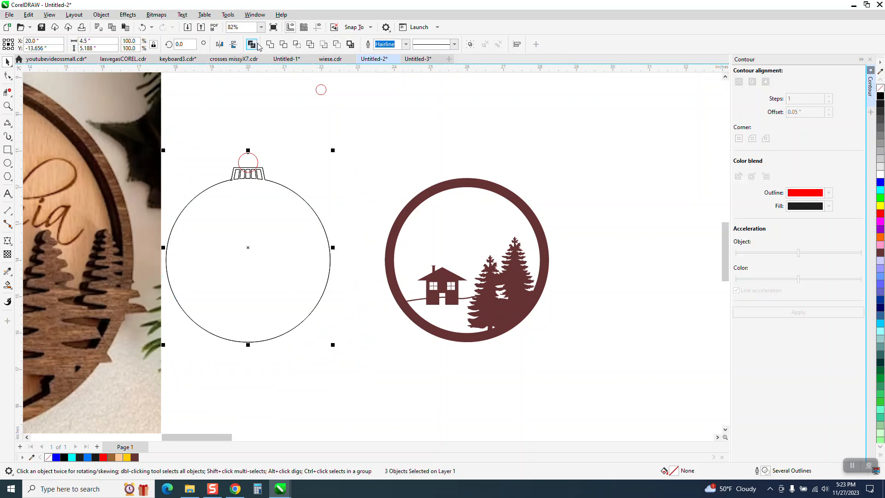
left_click(311, 128)
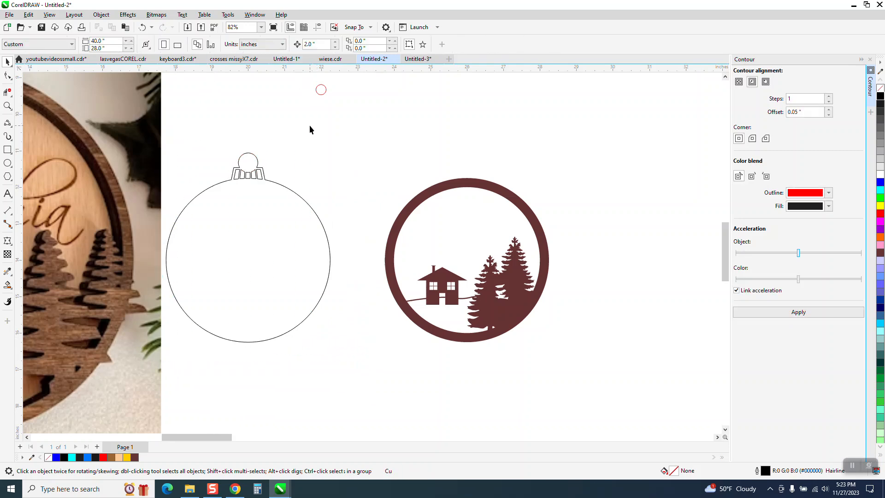
left_click(322, 95)
key("Down")
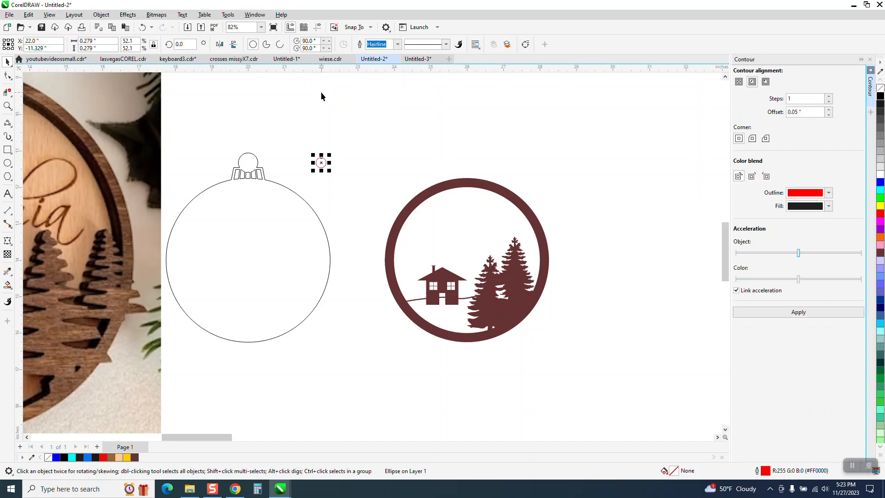
key("Left")
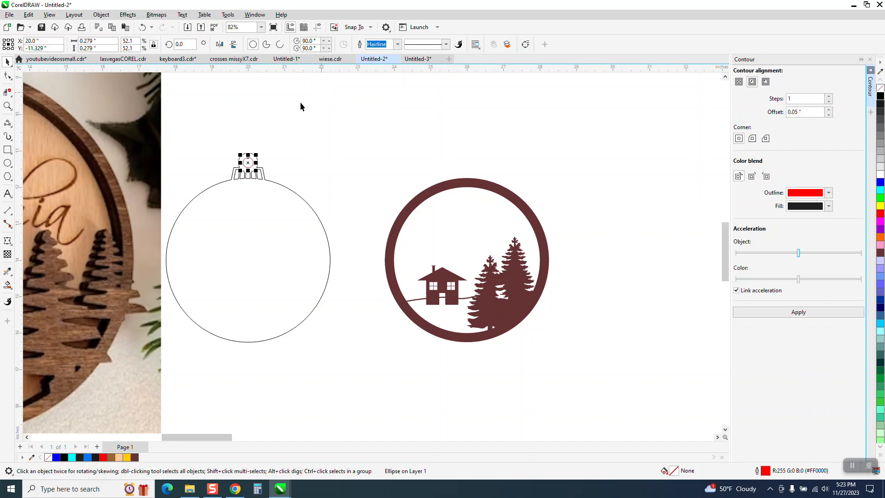
left_click(7, 106)
left_click_drag(203, 138, 297, 194)
scroll(295, 176, "down", 5)
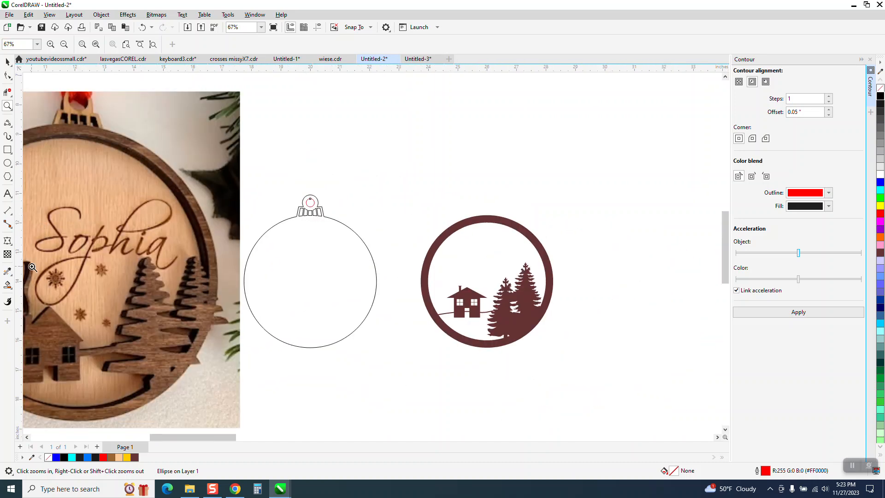
Smart Fill the ornament ball and hanger cap with golden yellow
left_click(7, 285)
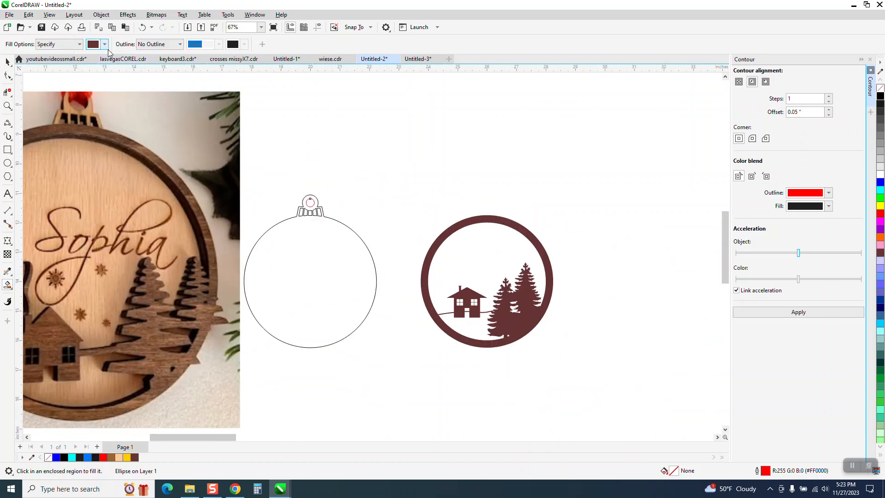
left_click(105, 44)
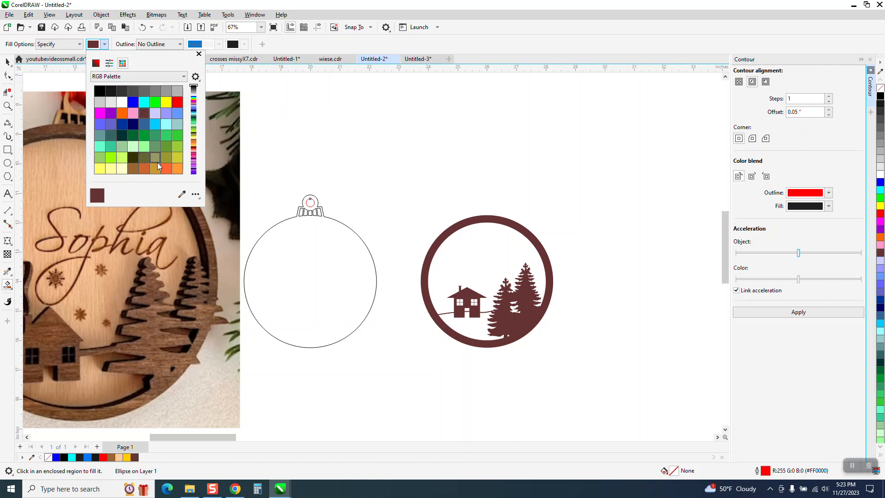
left_click(193, 167)
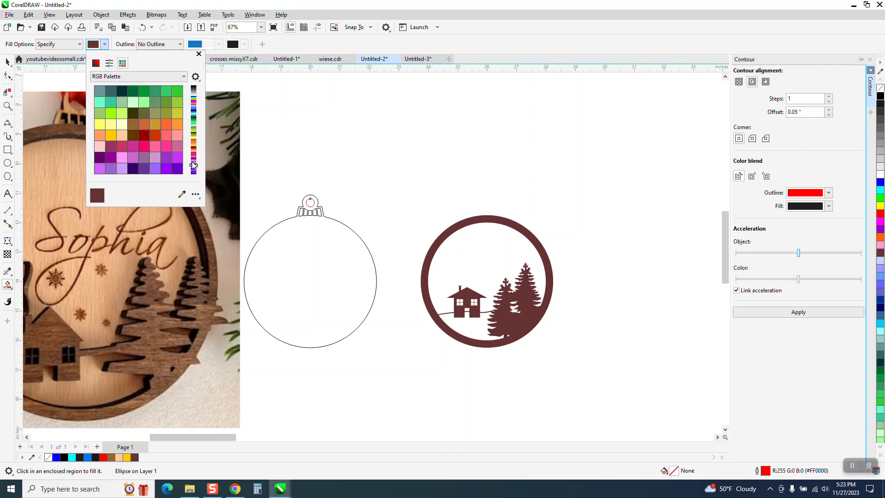
left_click(195, 131)
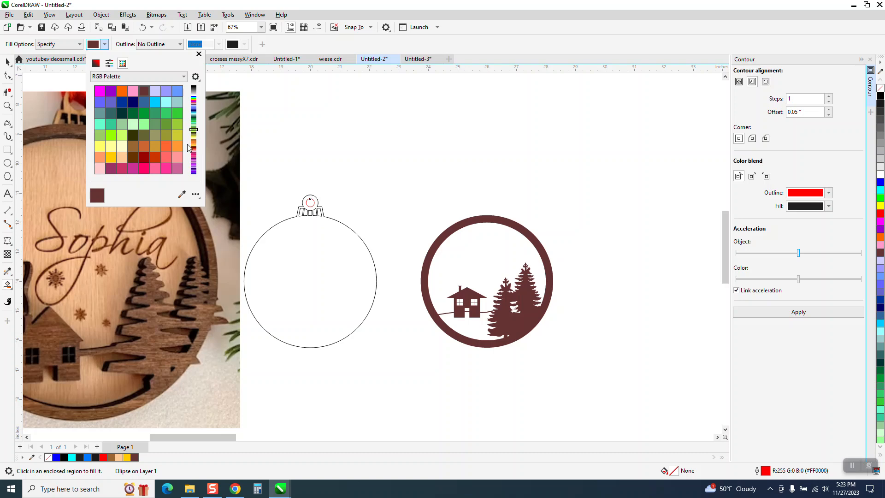
left_click(110, 158)
left_click(290, 233)
left_click(292, 234)
Nudge the brown house-and-trees ring 2" left onto the ball and order the yellow behind it
key("space")
left_click(486, 227)
left_click(486, 223)
key("Left")
key("Left")
key("Left")
left_click(109, 17)
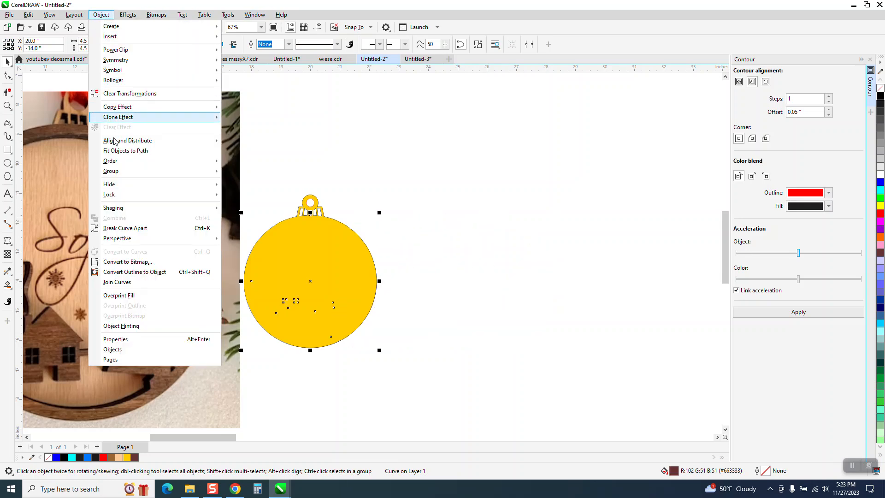
mouse_move(113, 162)
left_click(247, 171)
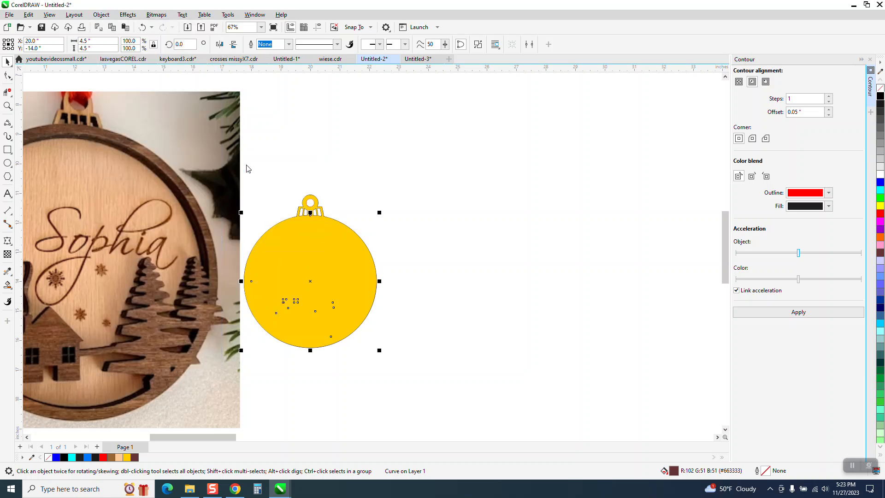
left_click(383, 165)
scroll(451, 209, "down", 1)
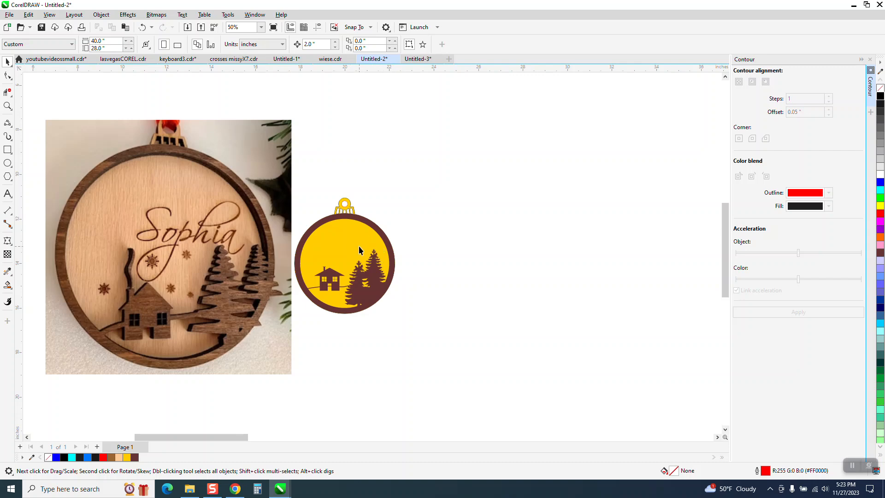
Add the text 'Sophia' and set it in The Creepy House font
left_click(7, 193)
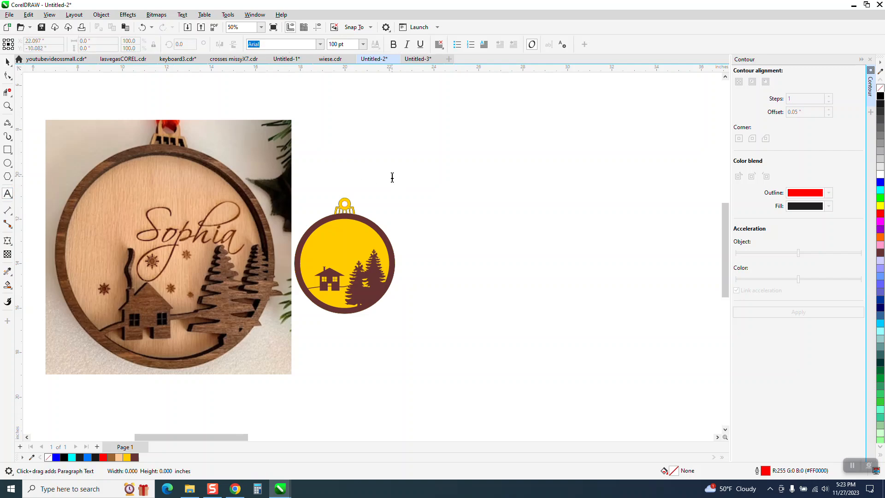
left_click(393, 177)
type("So")
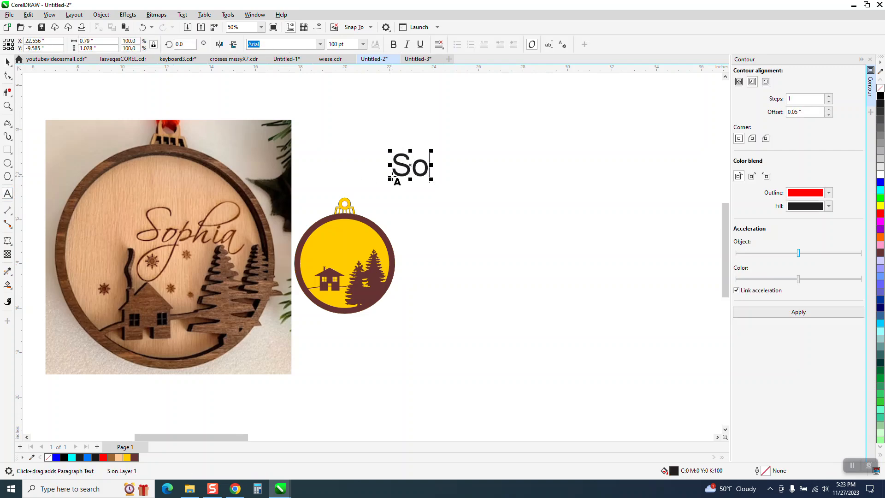
type("phia")
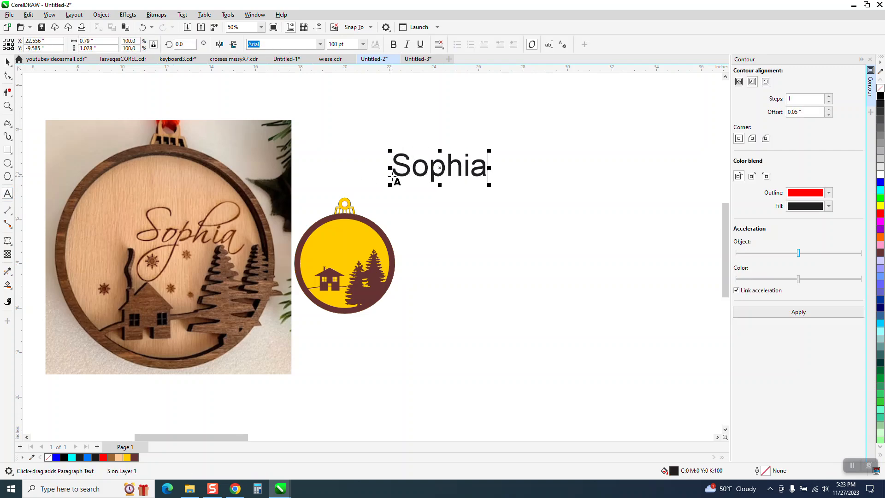
left_click(7, 62)
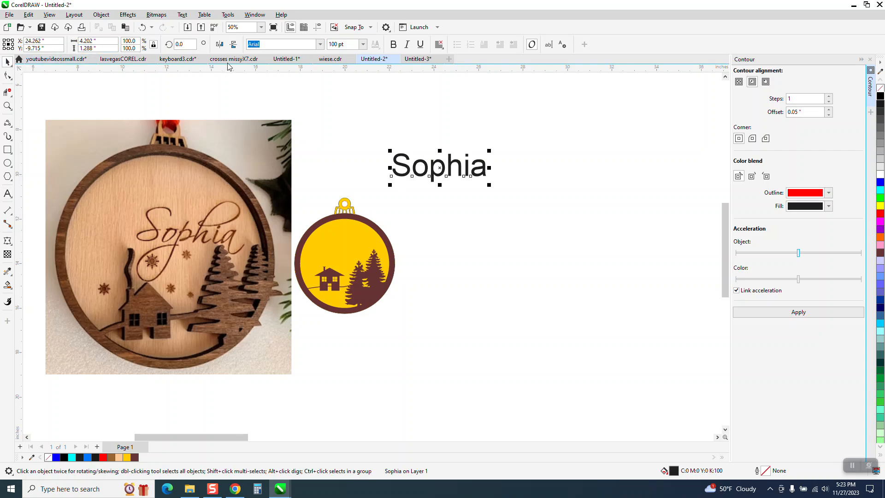
left_click(320, 44)
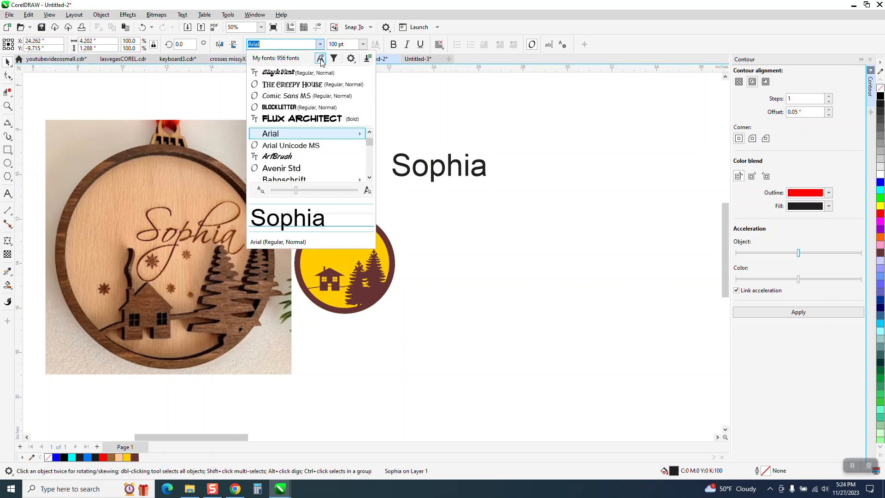
left_click(317, 85)
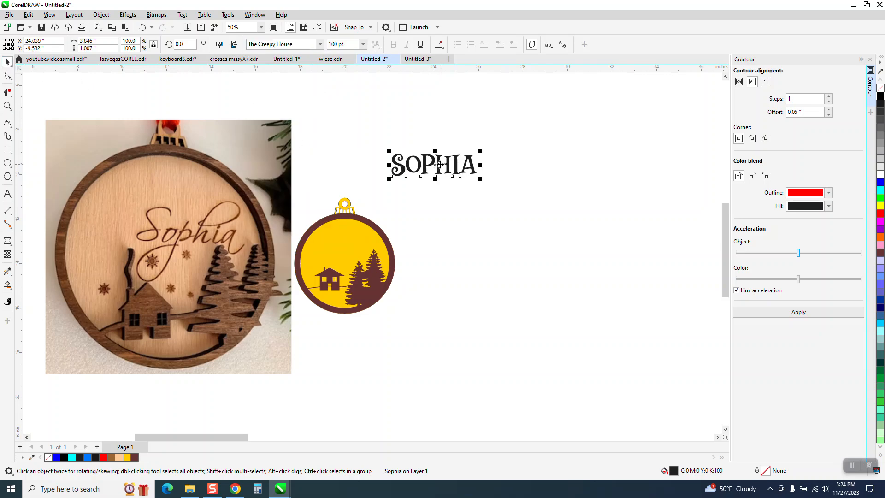
Shrink SOPHIA, move it into the ornament, and zoom in to check the placement
left_click_drag(481, 152, 469, 157)
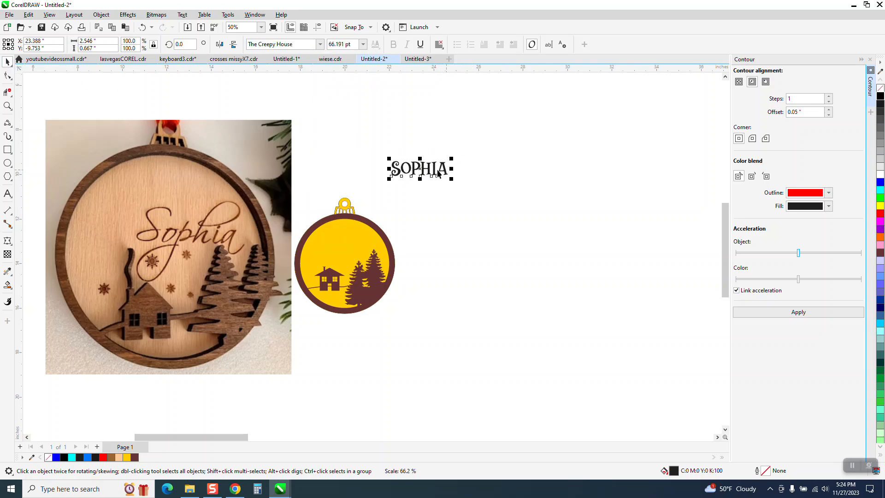
left_click_drag(415, 174, 358, 254)
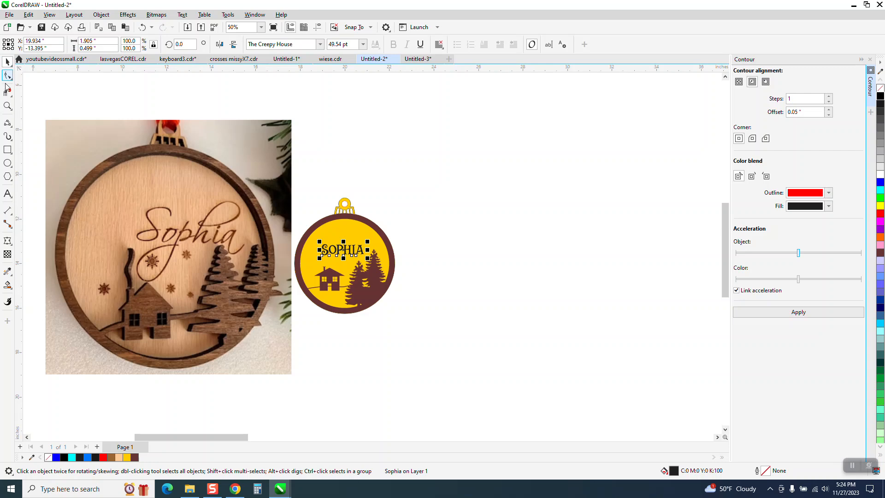
left_click(7, 106)
left_click_drag(236, 178, 423, 316)
scroll(167, 294, "down", 2)
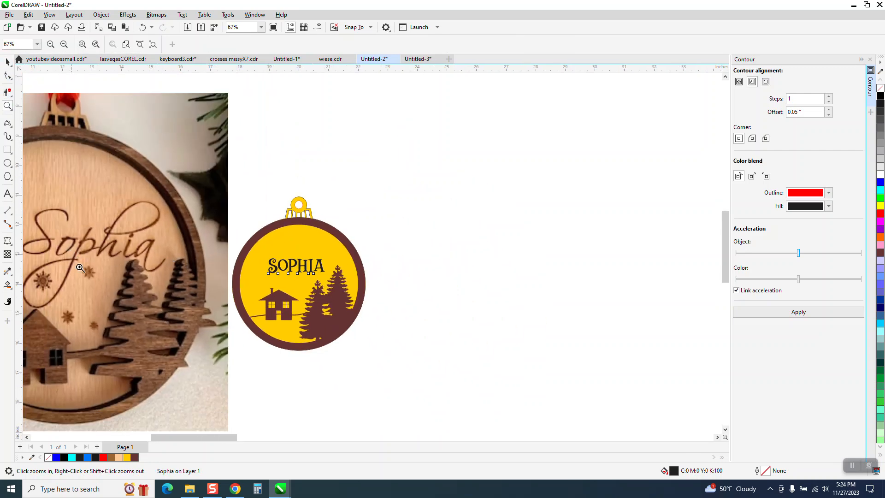
left_click_drag(72, 262, 152, 302)
scroll(184, 274, "down", 1)
scroll(183, 270, "down", 2)
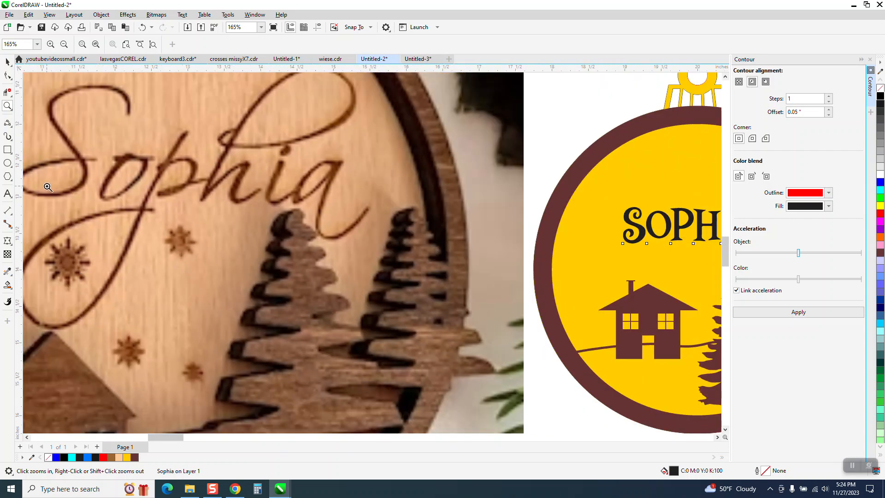
scroll(42, 184, "down", 1)
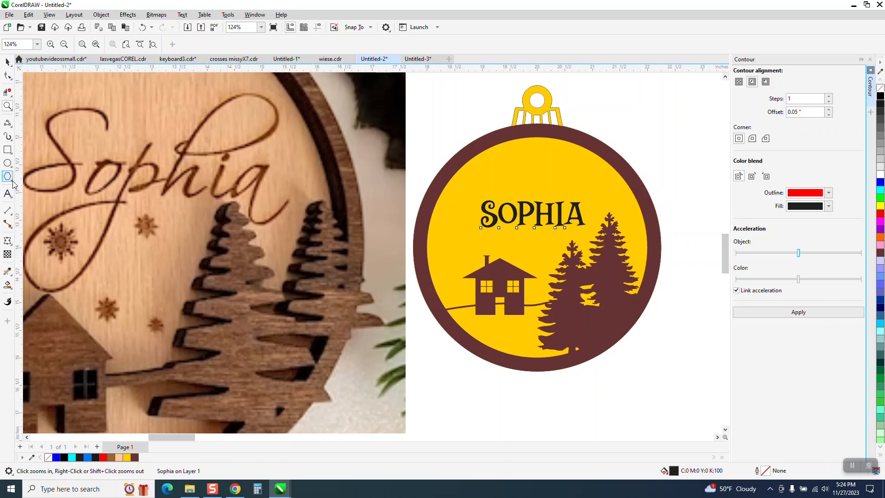
Draw a small six-pointed star with black fill and no outline
left_click(11, 180)
left_click(37, 186)
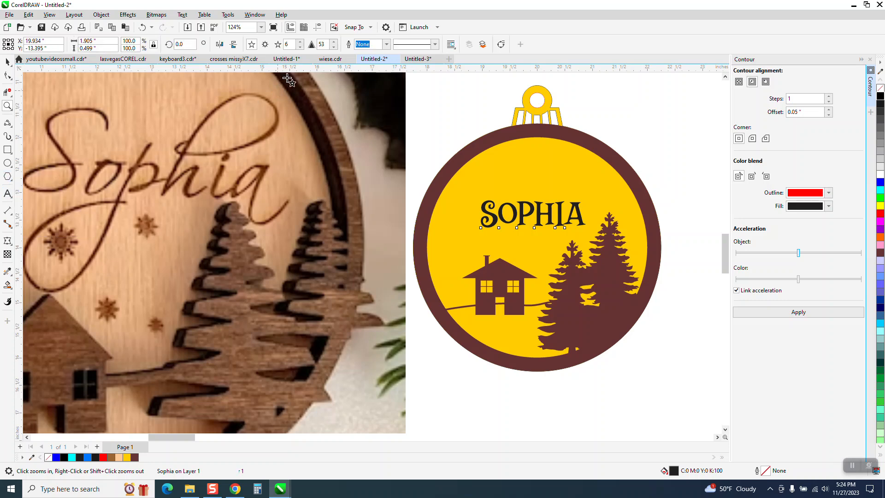
left_click_drag(674, 124, 655, 143)
left_click(881, 96)
right_click(880, 88)
Drag the star into the ornament, stamping copies at several spots
left_click(7, 62)
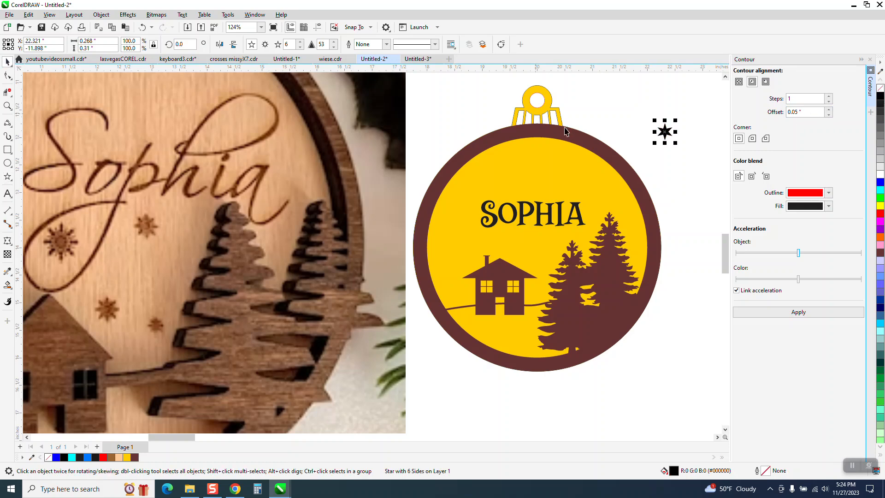
left_click_drag(668, 134, 543, 158)
key("space")
key("space")
key("space")
key("space")
left_click(644, 143)
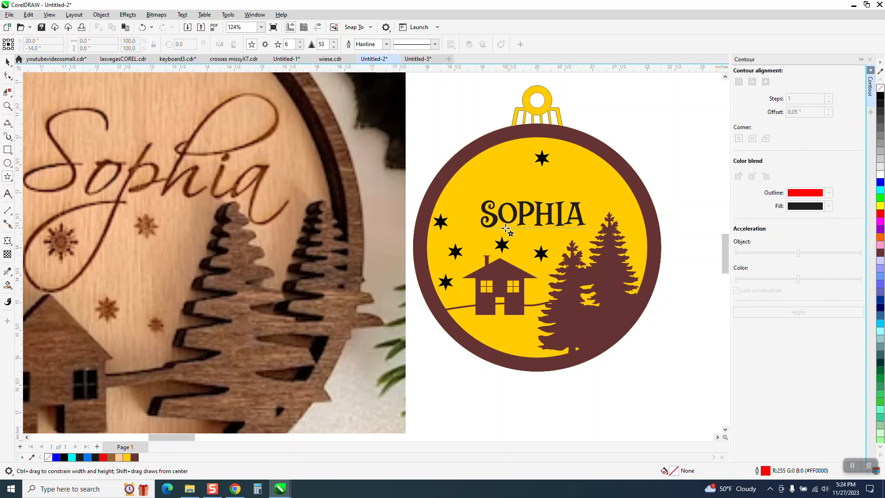
scroll(462, 207, "down", 1)
scroll(562, 218, "down", 2)
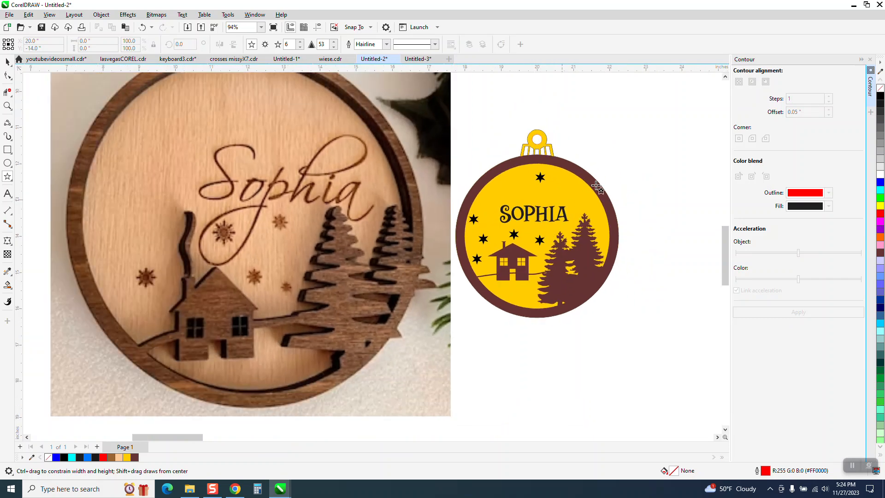
Set the nudge distance to 5"
left_click(7, 62)
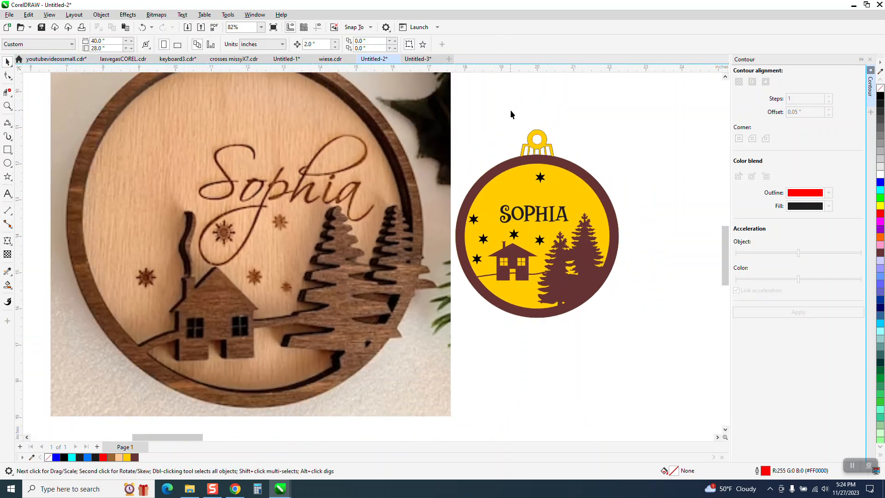
left_click(576, 176)
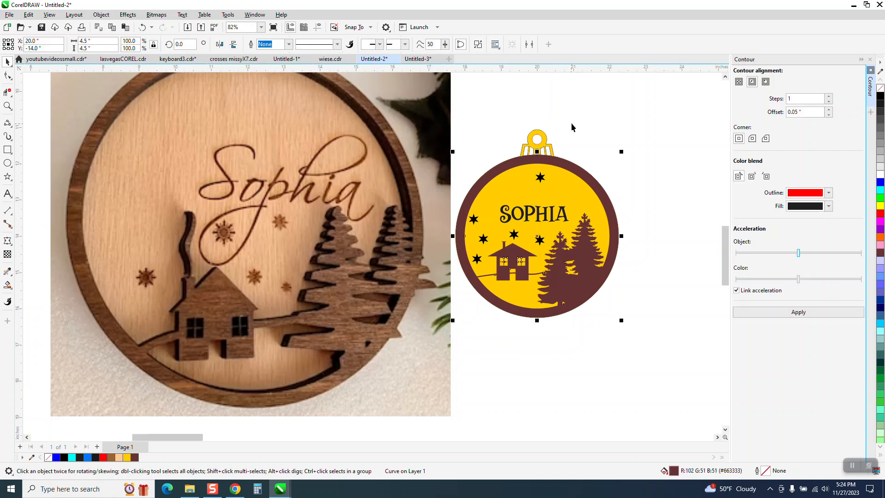
left_click(582, 104)
left_click(323, 44)
type("5")
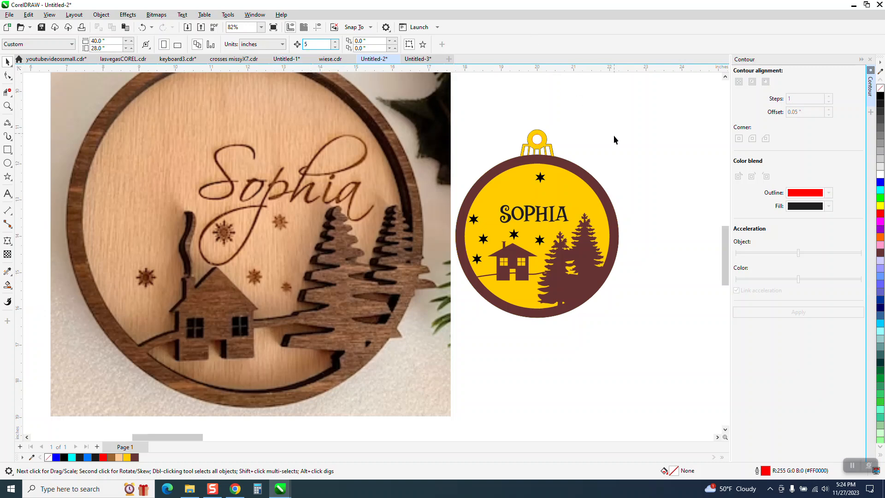
Nudge the house-and-trees frame 5" right and make it unfilled with a red outline
left_click(587, 177)
key("Right")
scroll(582, 164, "down", 3)
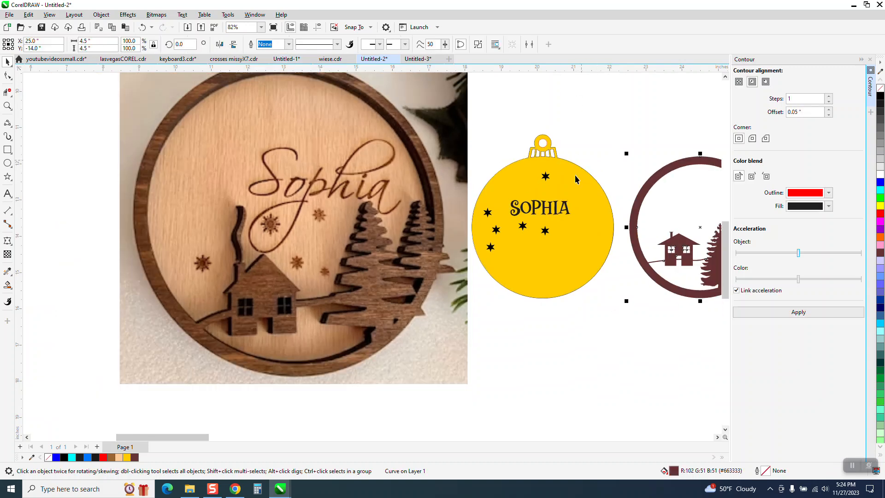
left_click(881, 88)
right_click(881, 214)
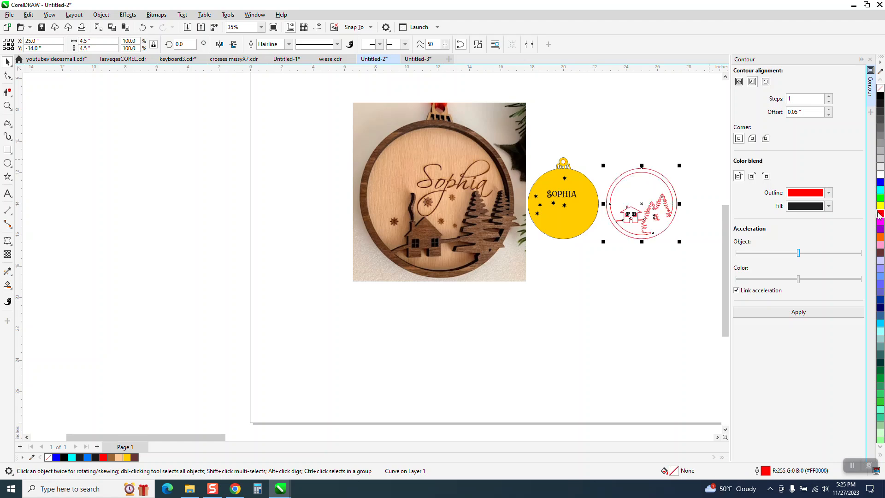
Remove the yellow fill from the ornament base, move the reference photo aside, and zoom in
left_click(584, 201)
left_click(881, 88)
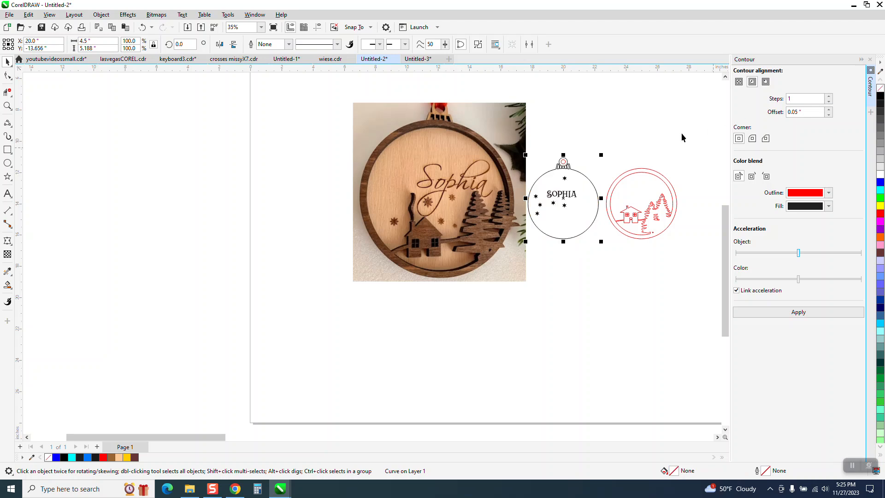
left_click_drag(518, 146, 432, 164)
left_click(10, 106)
left_click_drag(520, 138, 611, 250)
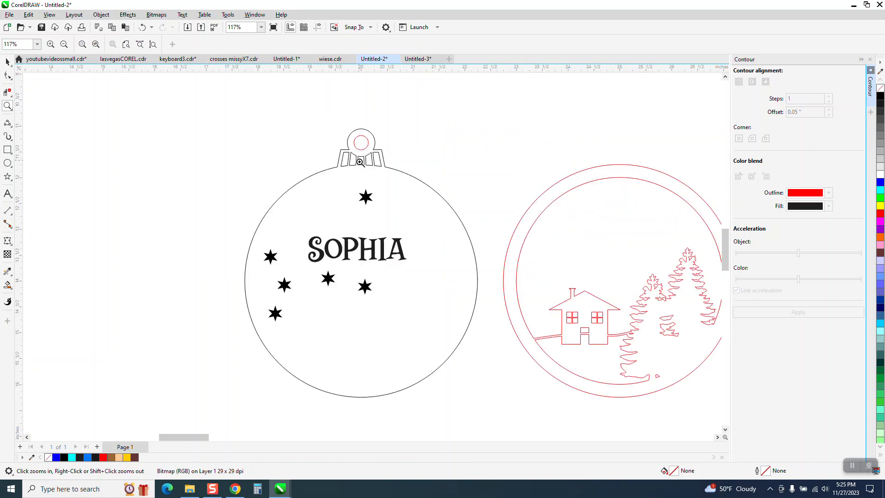
left_click(7, 62)
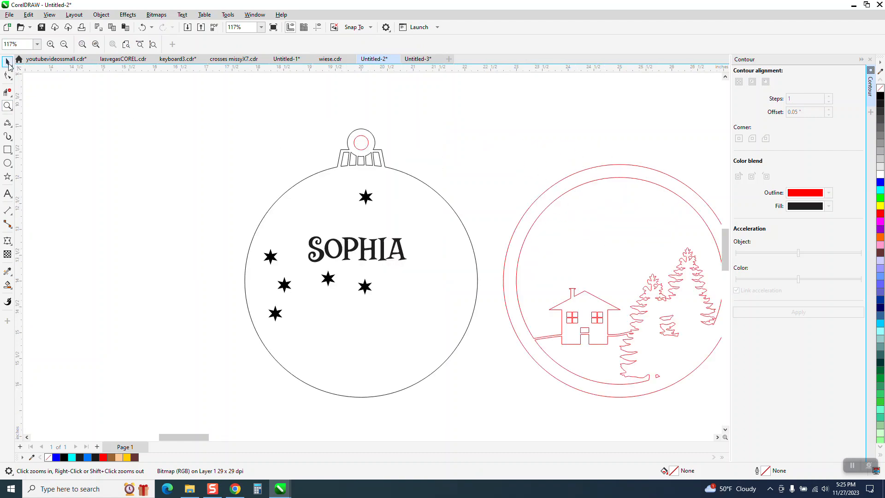
Give the ornament outline a Hairline width and red colour
left_click(418, 181)
left_click(422, 186)
left_click(425, 185)
left_click(425, 187)
left_click(289, 44)
left_click(278, 61)
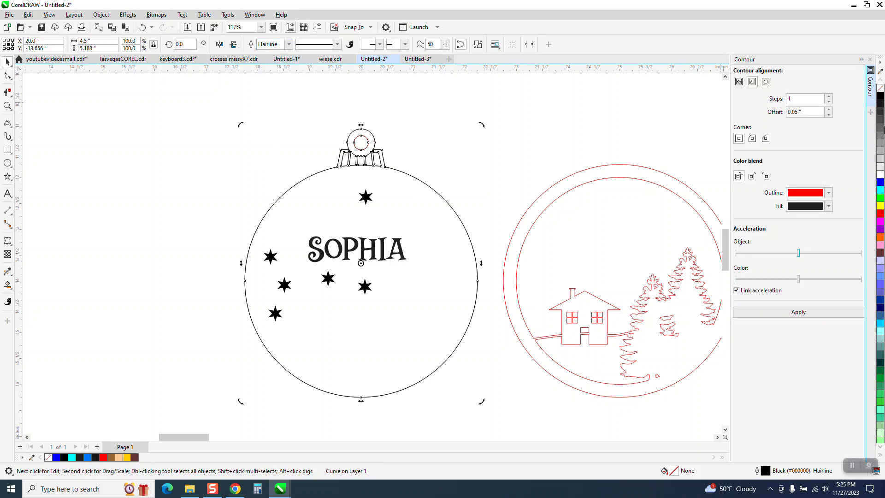
right_click(878, 214)
left_click(567, 129)
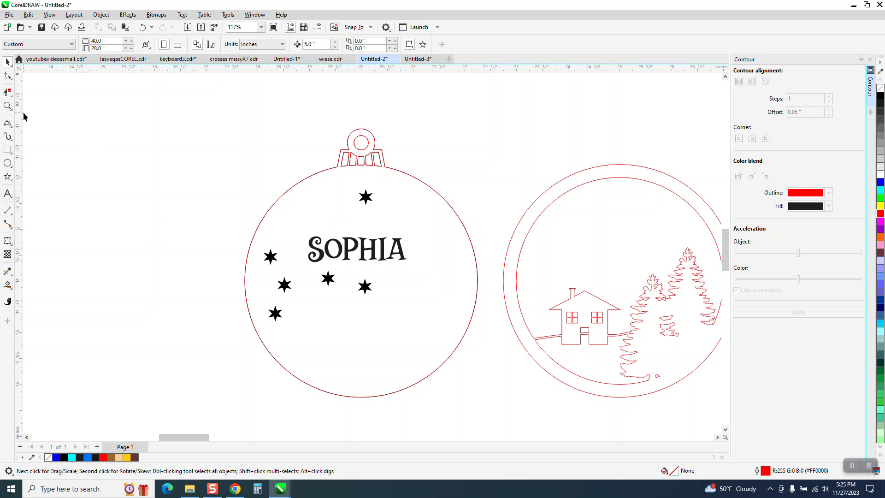
Zoom in on the hanger tabs to inspect them, then reselect the ornament outline
left_click(8, 106)
left_click_drag(342, 144, 399, 177)
scroll(400, 178, "down", 6)
scroll(394, 168, "down", 3)
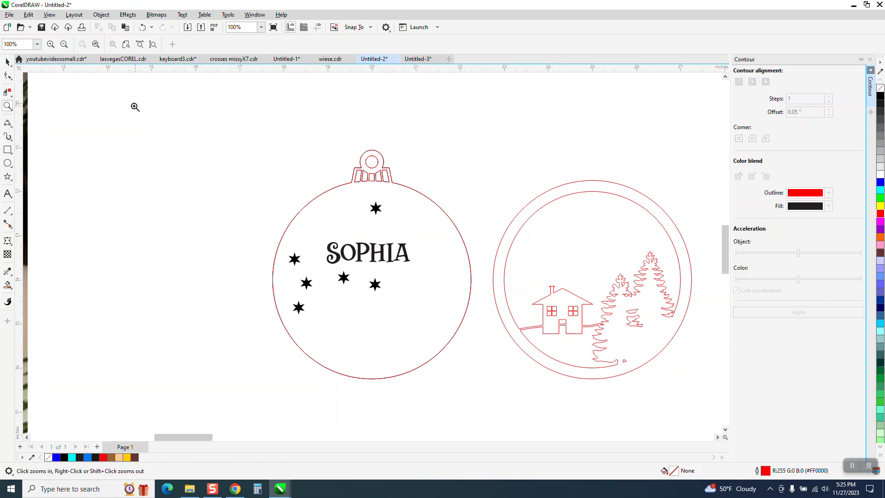
left_click(8, 62)
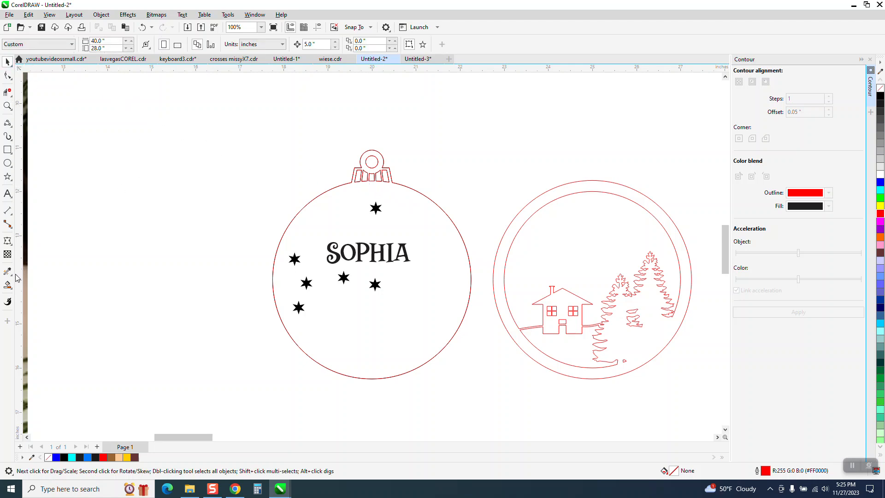
left_click(365, 302)
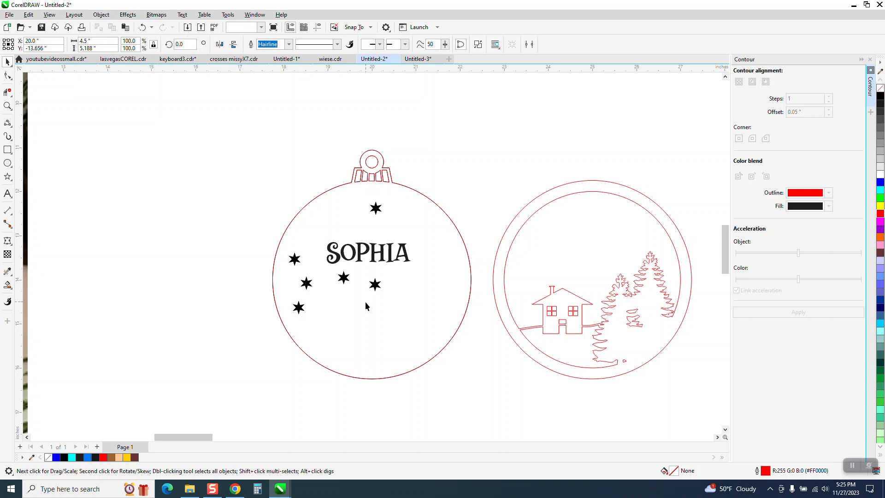
Smart Fill the ornament area yellow, including the insides of the letters O, P and A
left_click(12, 290)
left_click(37, 295)
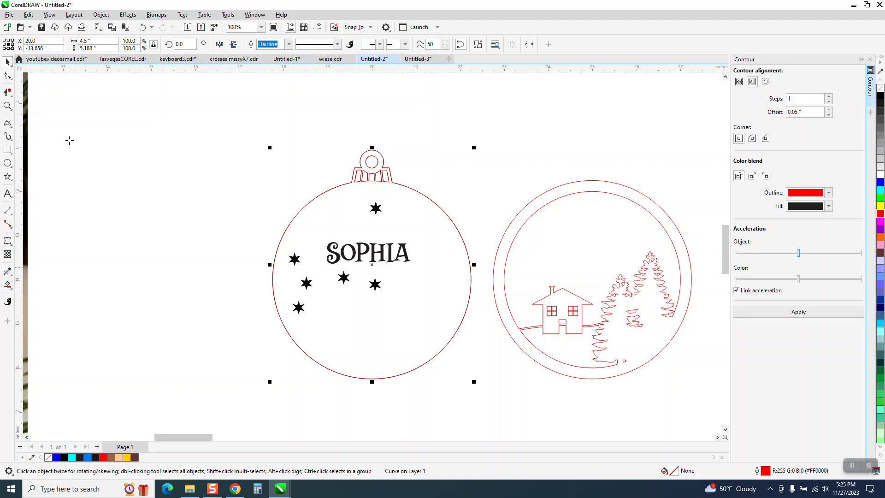
left_click(351, 233)
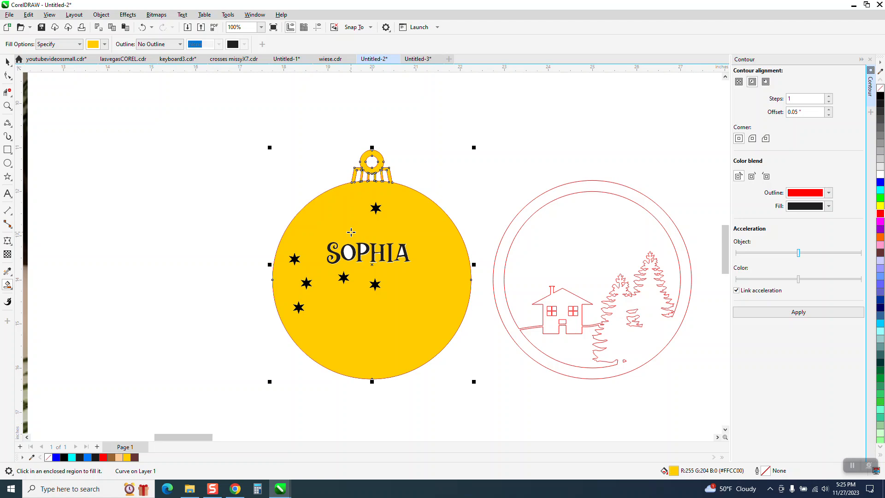
left_click(349, 252)
left_click(364, 249)
left_click(401, 251)
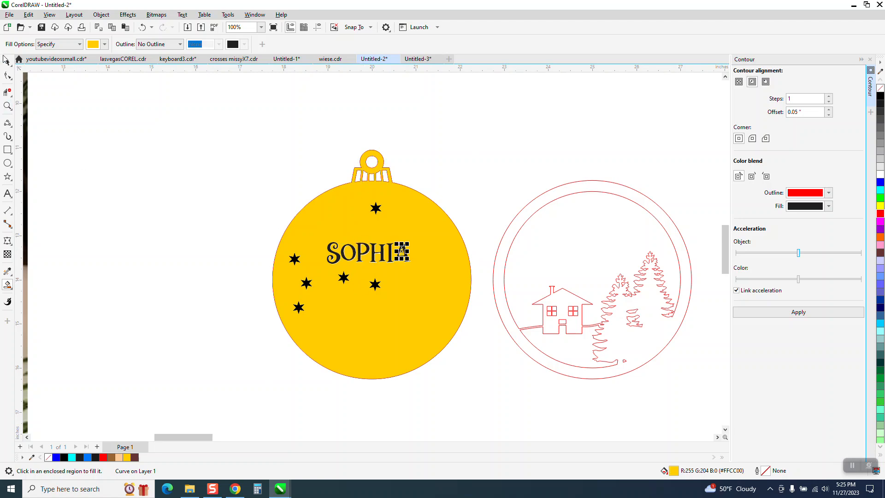
Fill the house-and-trees frame dark brown and nudge it 5" left onto the ornament
left_click(104, 44)
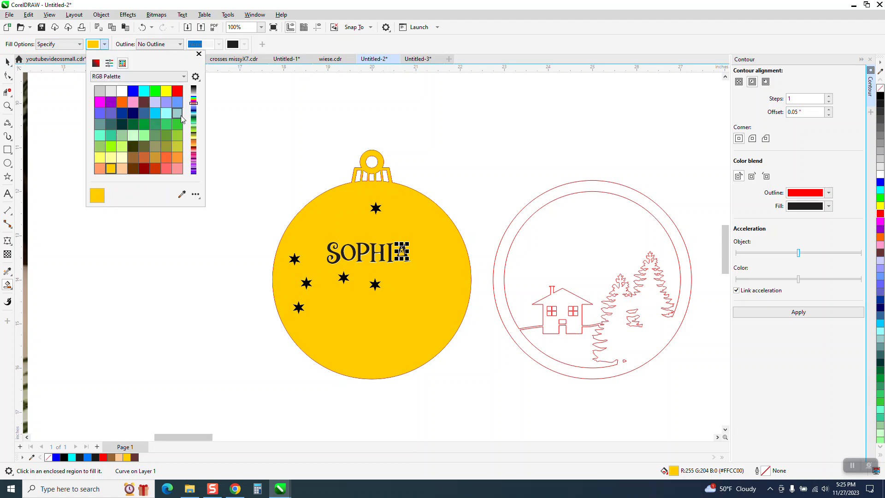
left_click(193, 88)
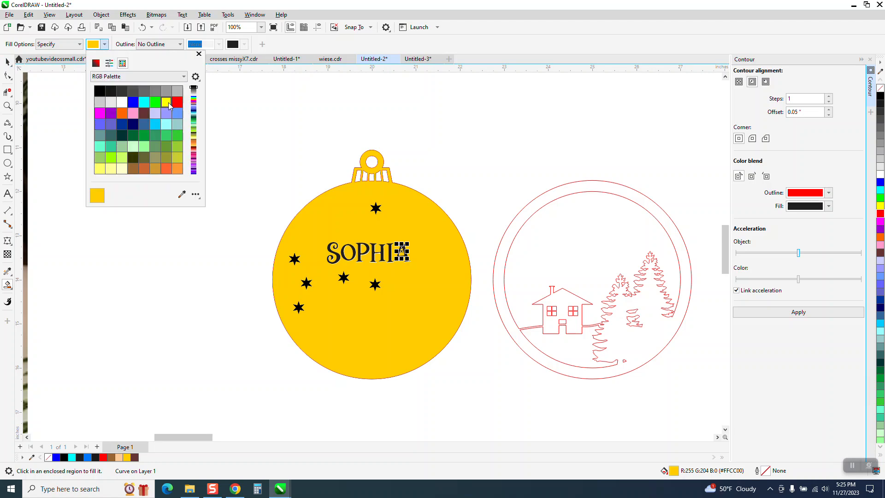
left_click(143, 110)
left_click(542, 197)
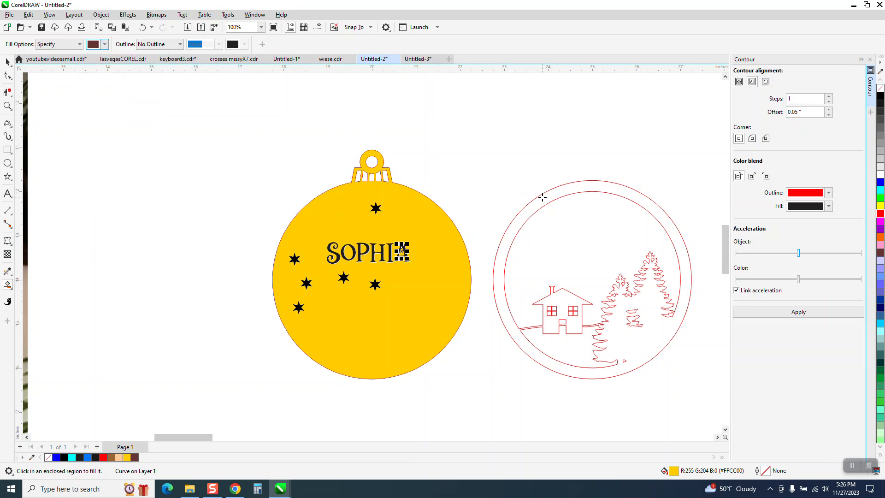
left_click(7, 61)
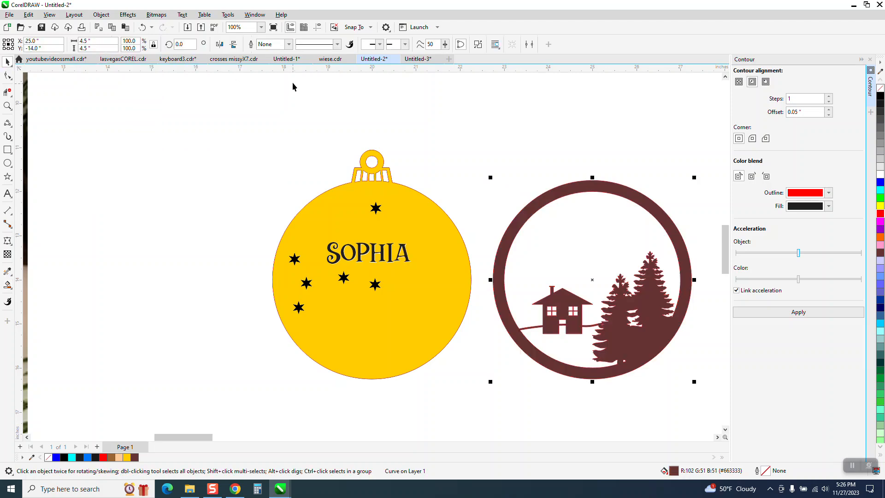
key("Left")
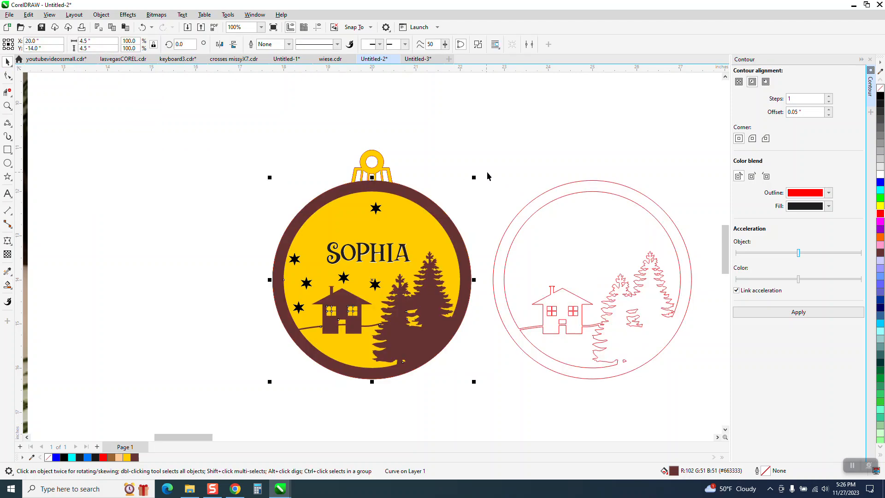
left_click(8, 105)
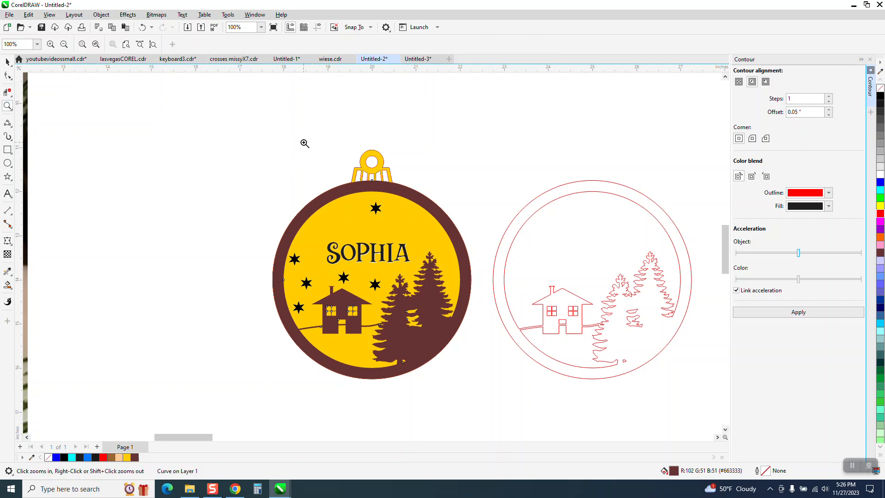
left_click_drag(303, 143, 448, 223)
scroll(363, 194, "down", 3)
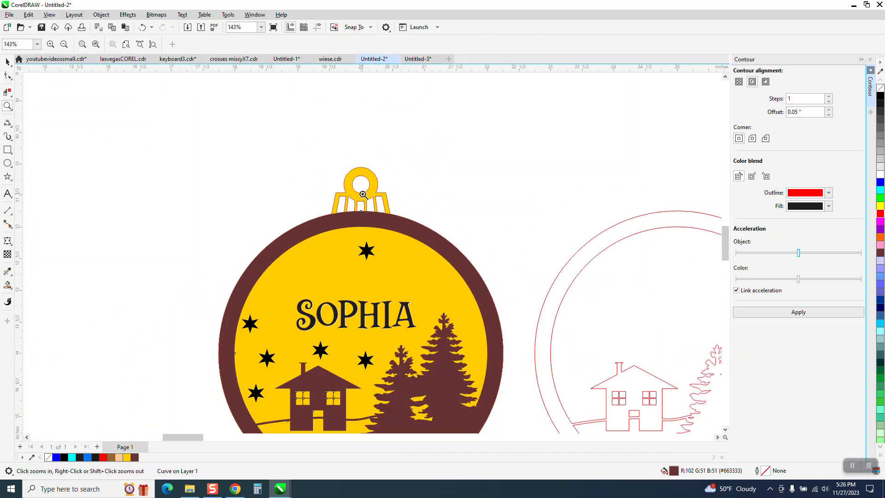
scroll(376, 191, "down", 4)
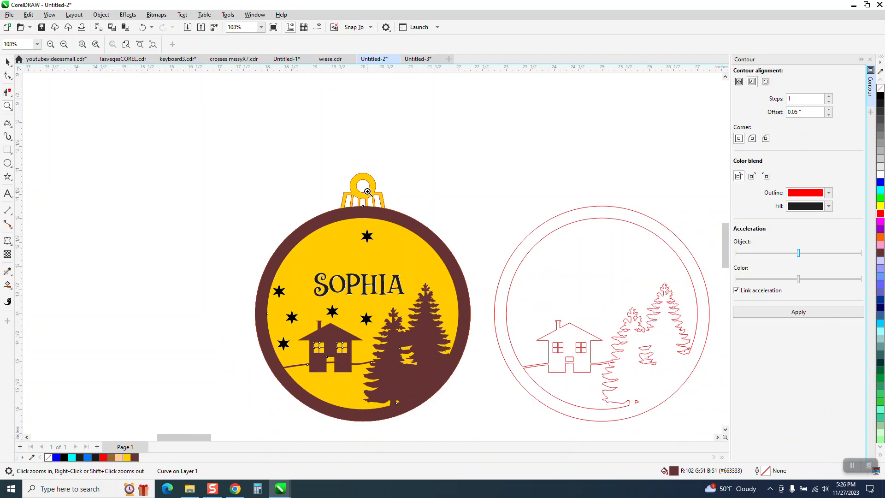
left_click_drag(302, 191, 433, 316)
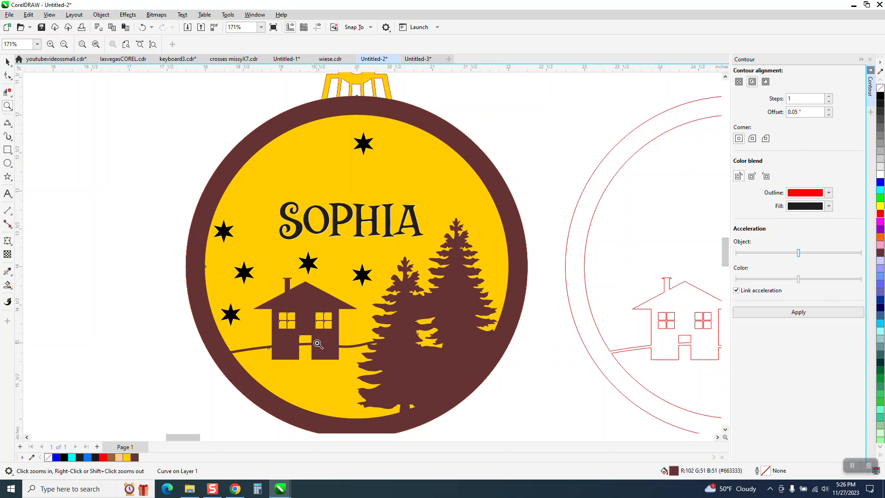
right_click(291, 344)
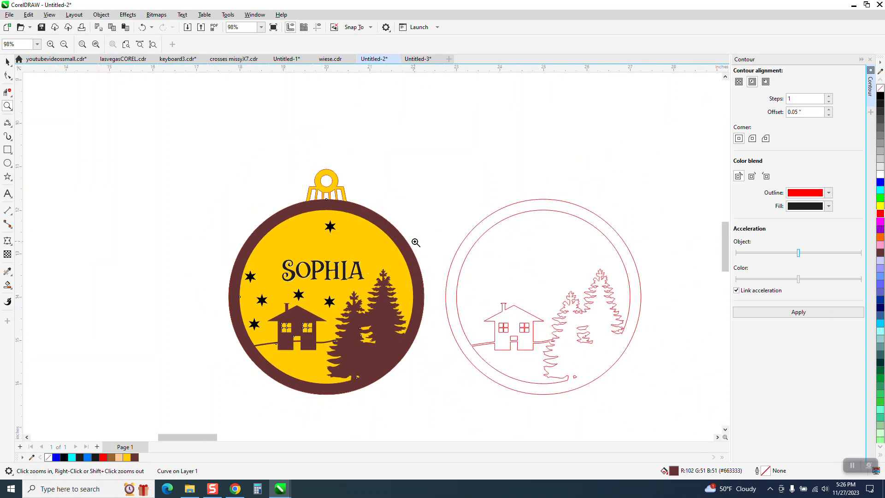
right_click(469, 236)
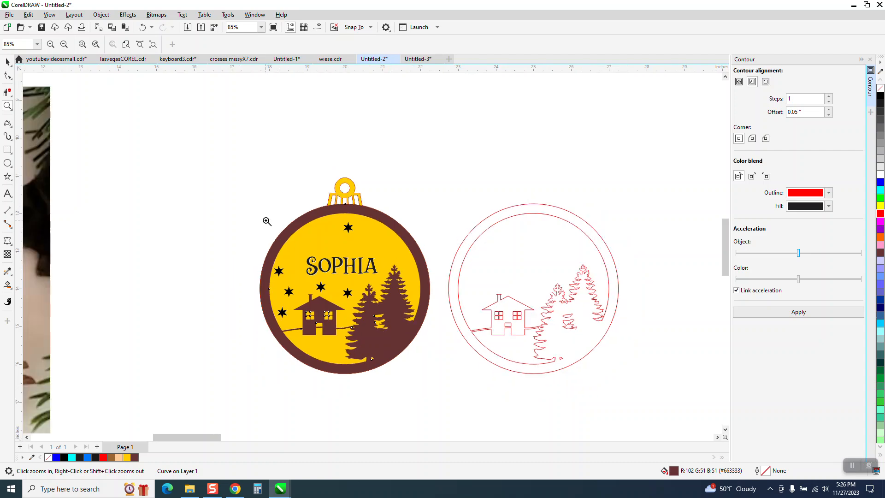
left_click_drag(240, 184, 443, 351)
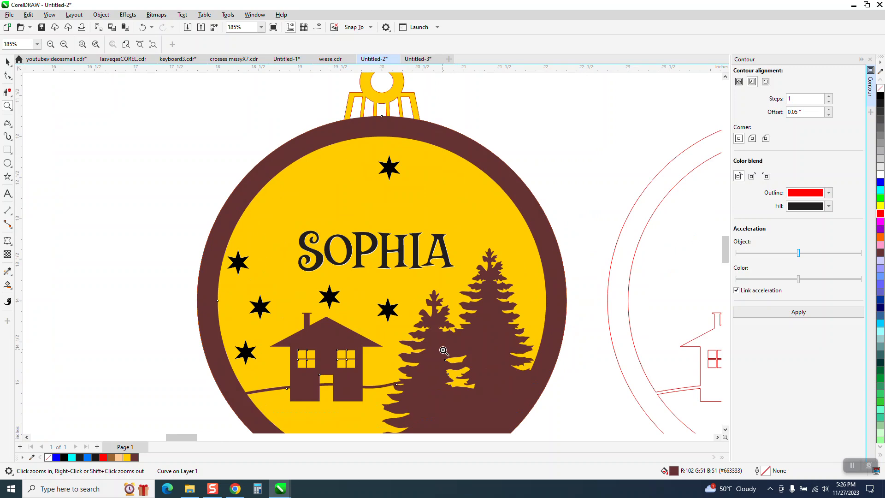
right_click(429, 304)
right_click(429, 303)
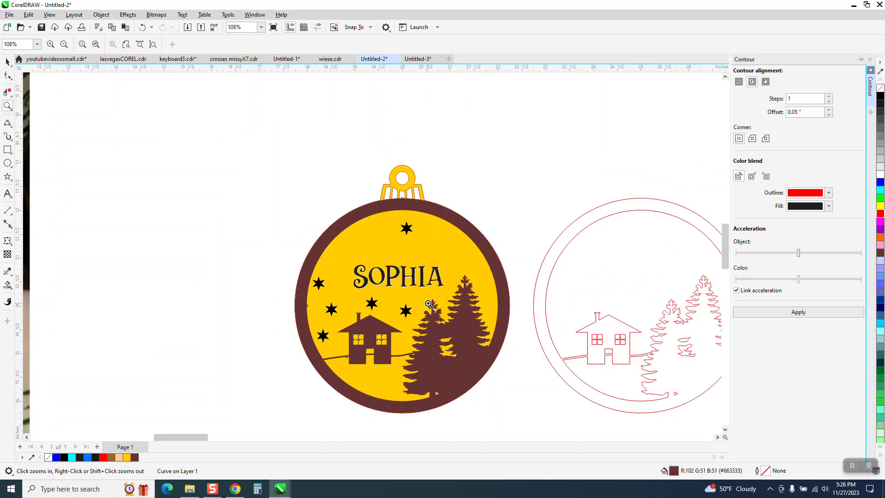